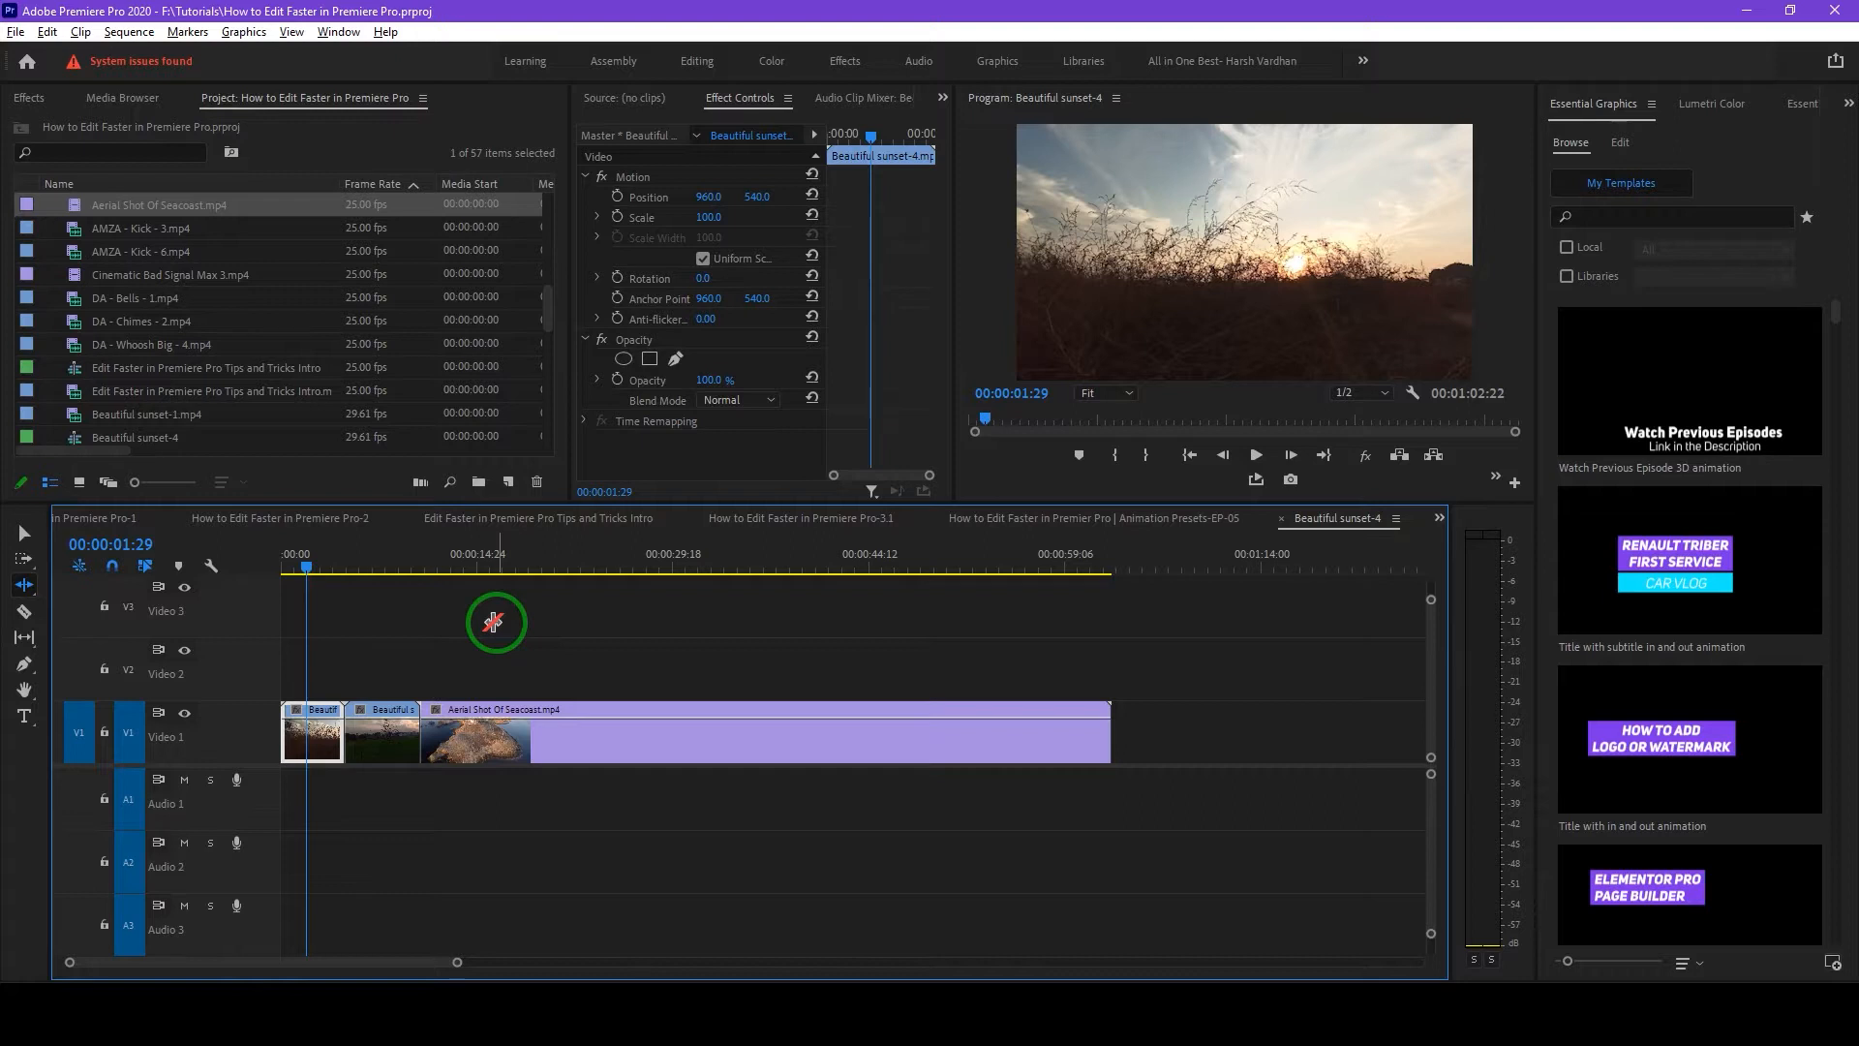
Position the playhead at 00:00:00:26 over the first Beautiful sunset-4.mp4 clip on Video 1
key(equal)
key(equal)
key(equal)
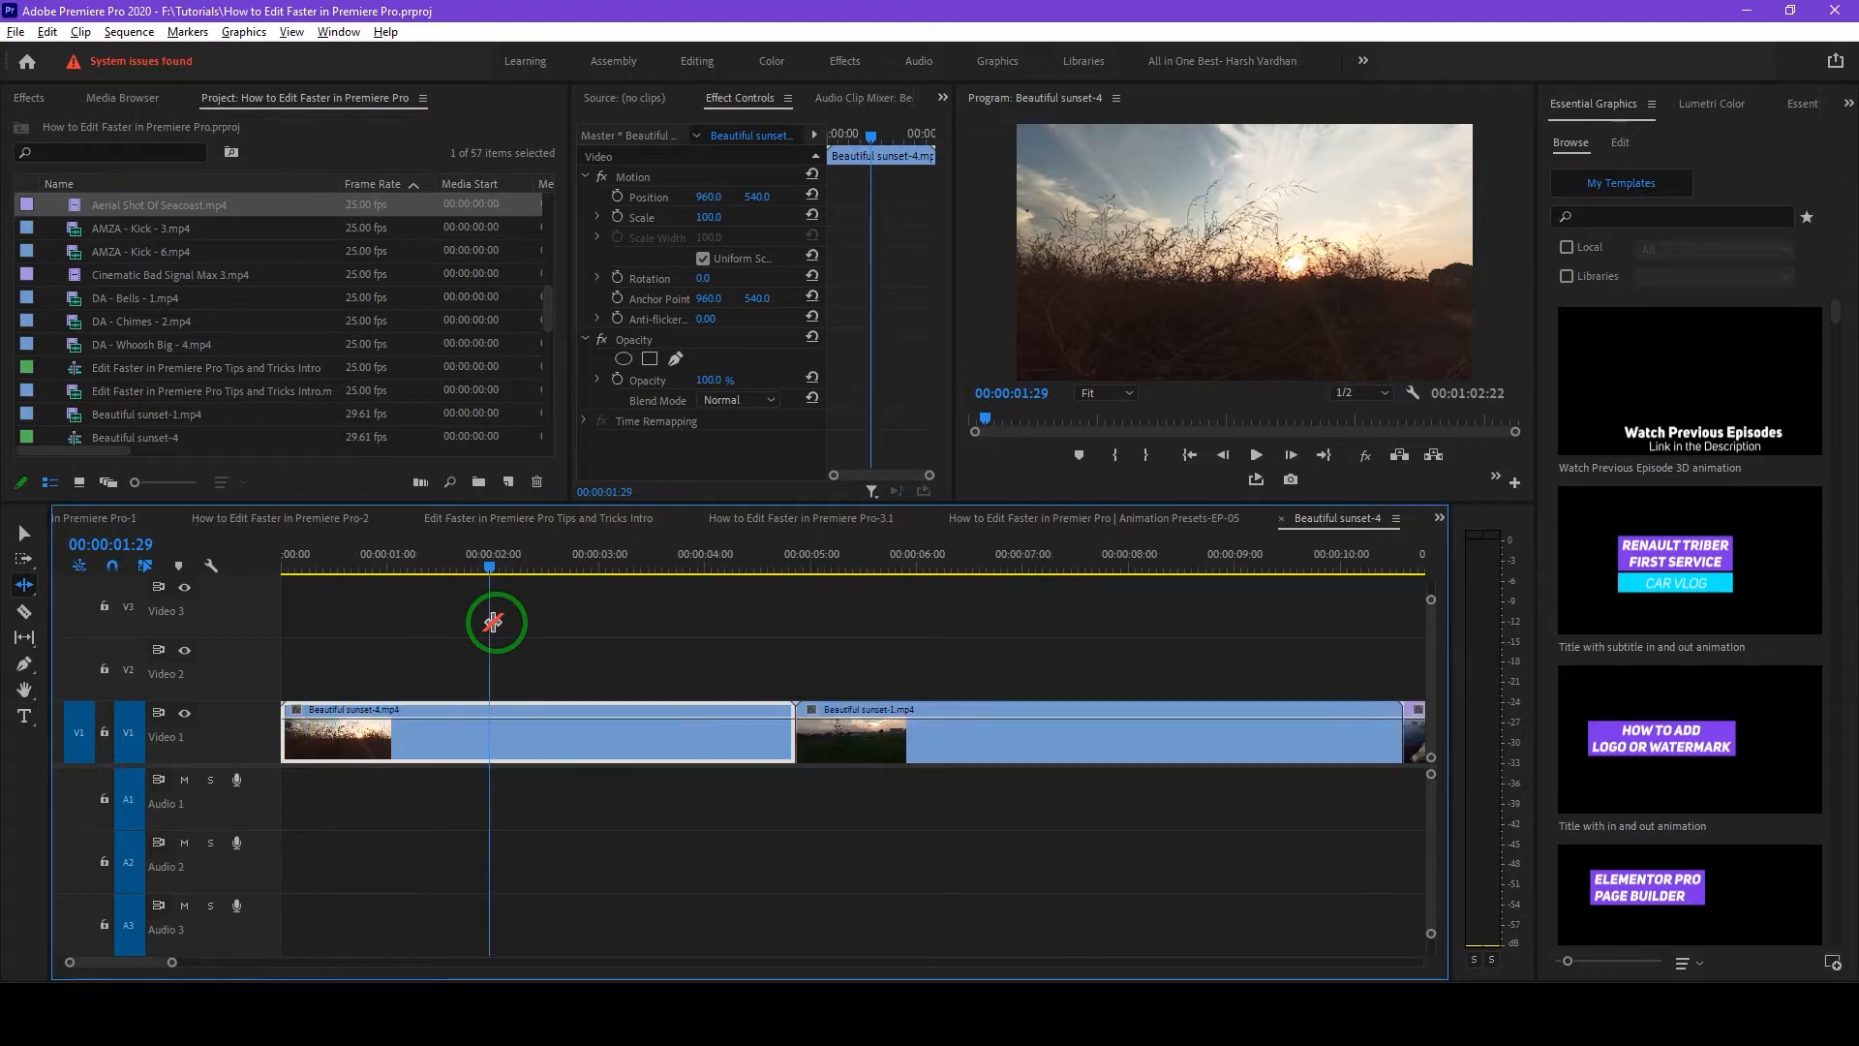
drag(427, 569, 524, 616)
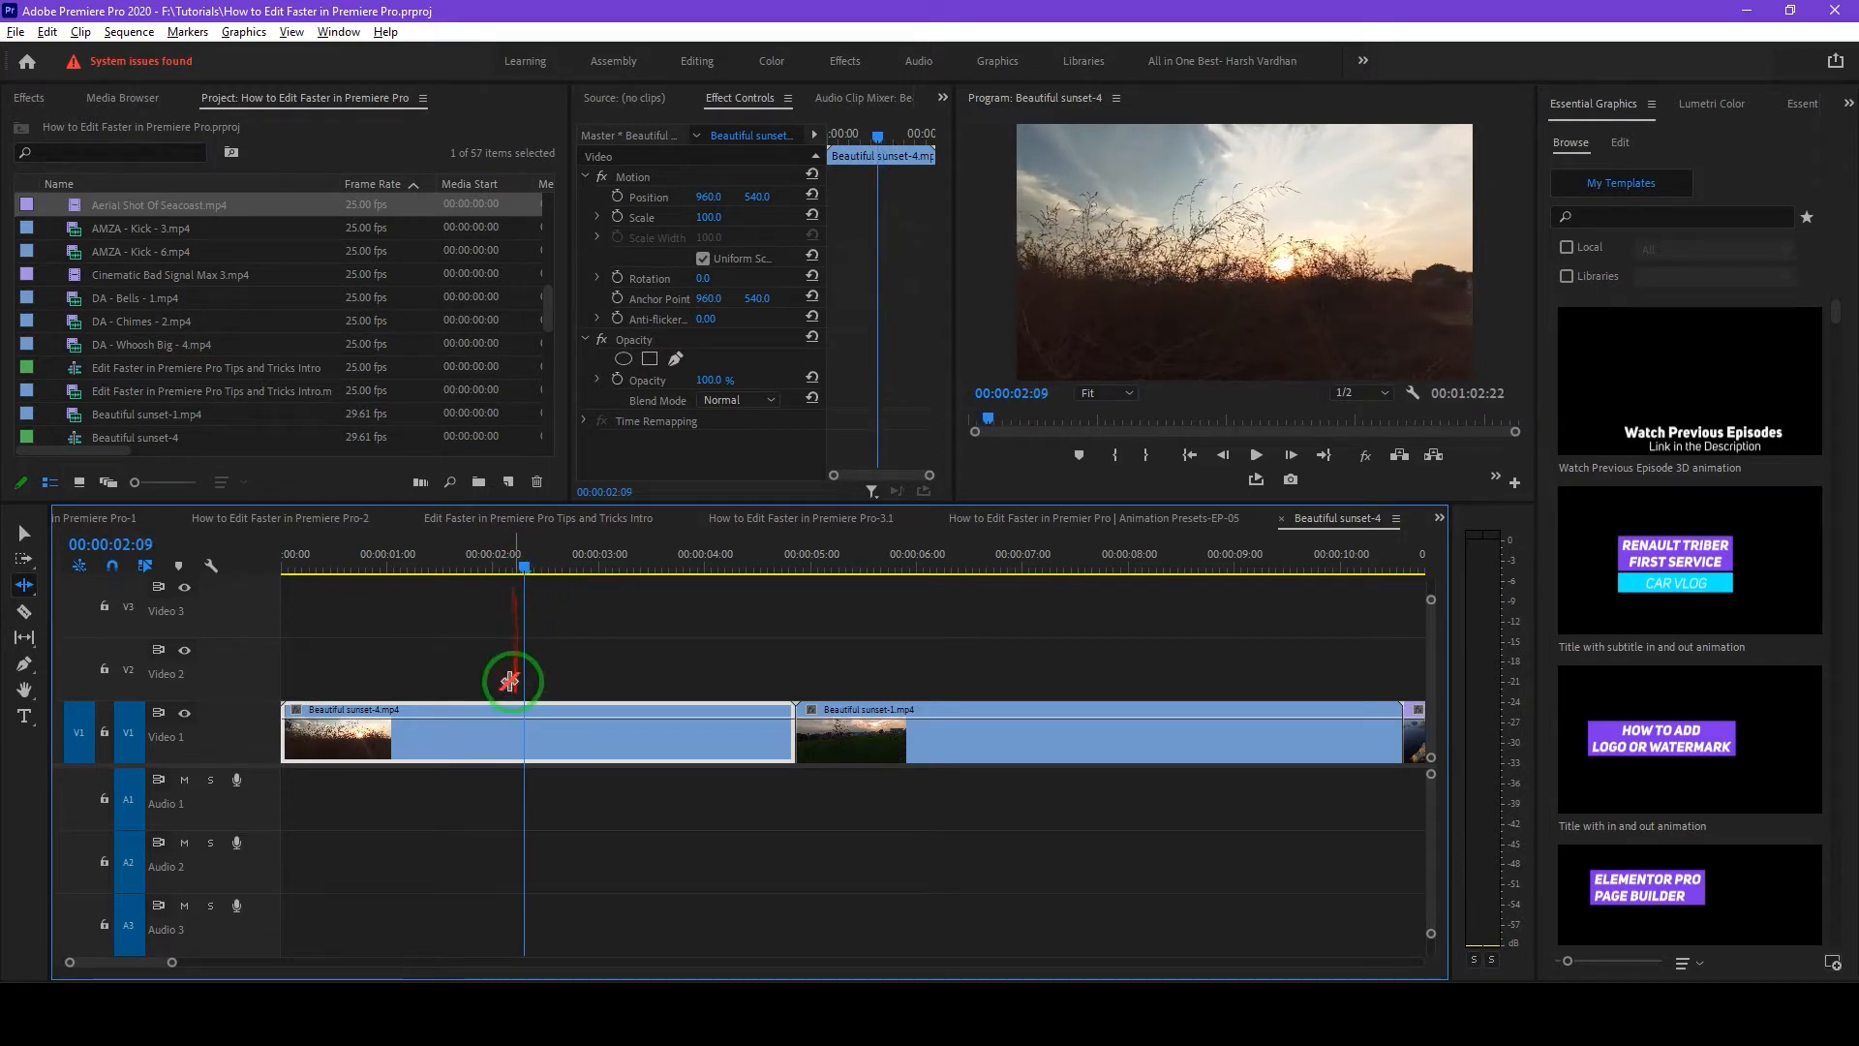
drag(407, 554, 376, 561)
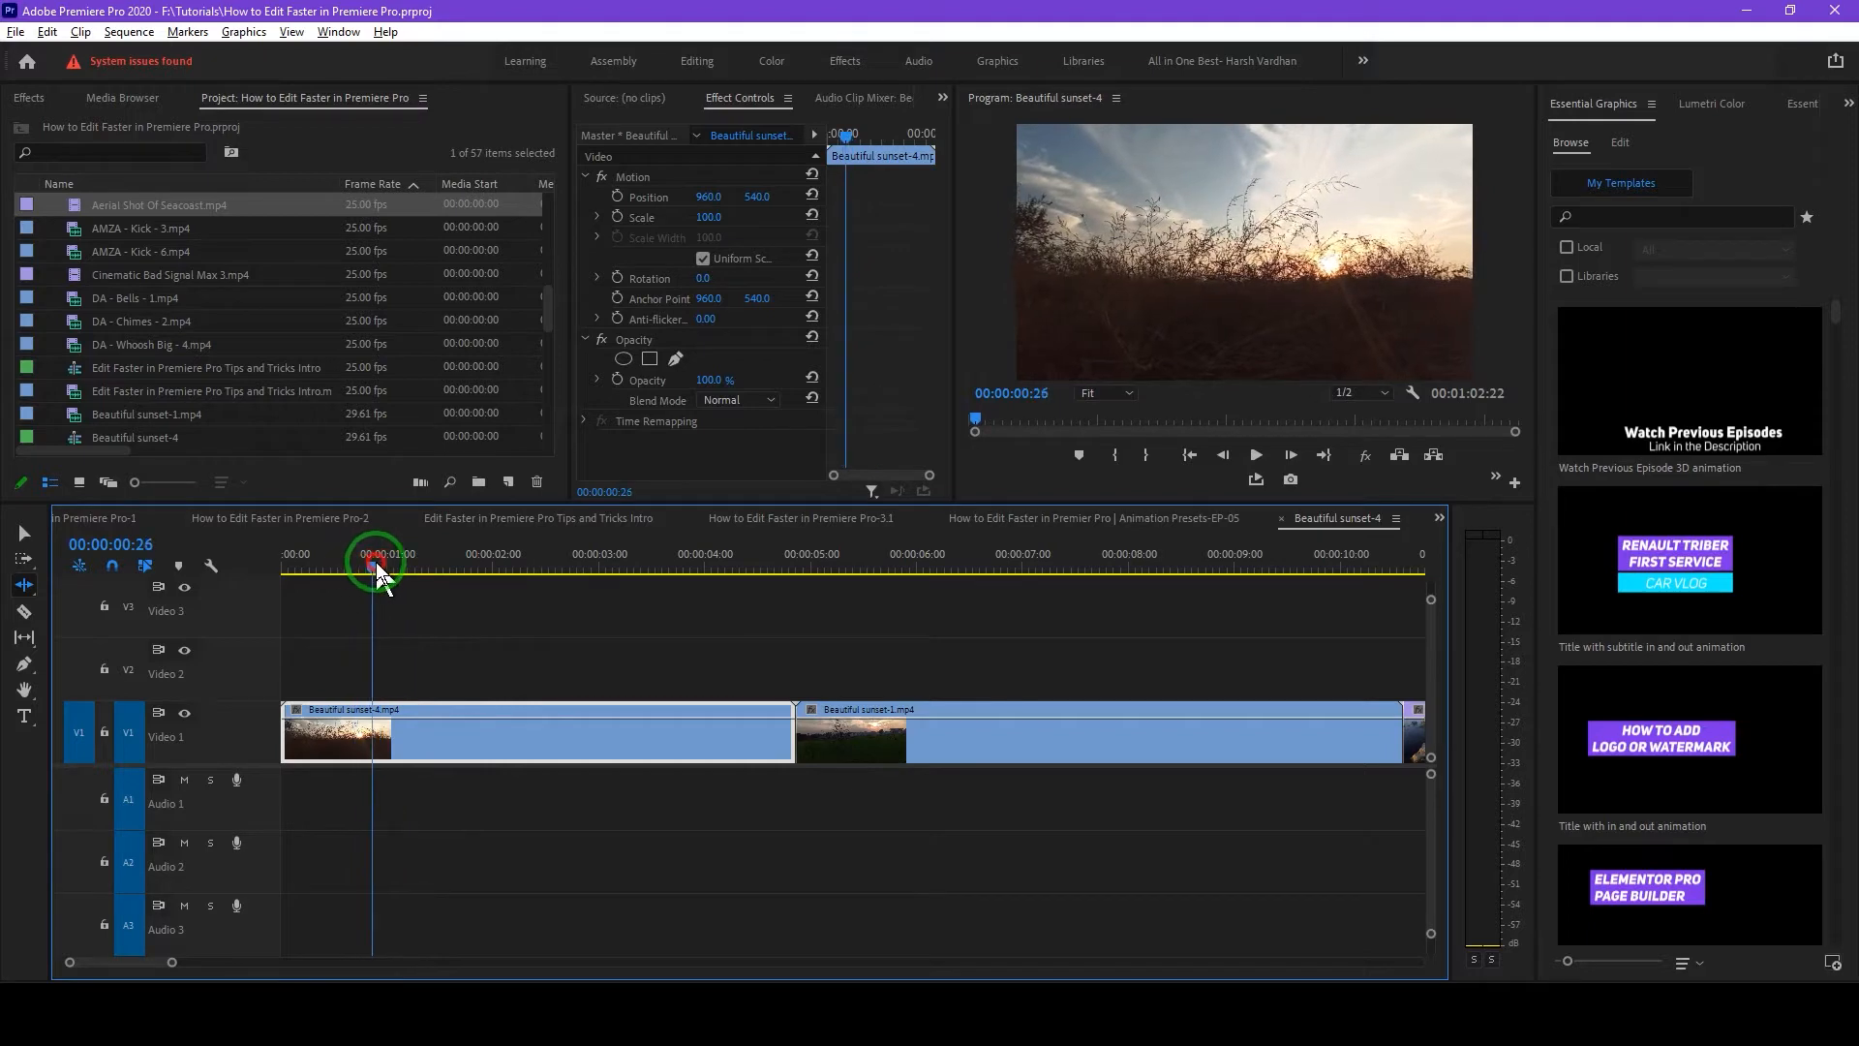
Split Beautiful sunset-4.mp4 at the playhead with the Razor Tool and trim about one second off the start of its second piece
click(23, 614)
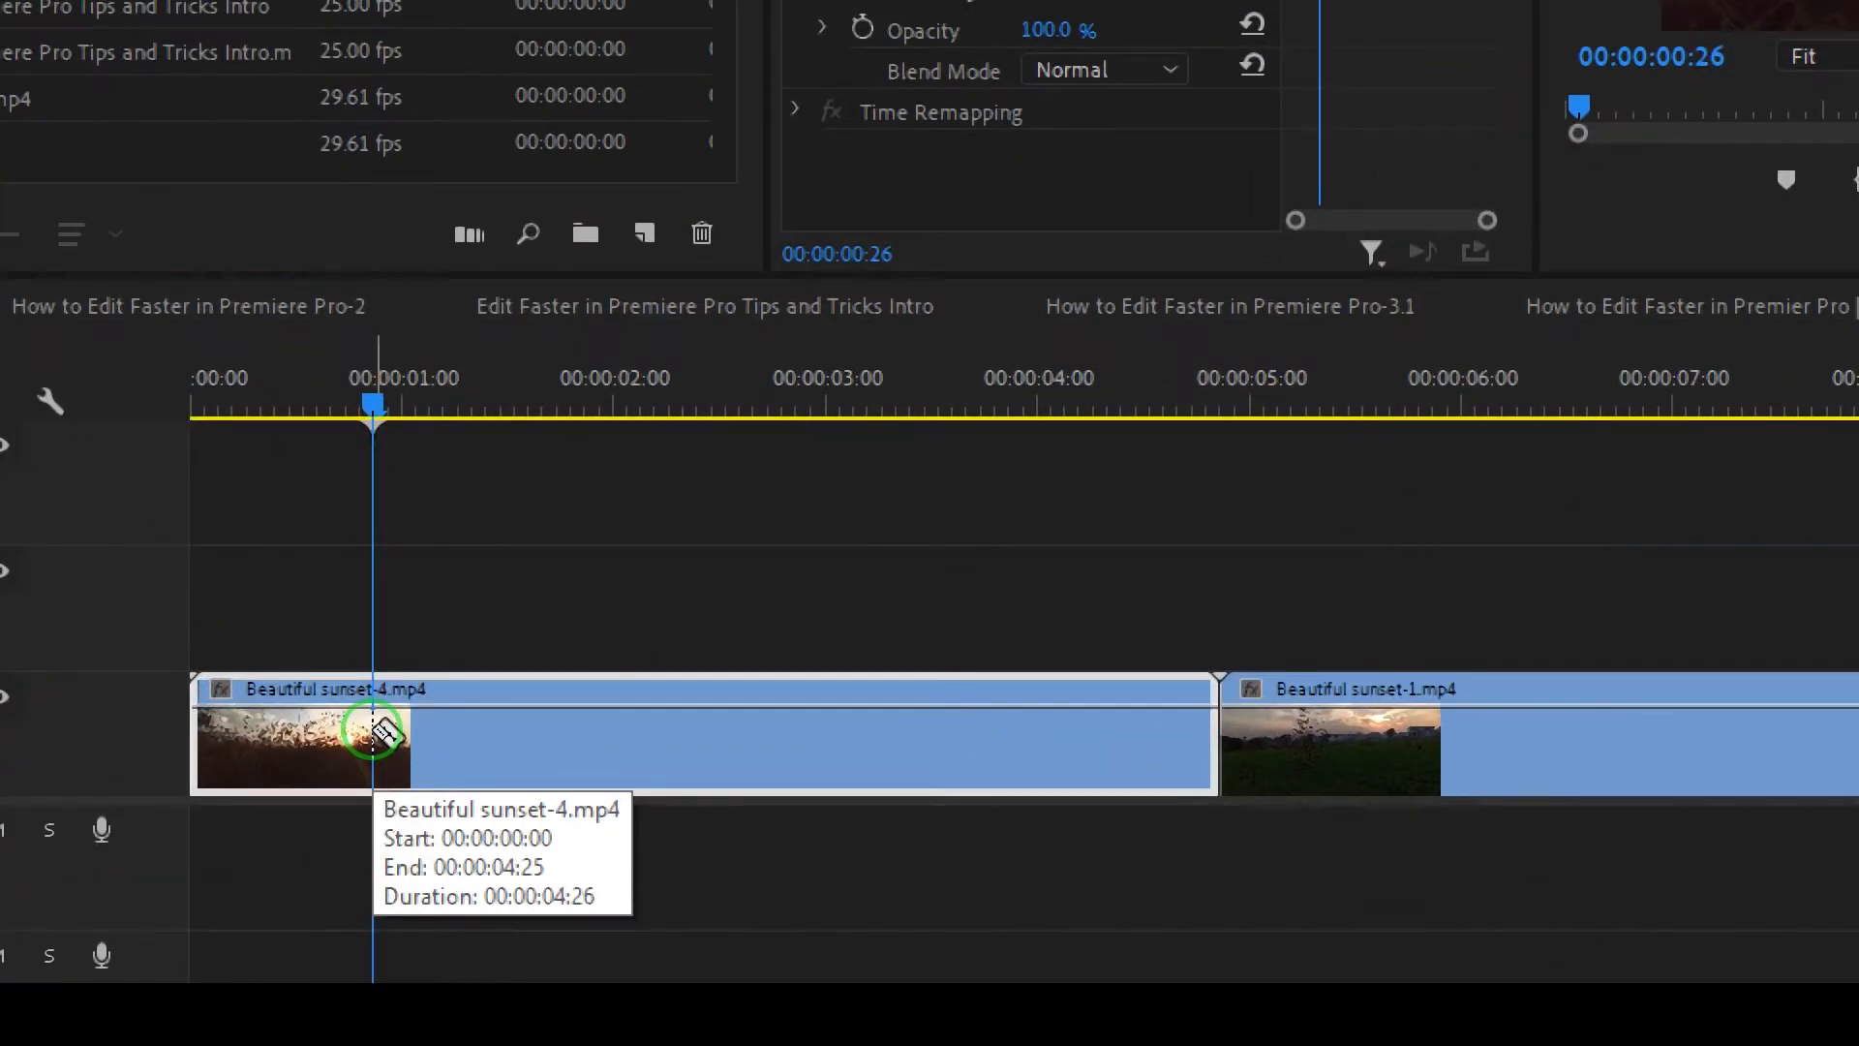
click(373, 733)
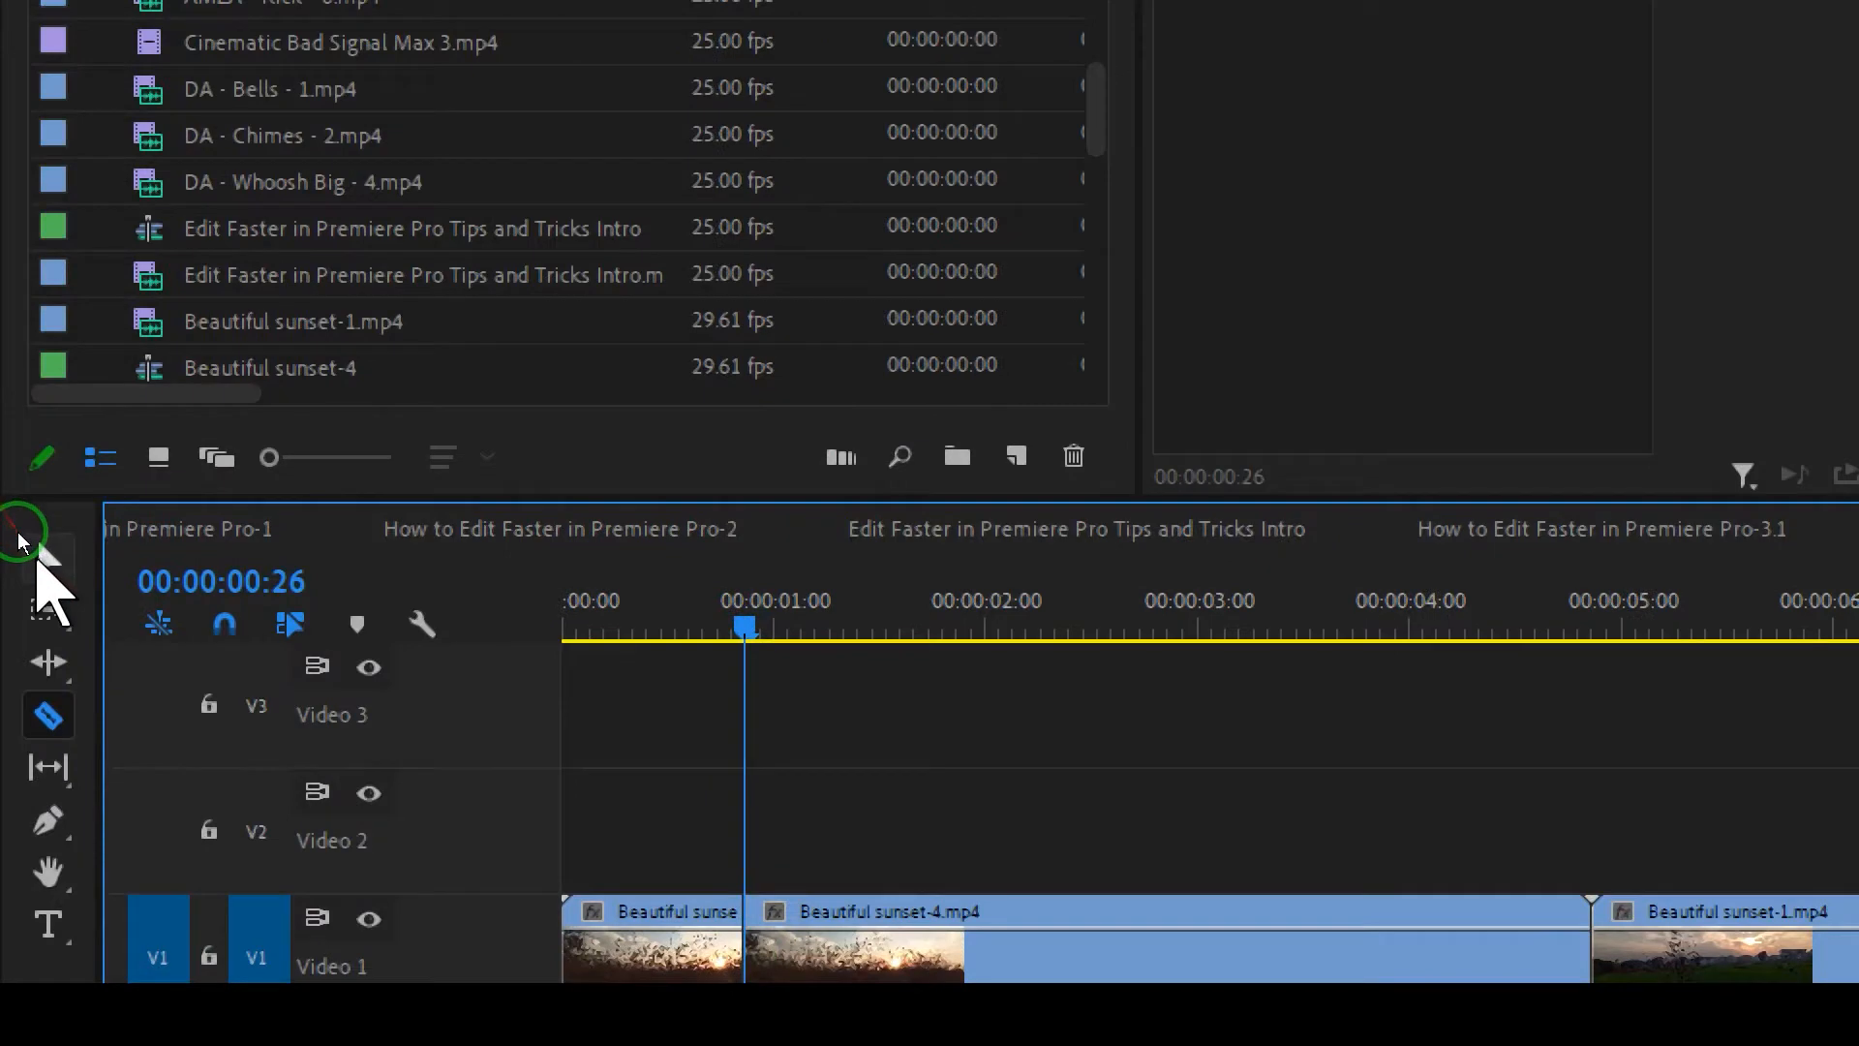
click(21, 545)
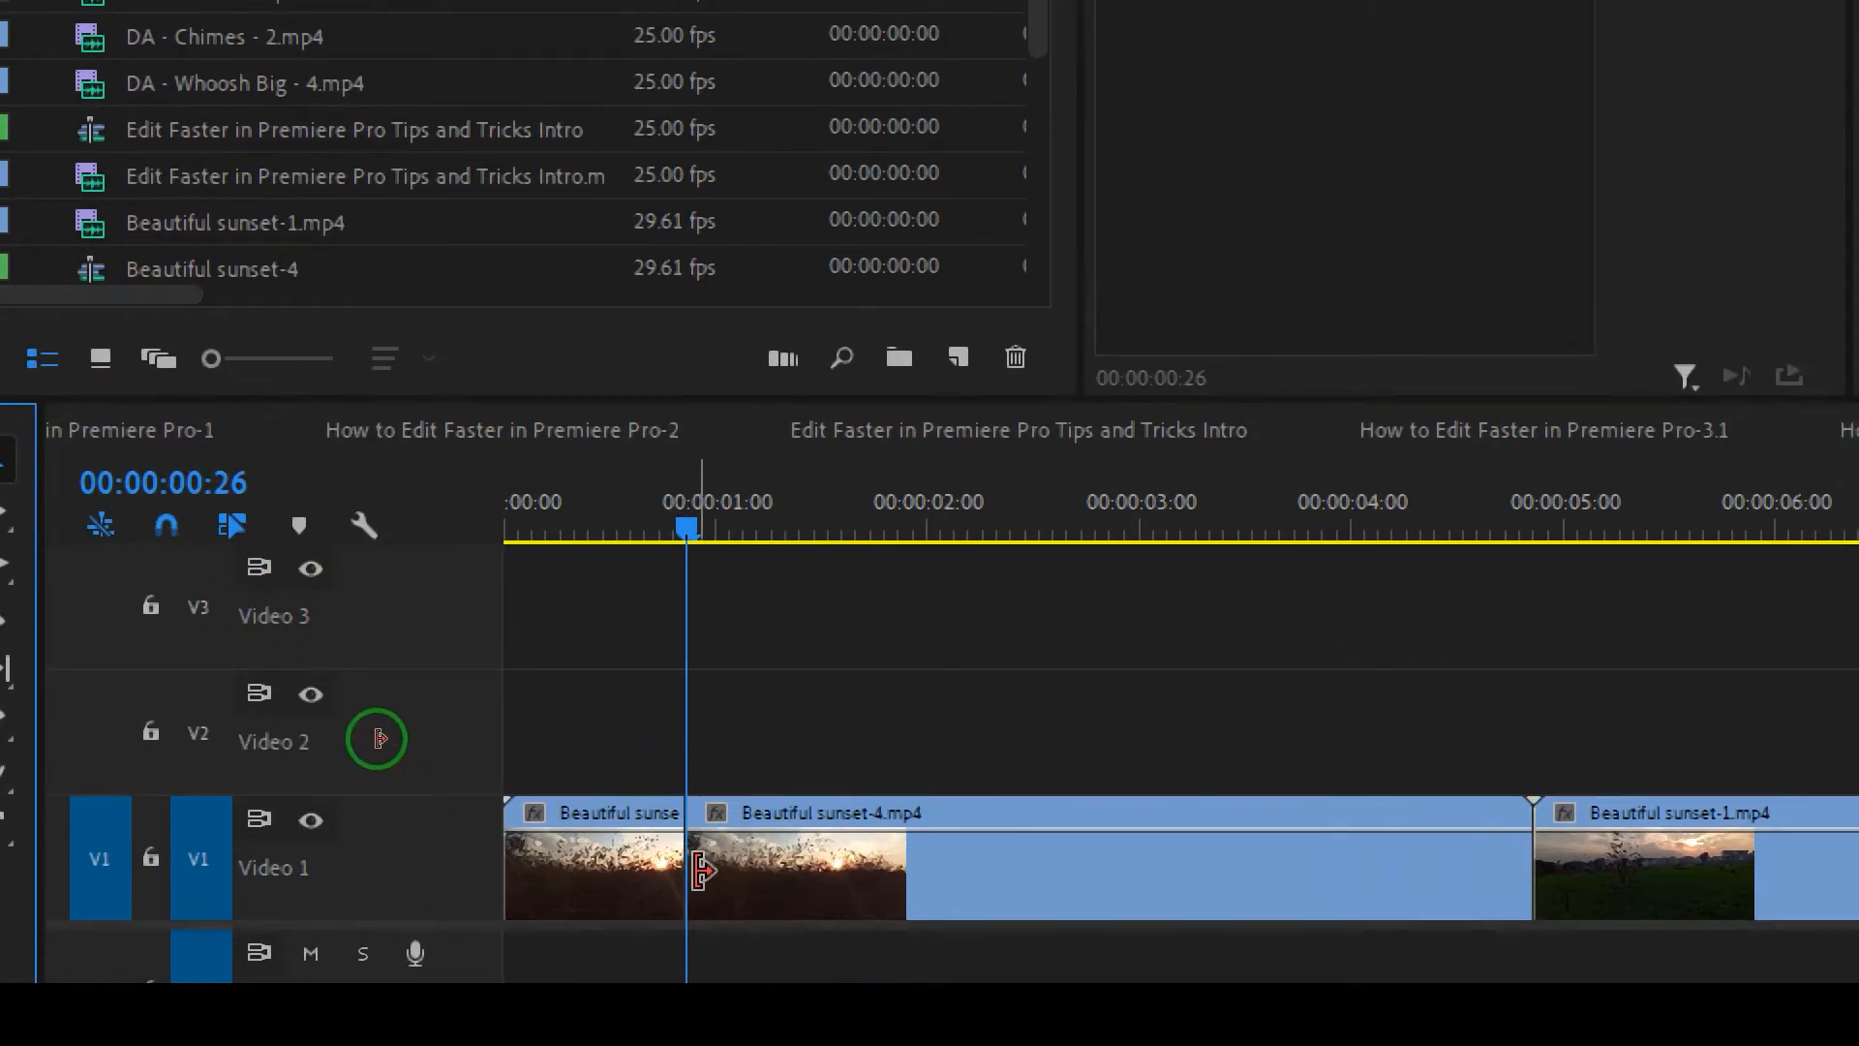
drag(701, 870, 916, 878)
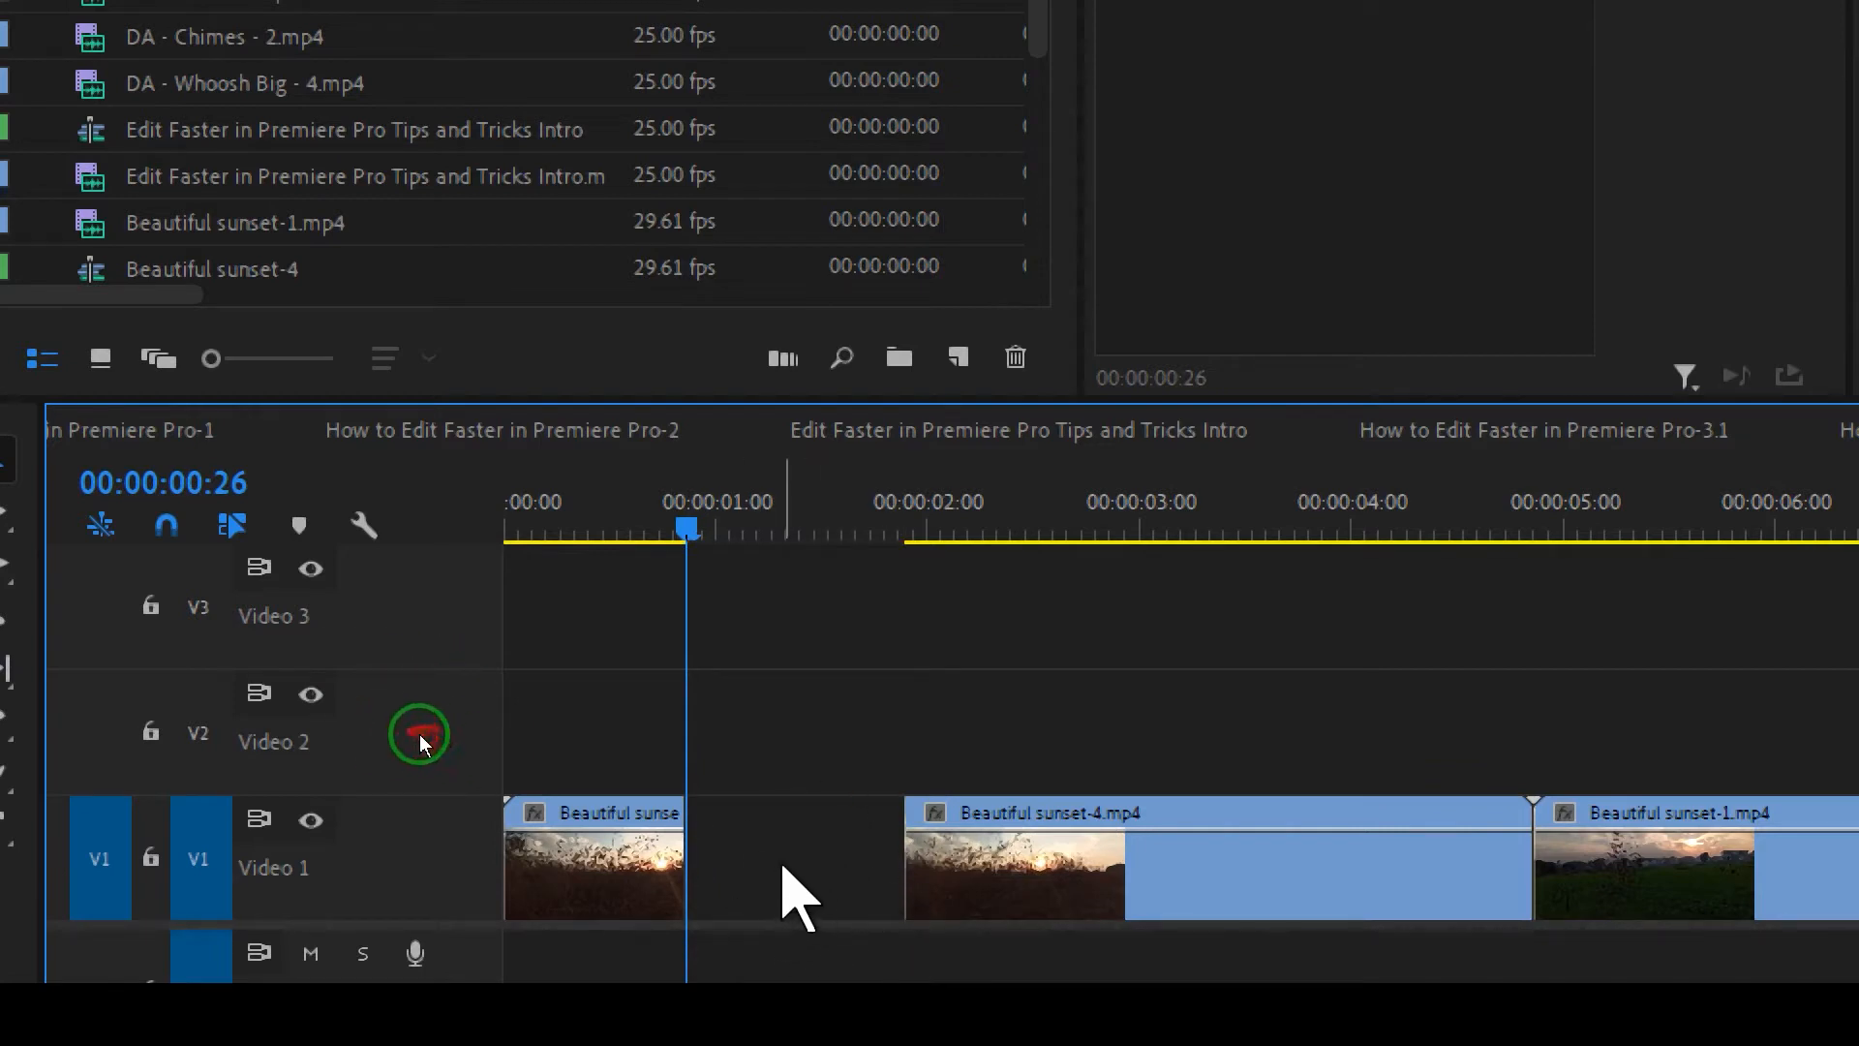
Try to close the gap by moving the second sunset-4 piece and Beautiful sunset-1.mp4 earlier one by one, and undo both moves
click(784, 876)
click(1085, 888)
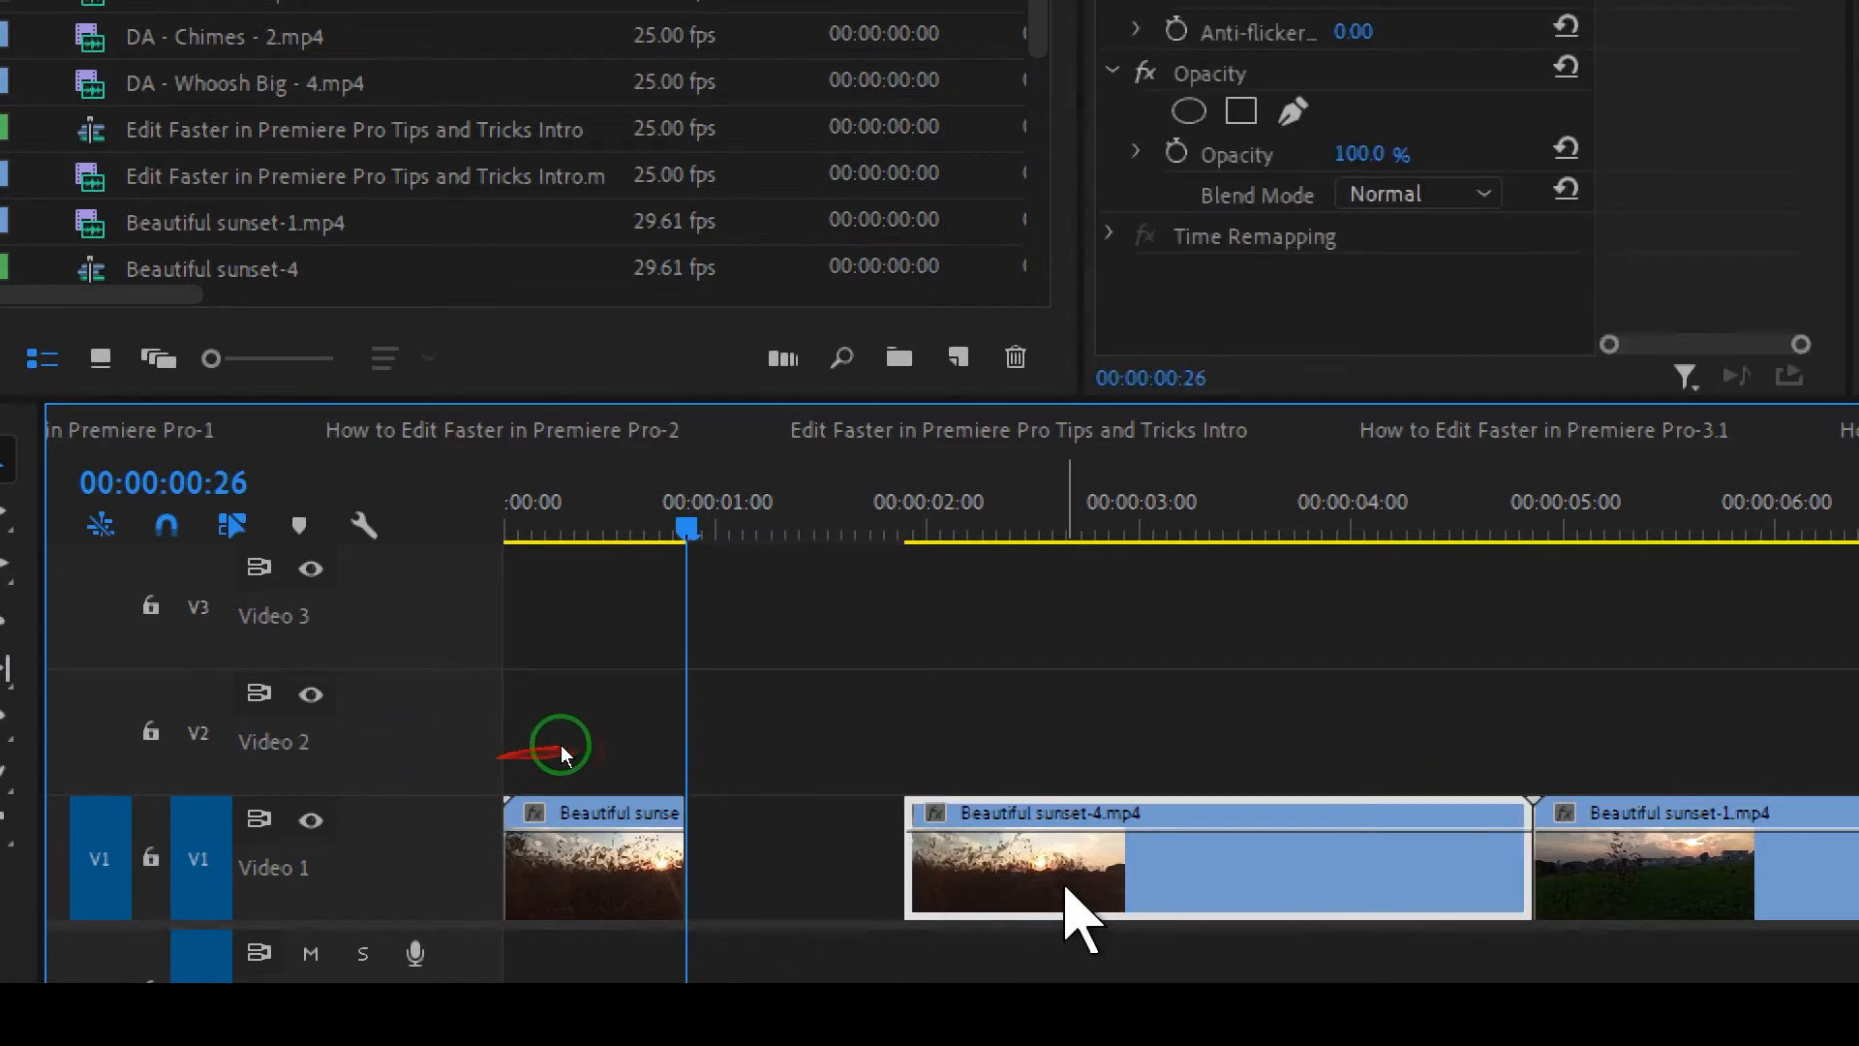
drag(1030, 880, 821, 873)
drag(1623, 892, 1412, 886)
key(ctrl+z)
key(ctrl+z)
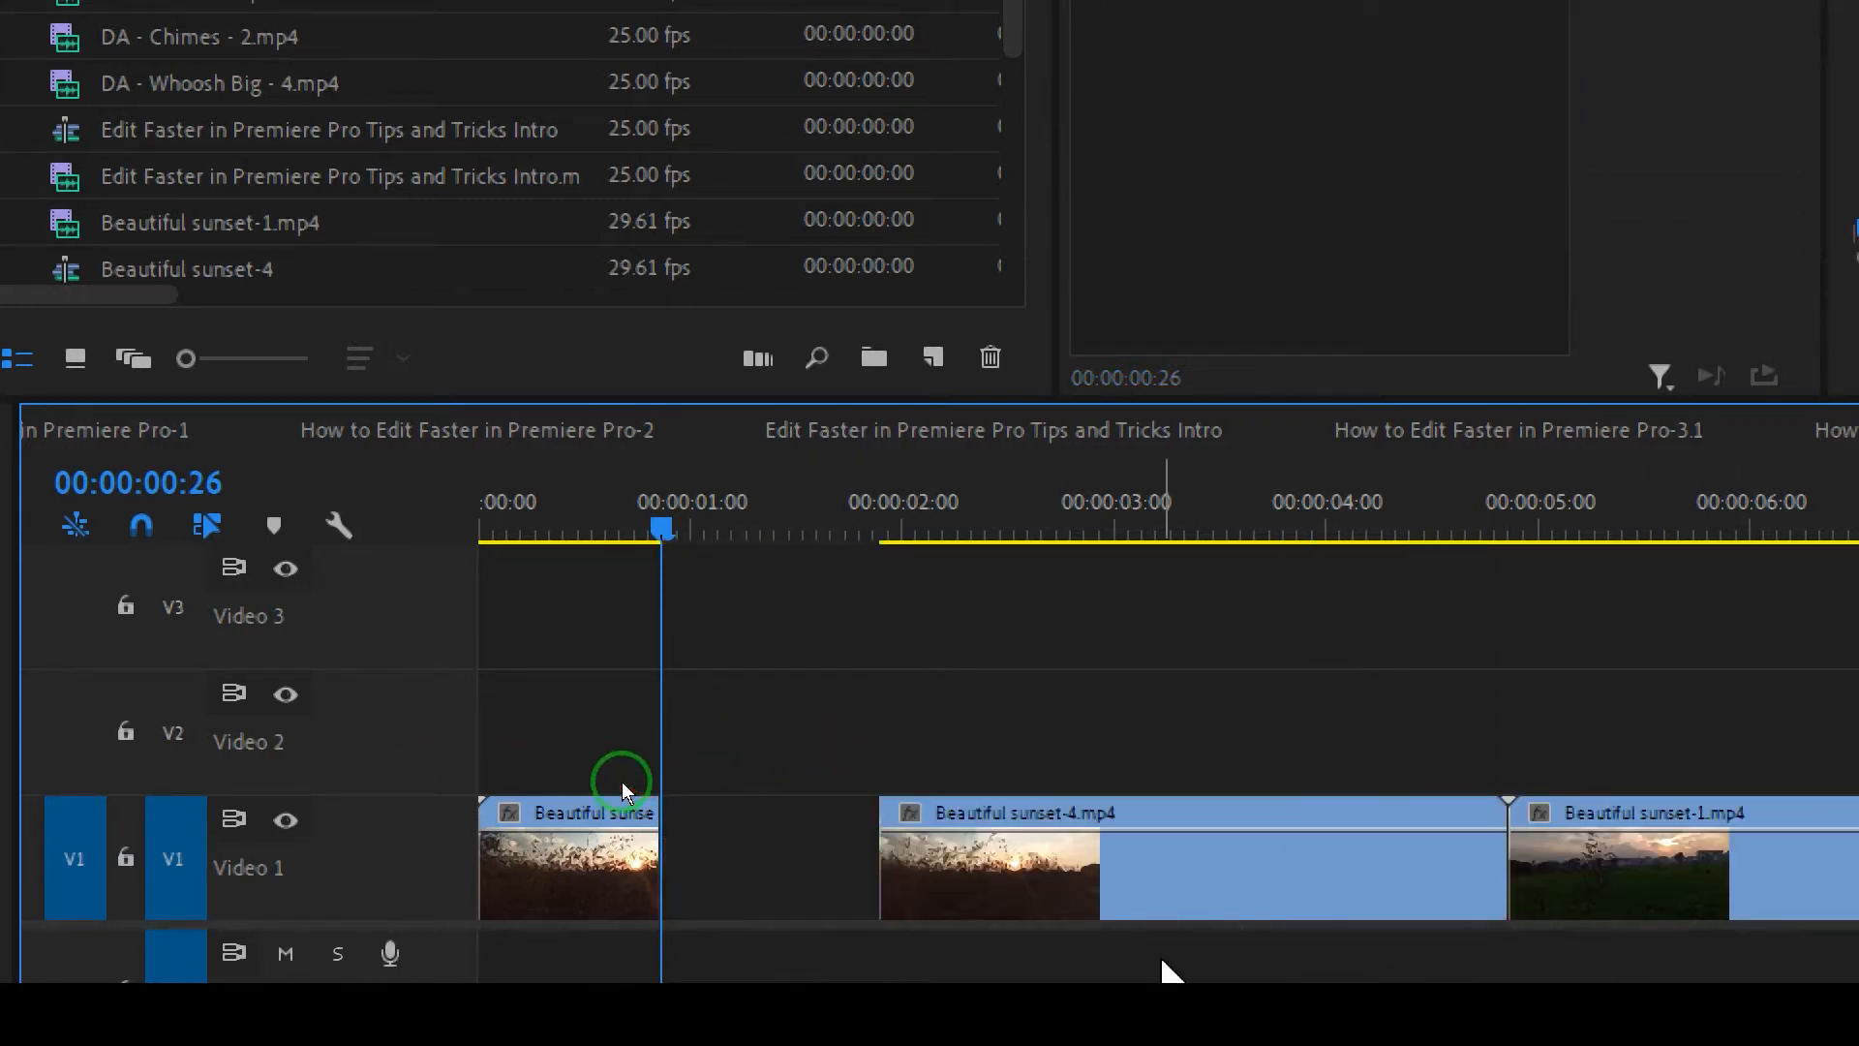
Delete the empty gap between the two Beautiful sunset-4.mp4 pieces, and undo the edits back to the unsplit clip
click(736, 872)
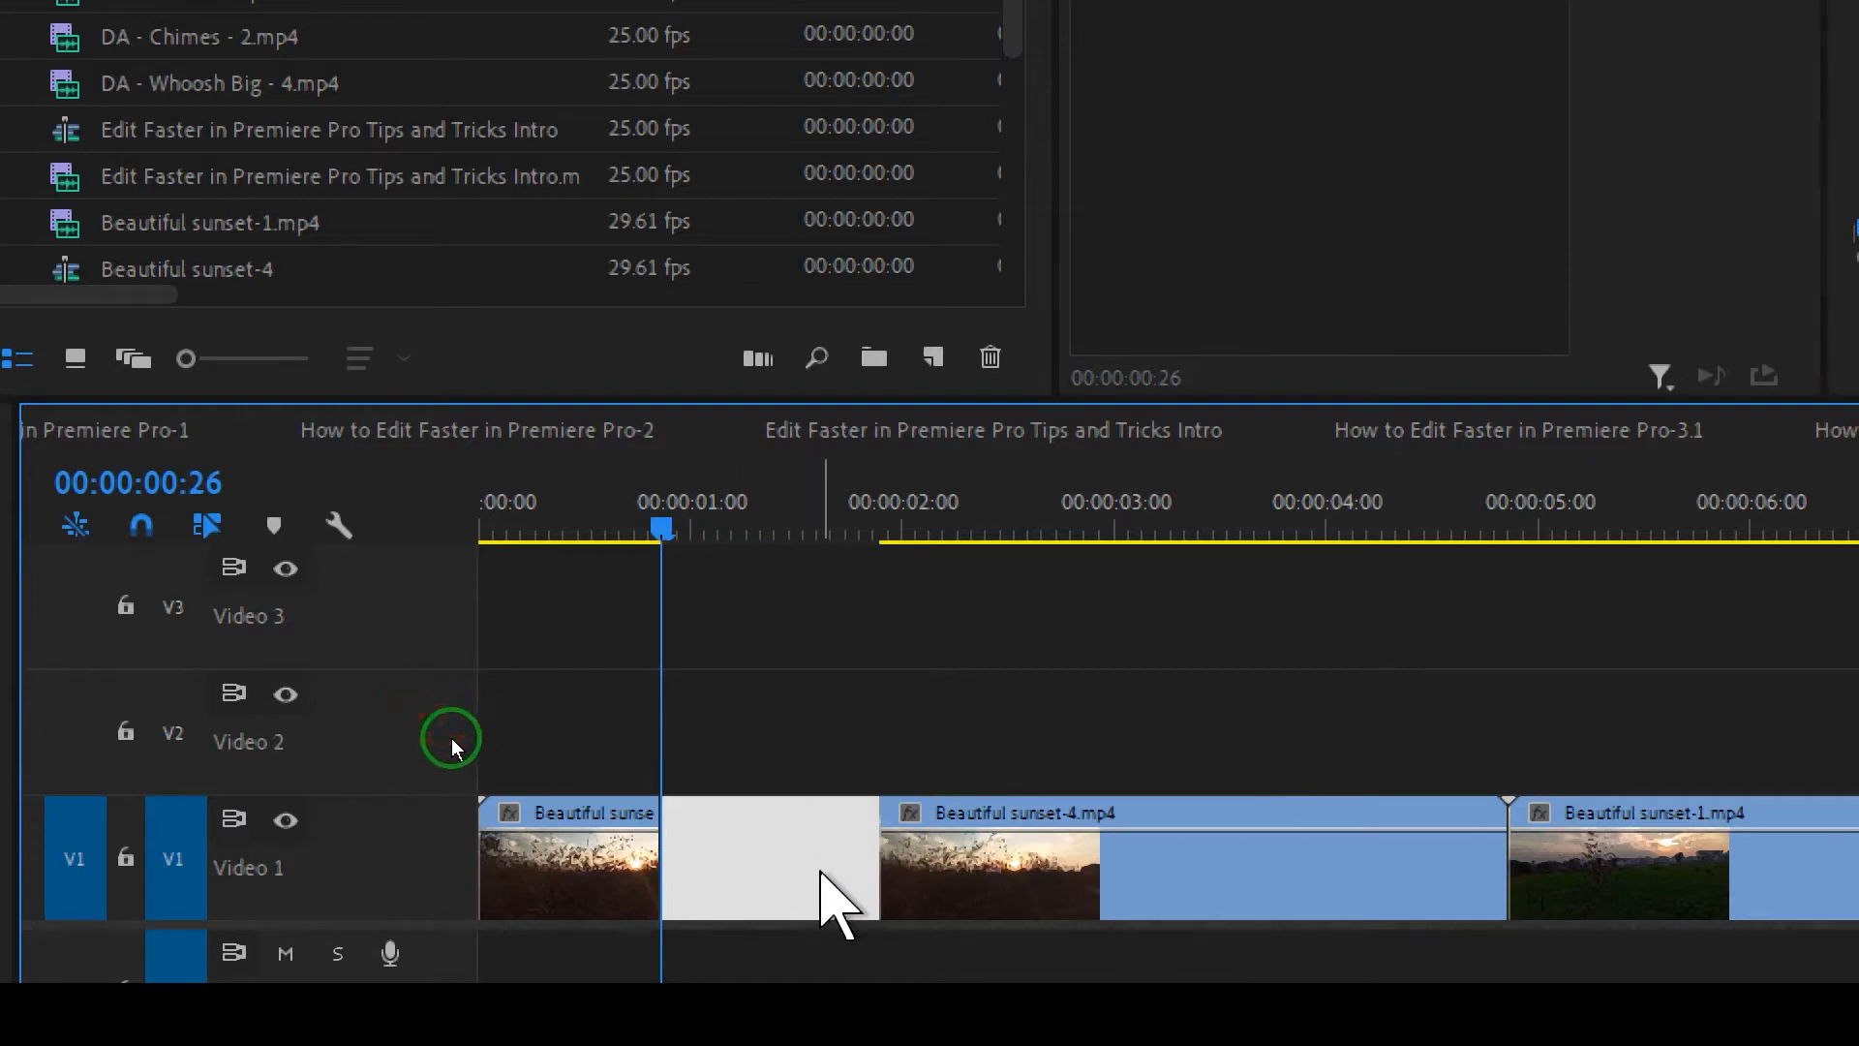
key(Delete)
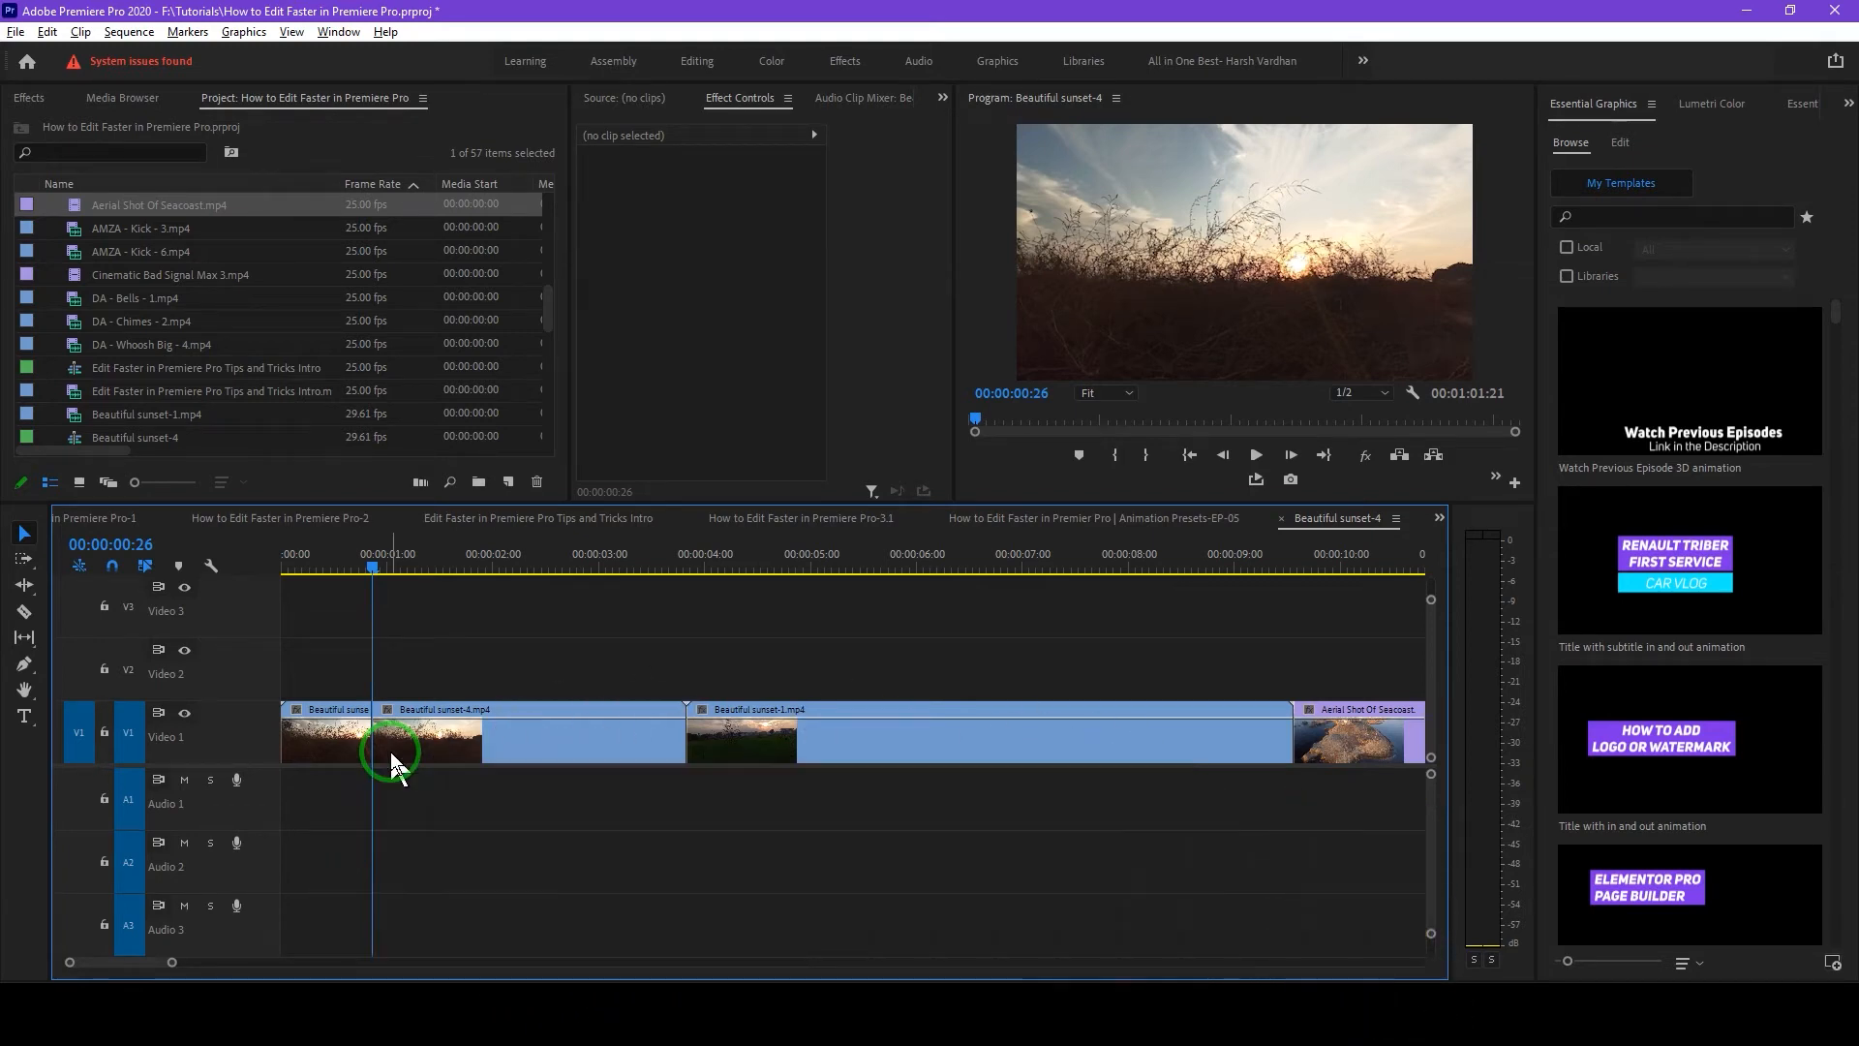
key(ctrl+z)
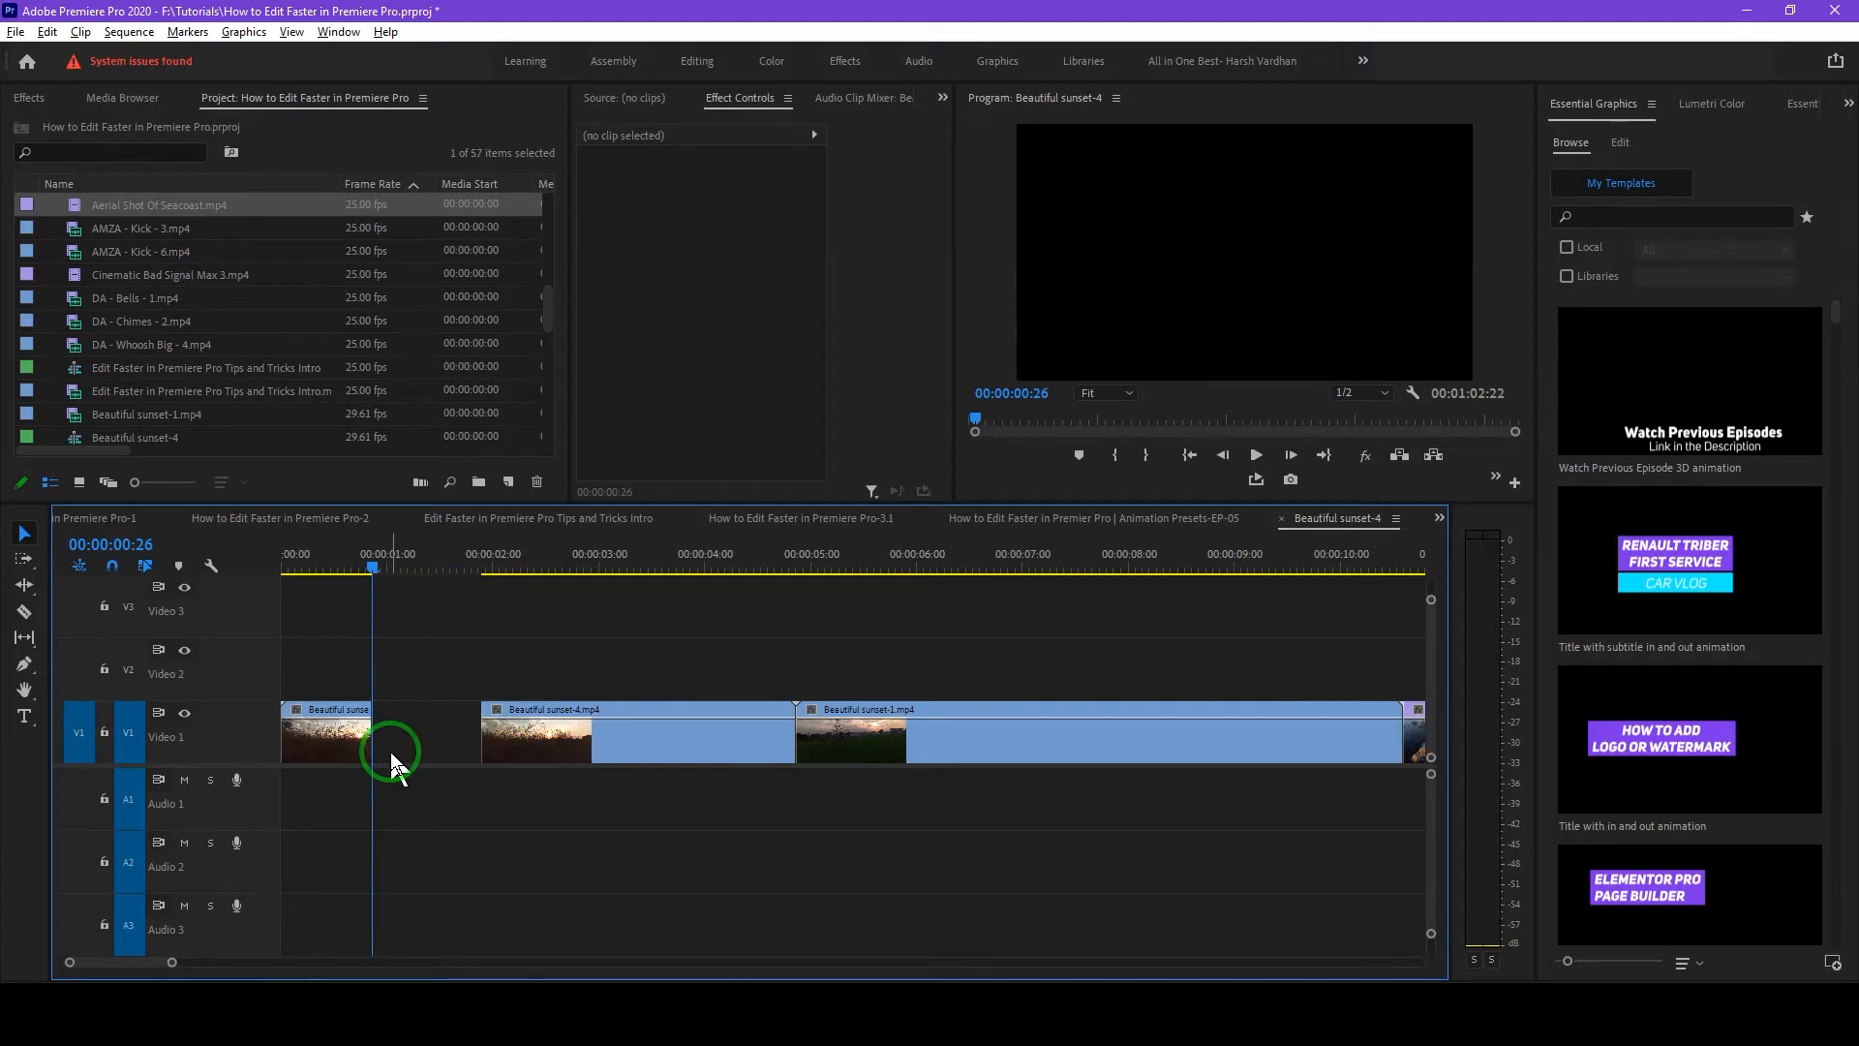
key(ctrl+shift+z)
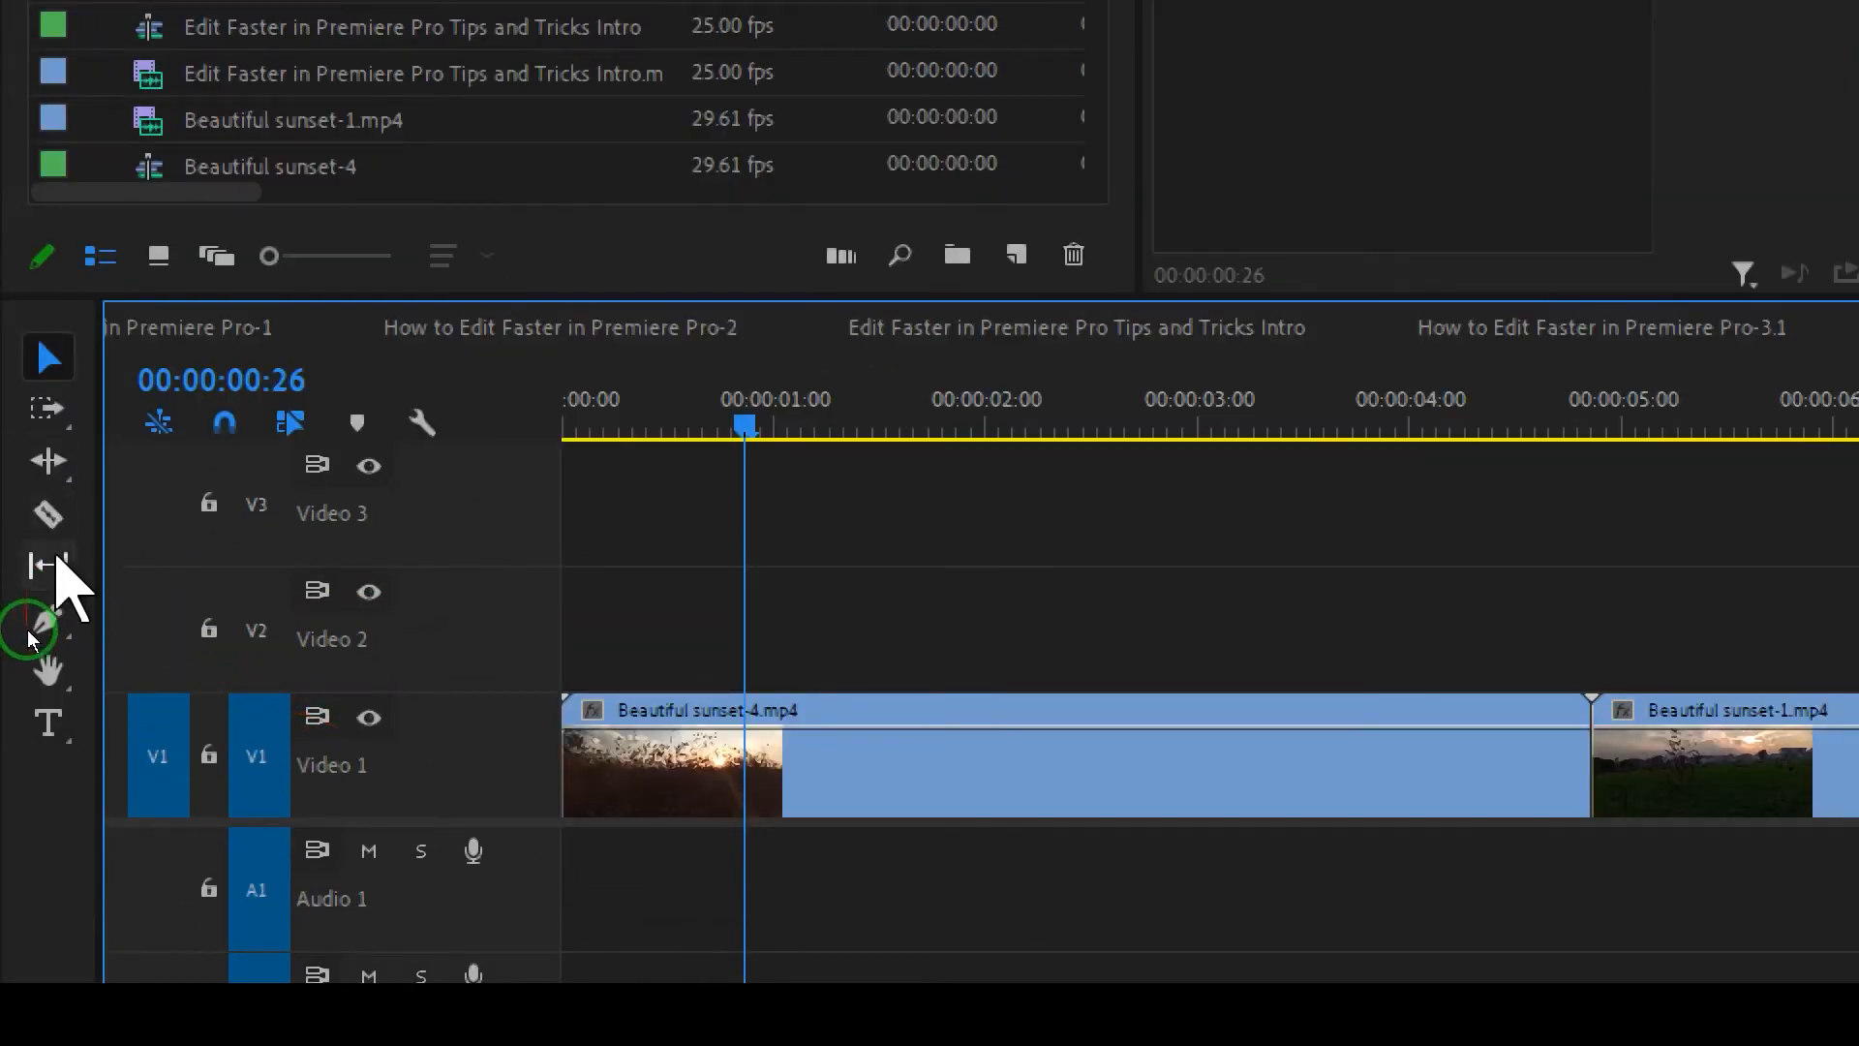
Razor Beautiful sunset-4.mp4 at 00:00:00:26 and ripple-trim about one second off the start of its second piece
click(47, 514)
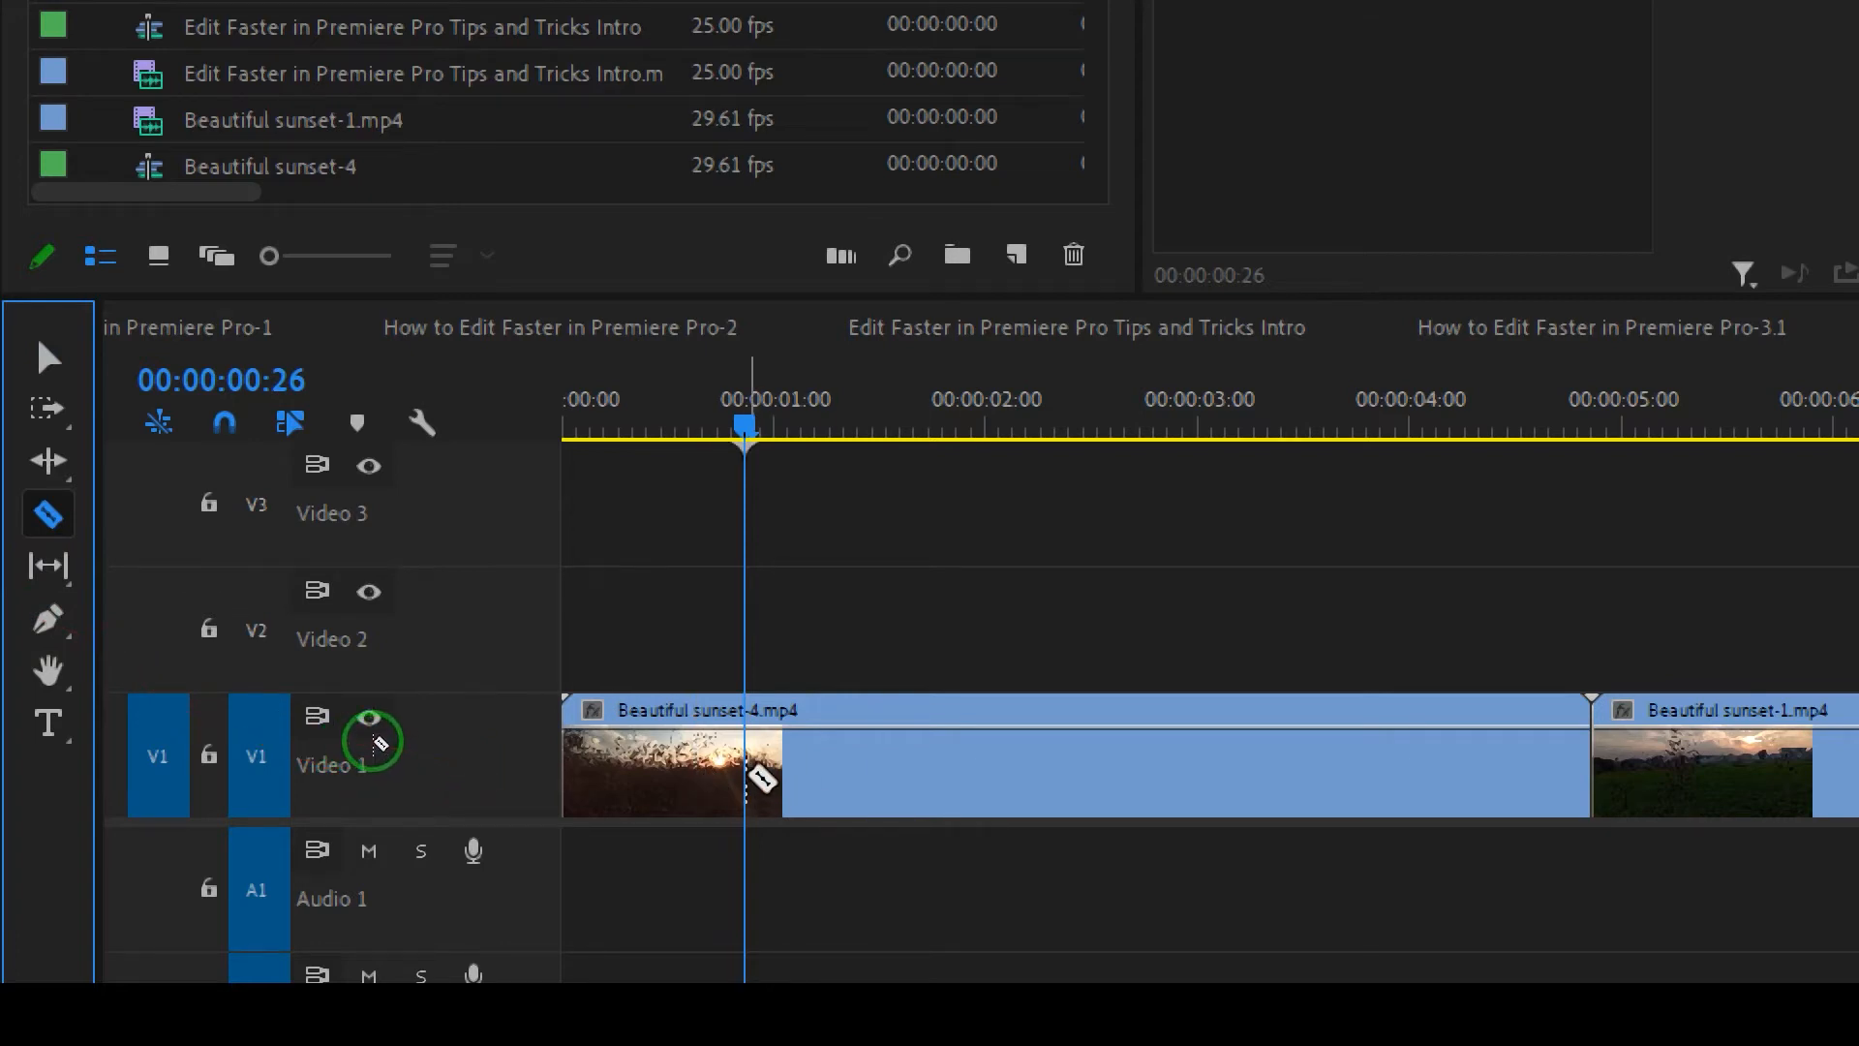
click(765, 775)
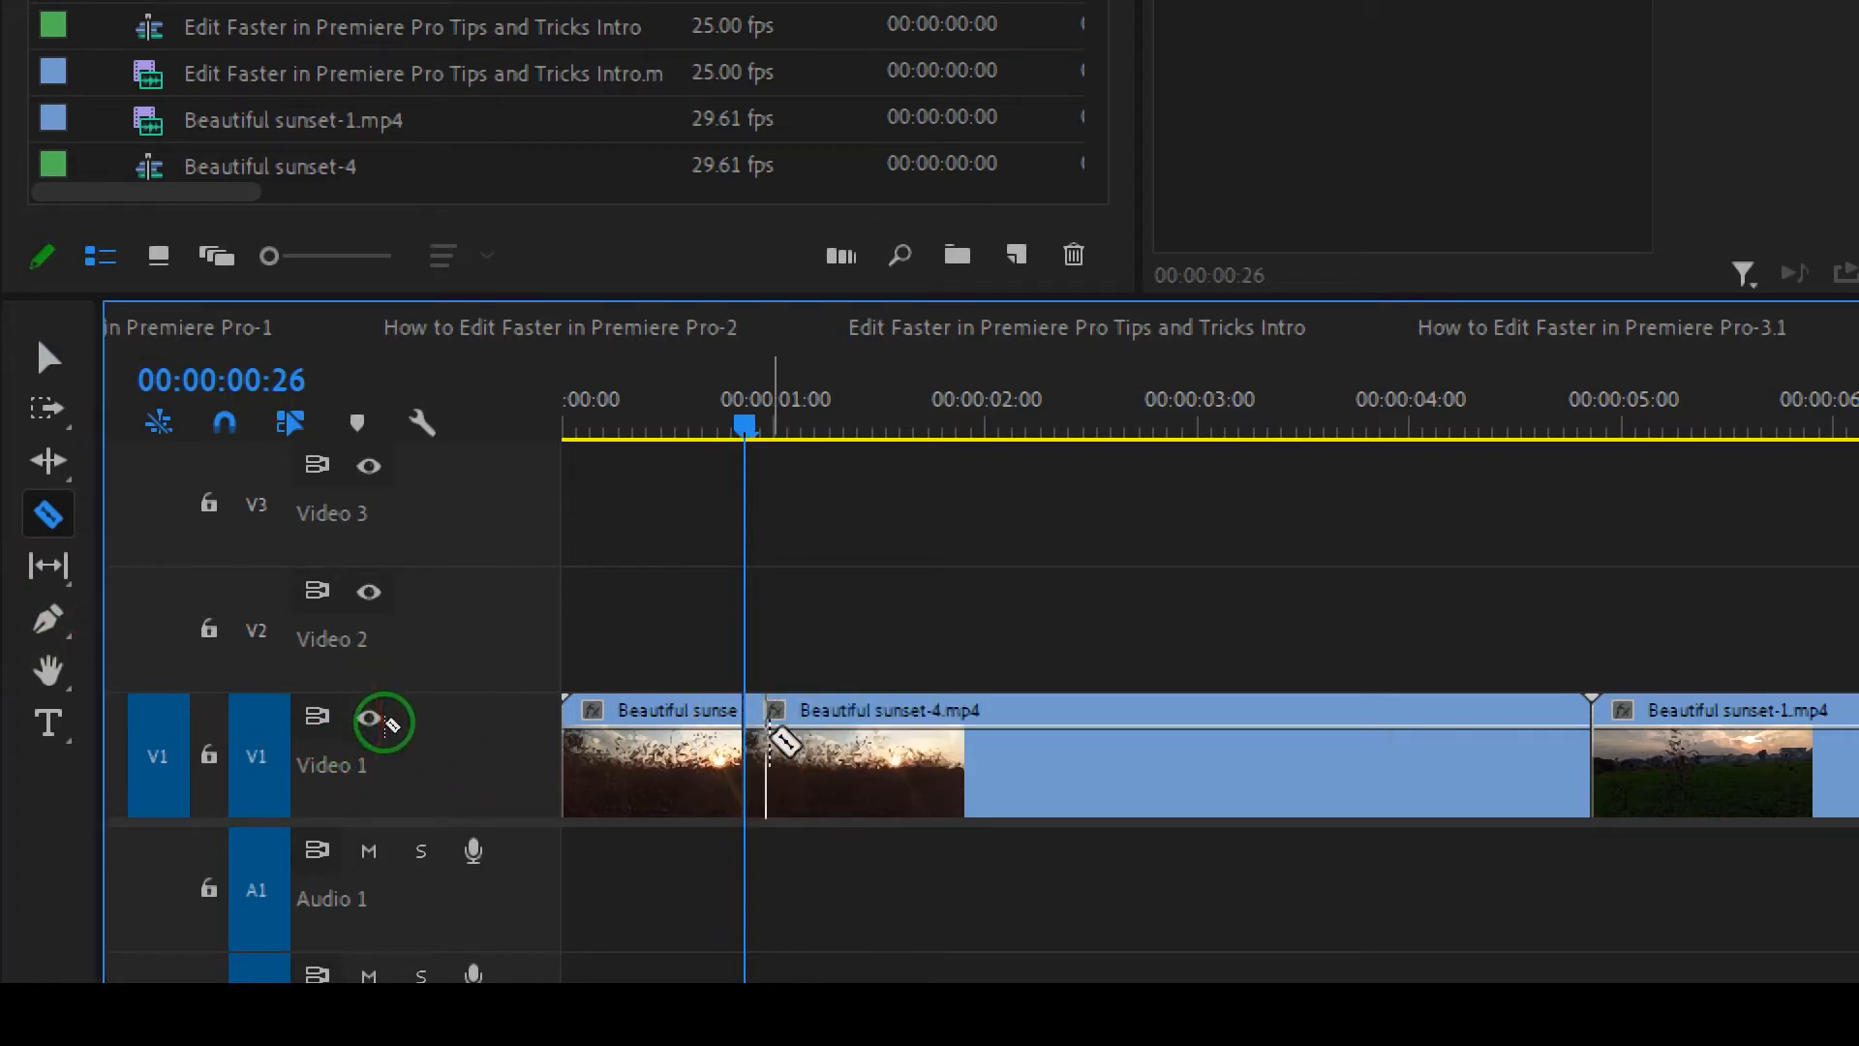
click(39, 455)
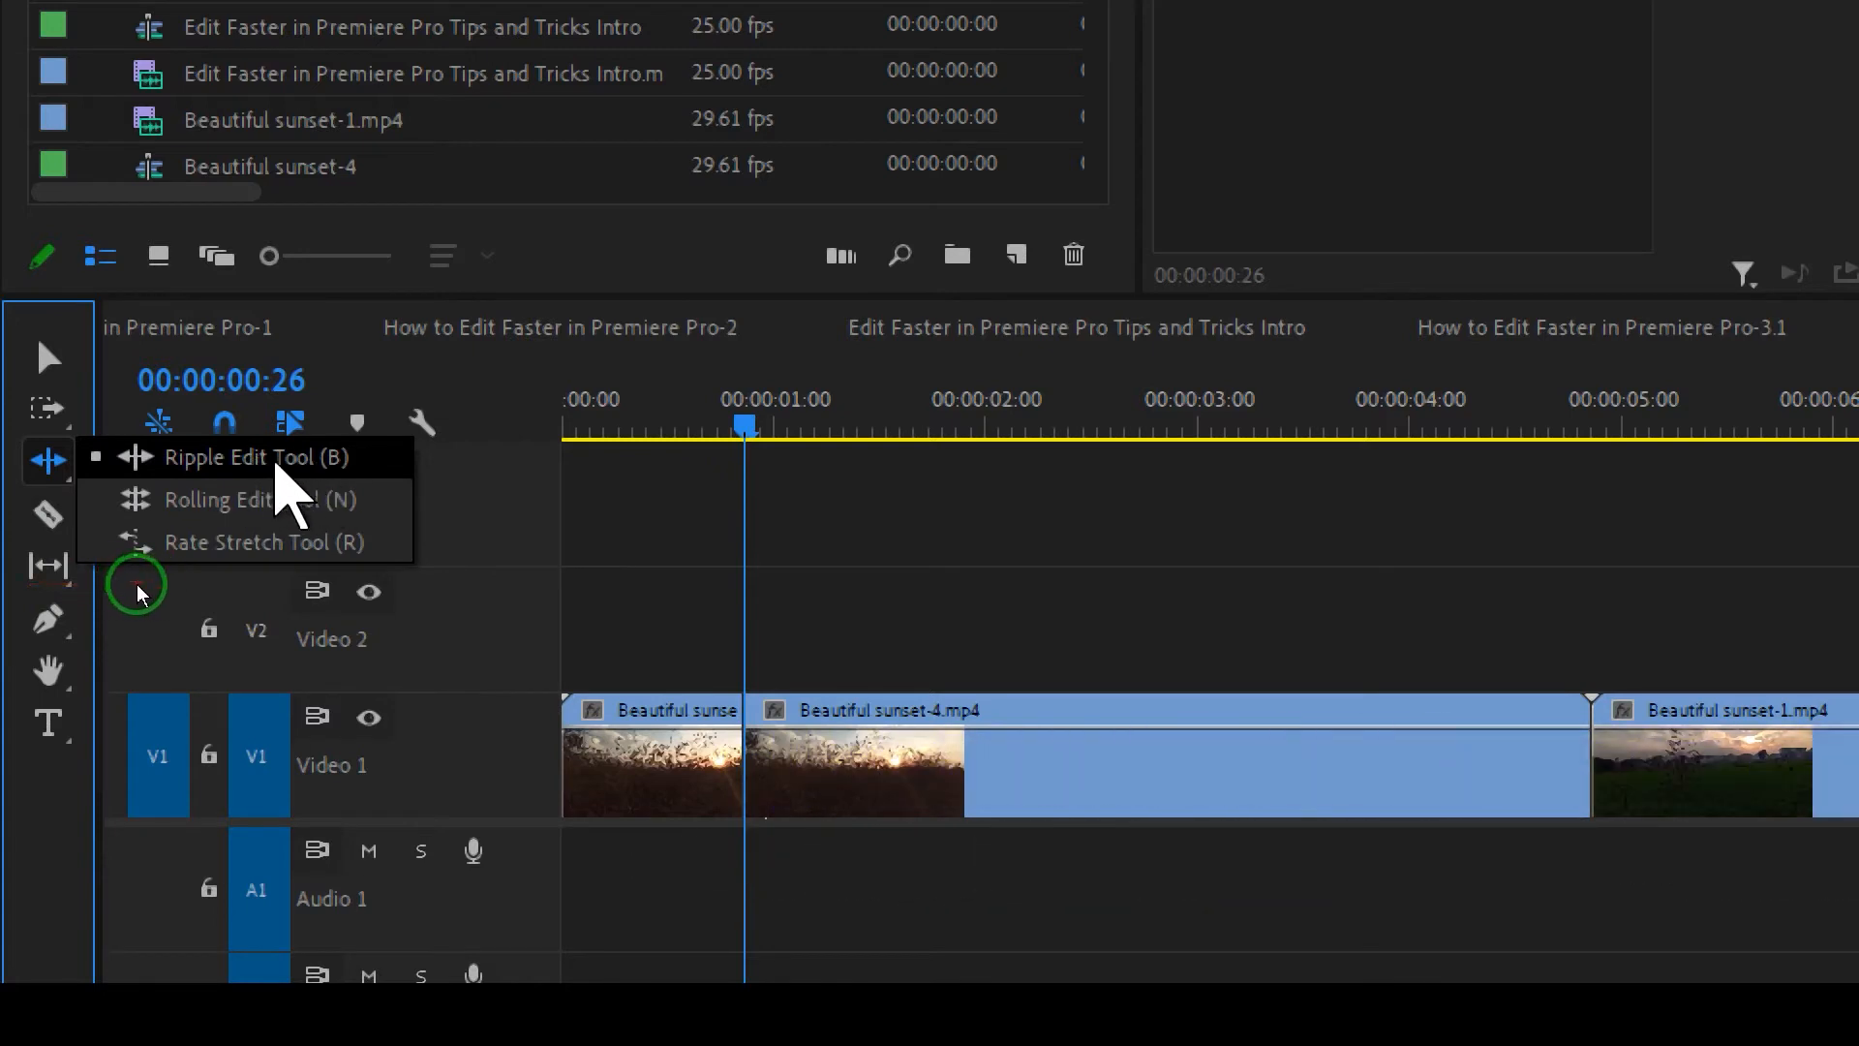
click(804, 756)
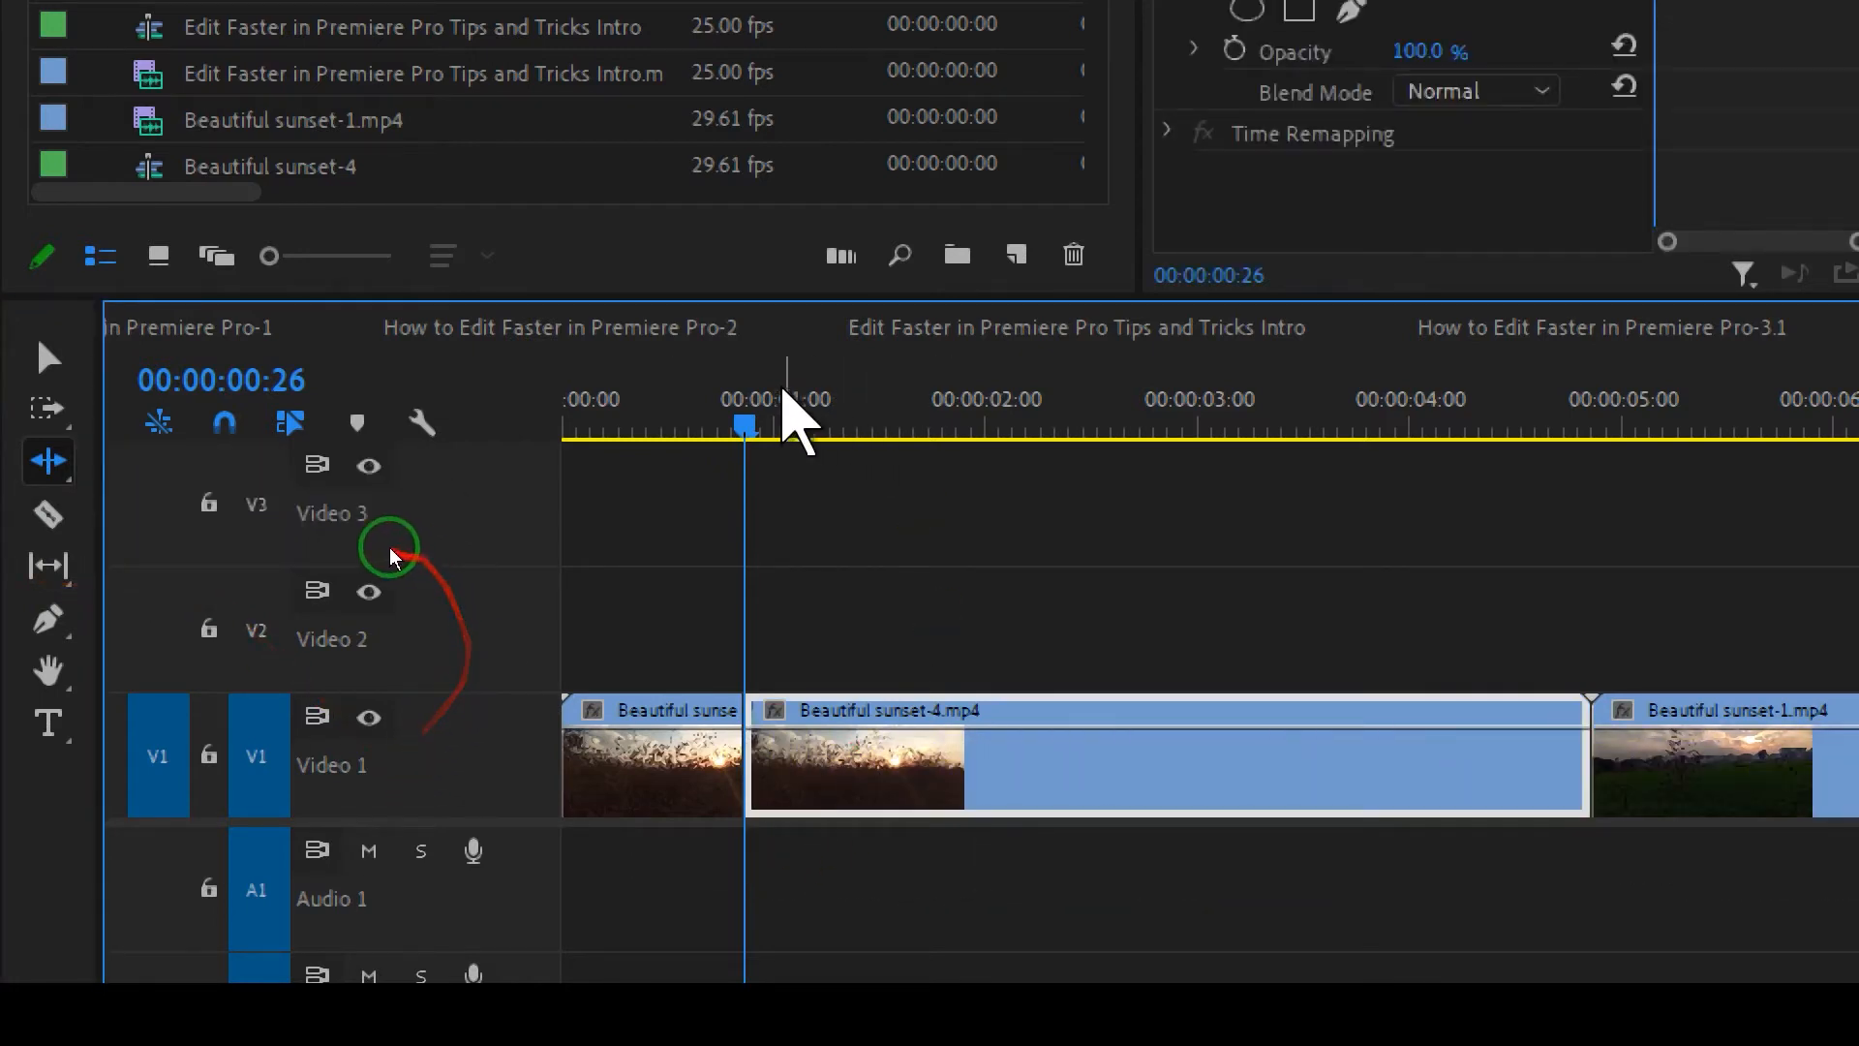
key(ctrl+s)
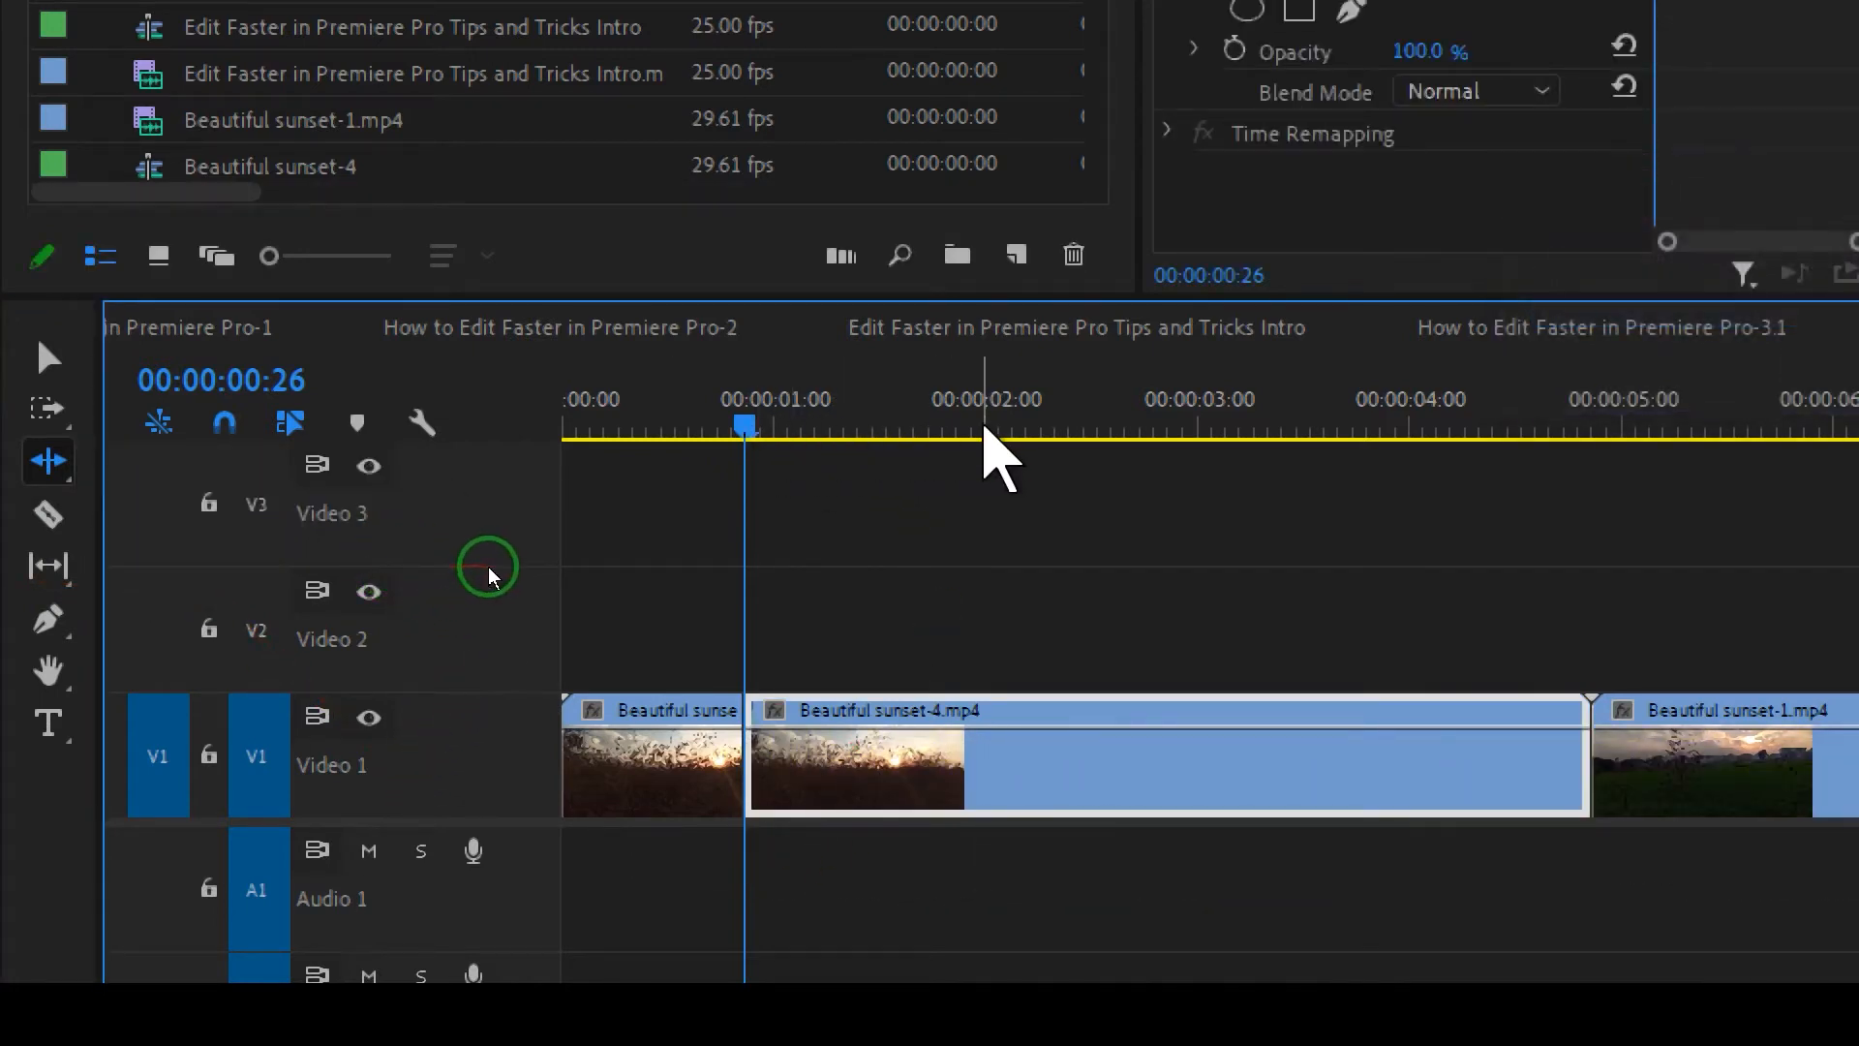
drag(985, 428, 750, 421)
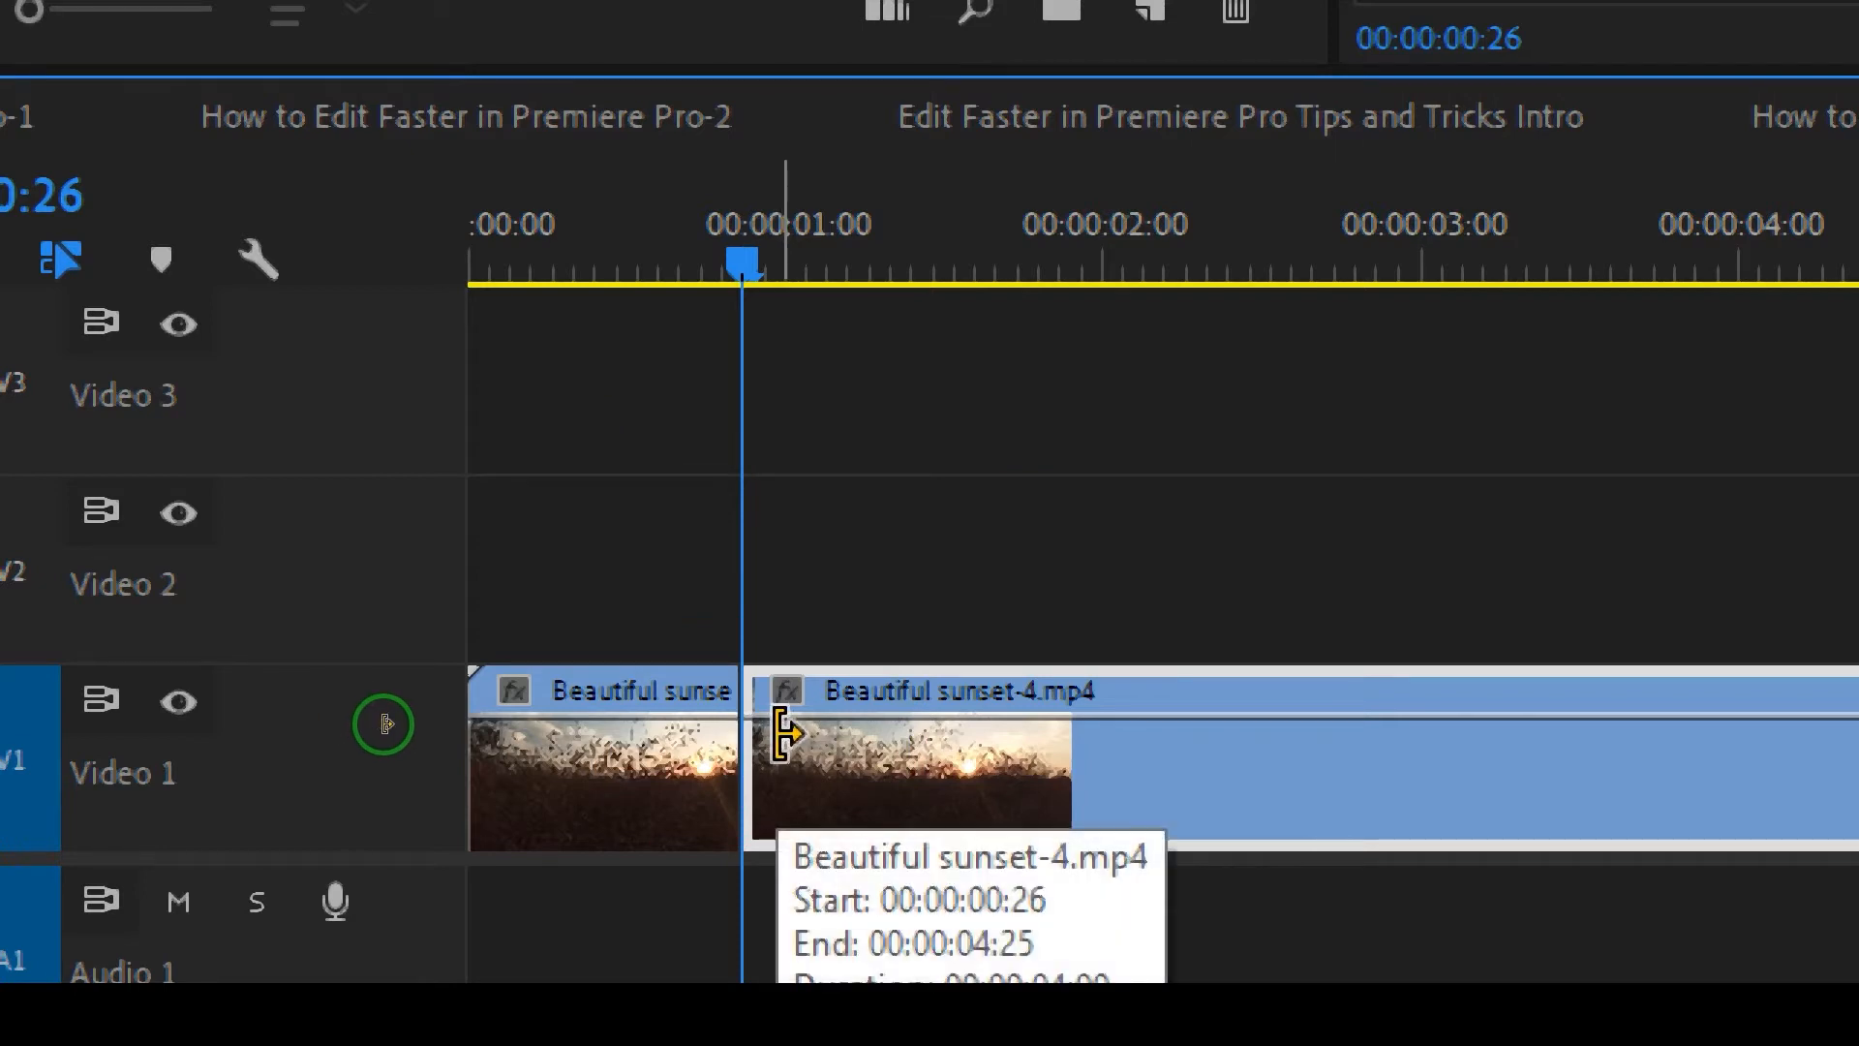
drag(772, 755, 1071, 759)
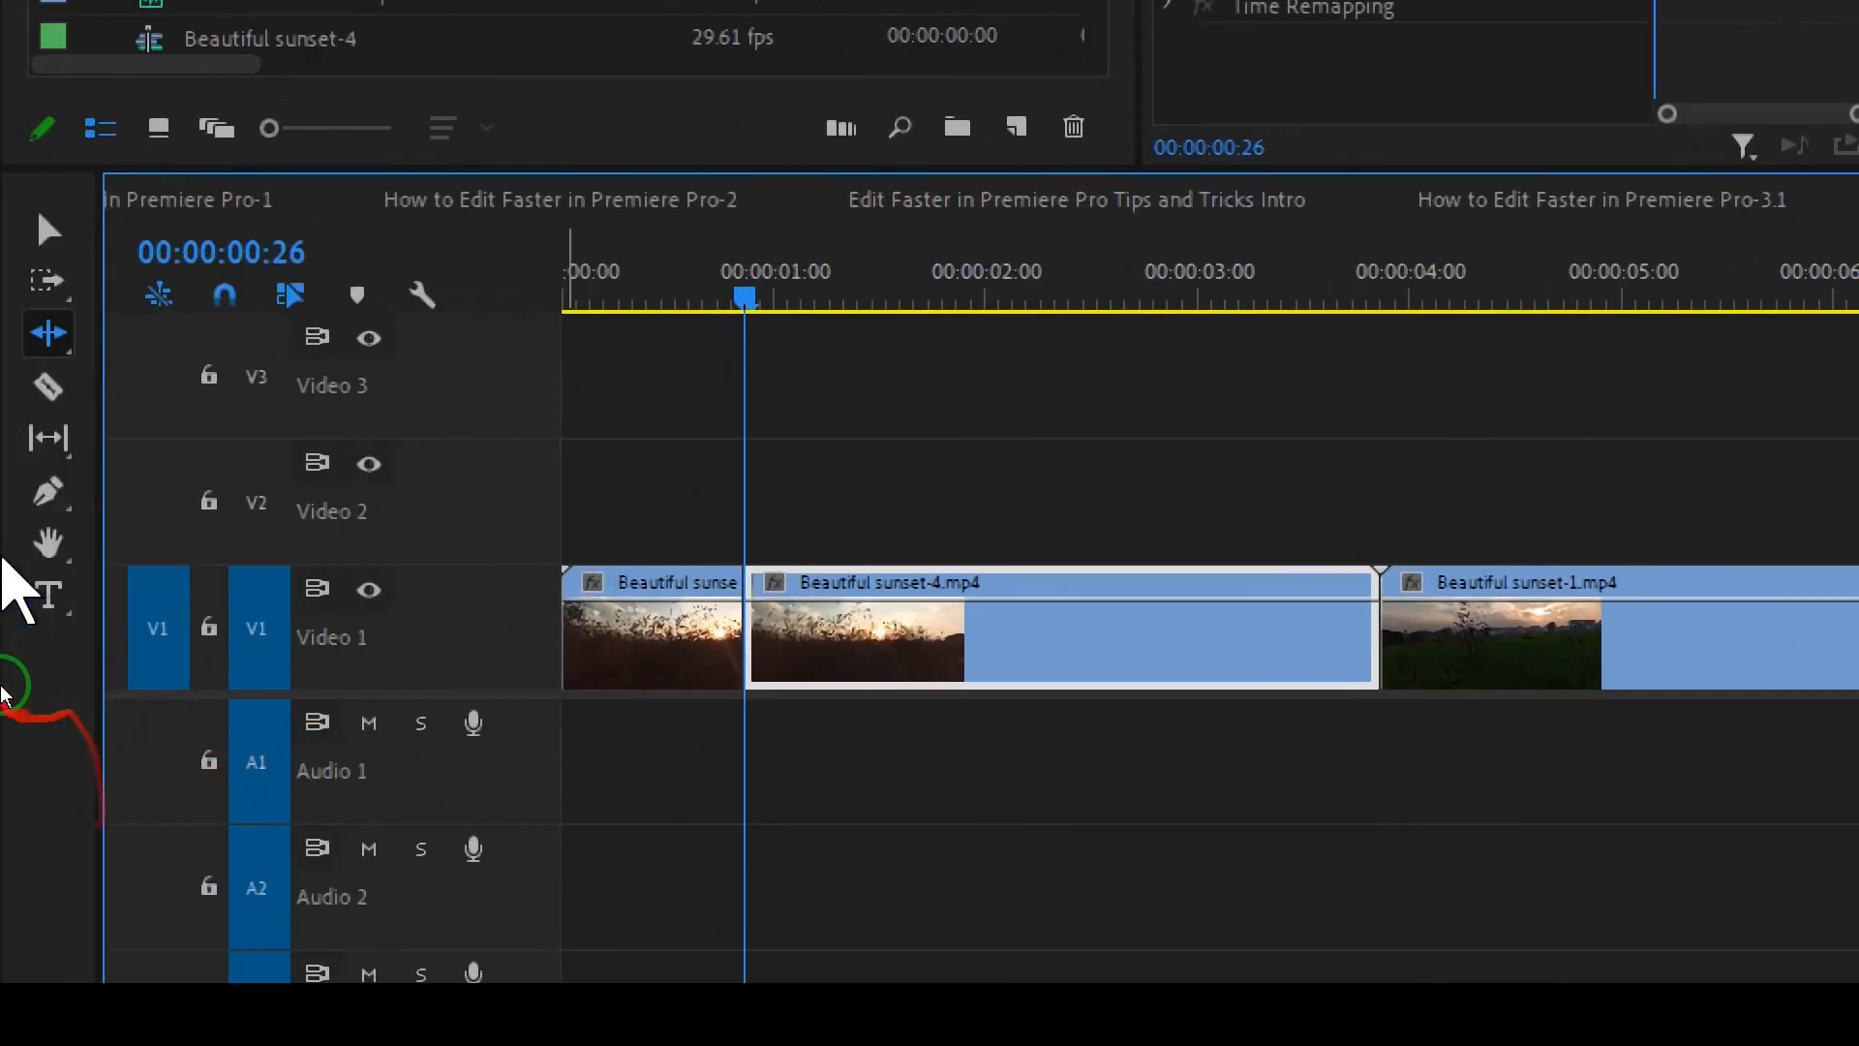
click(48, 388)
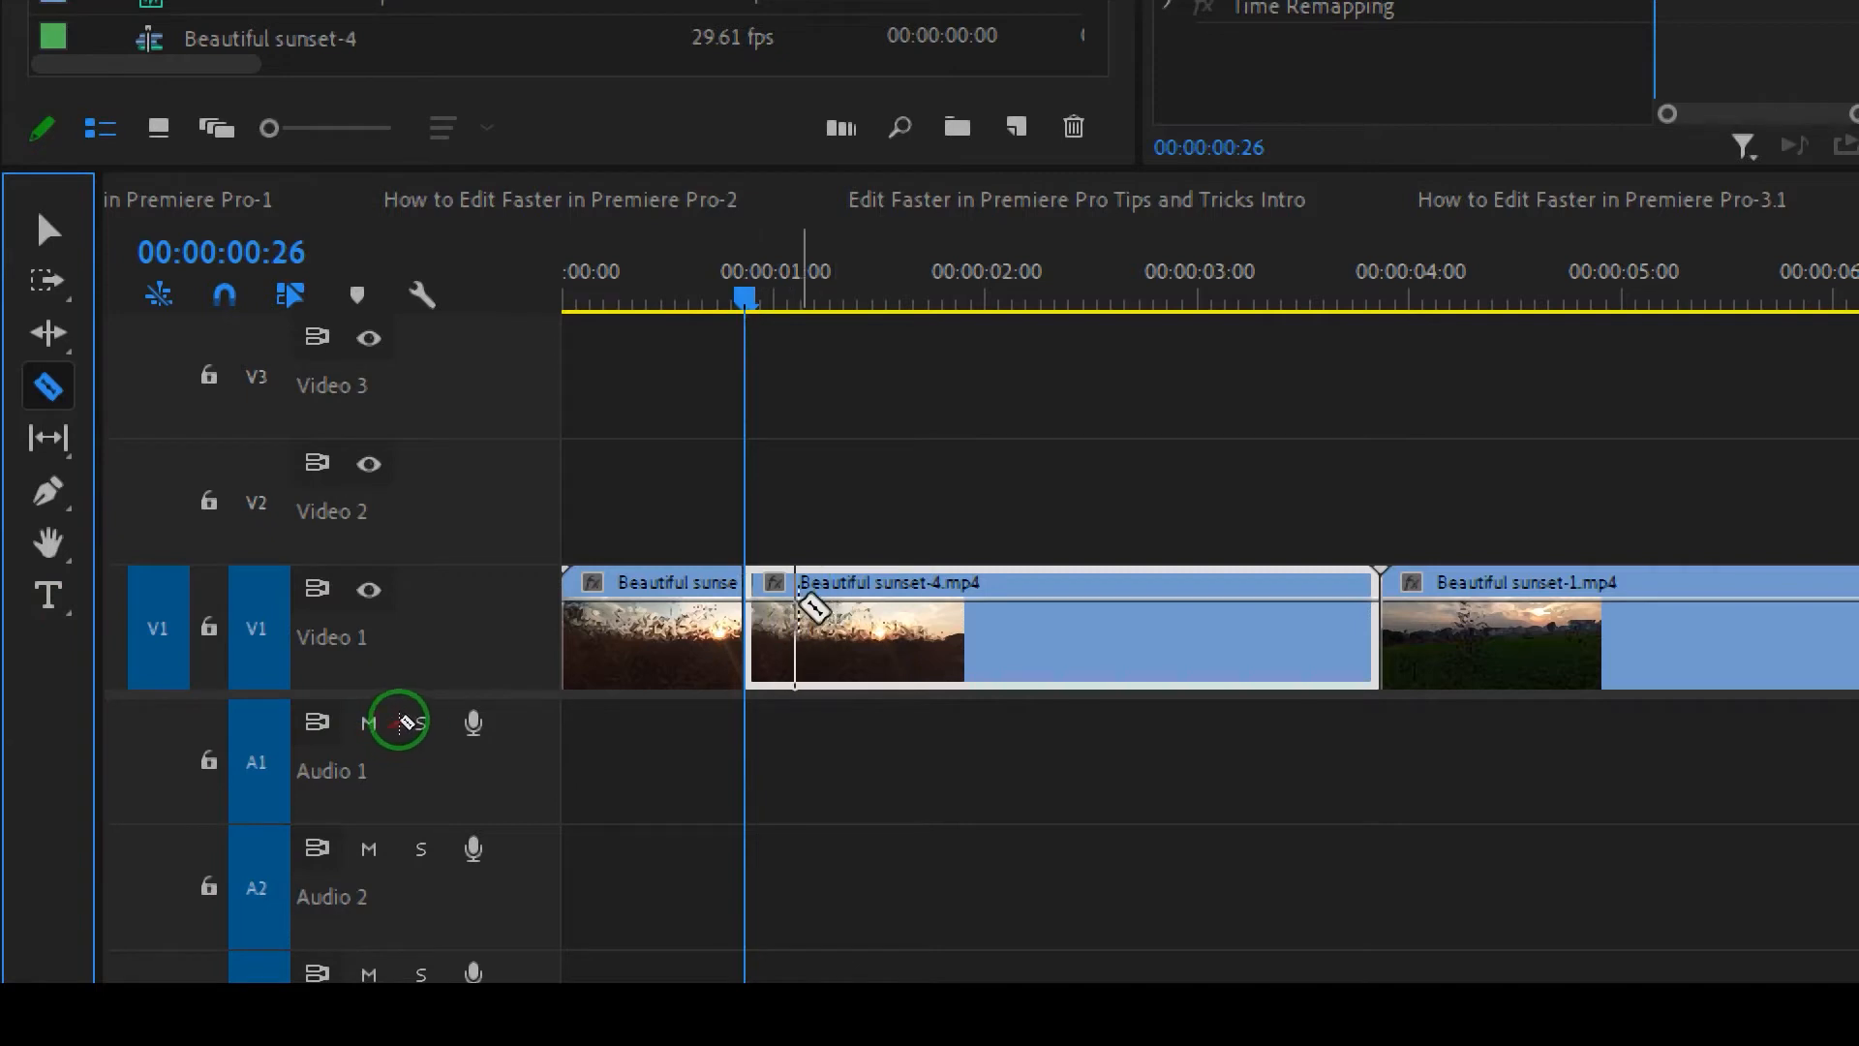
click(48, 332)
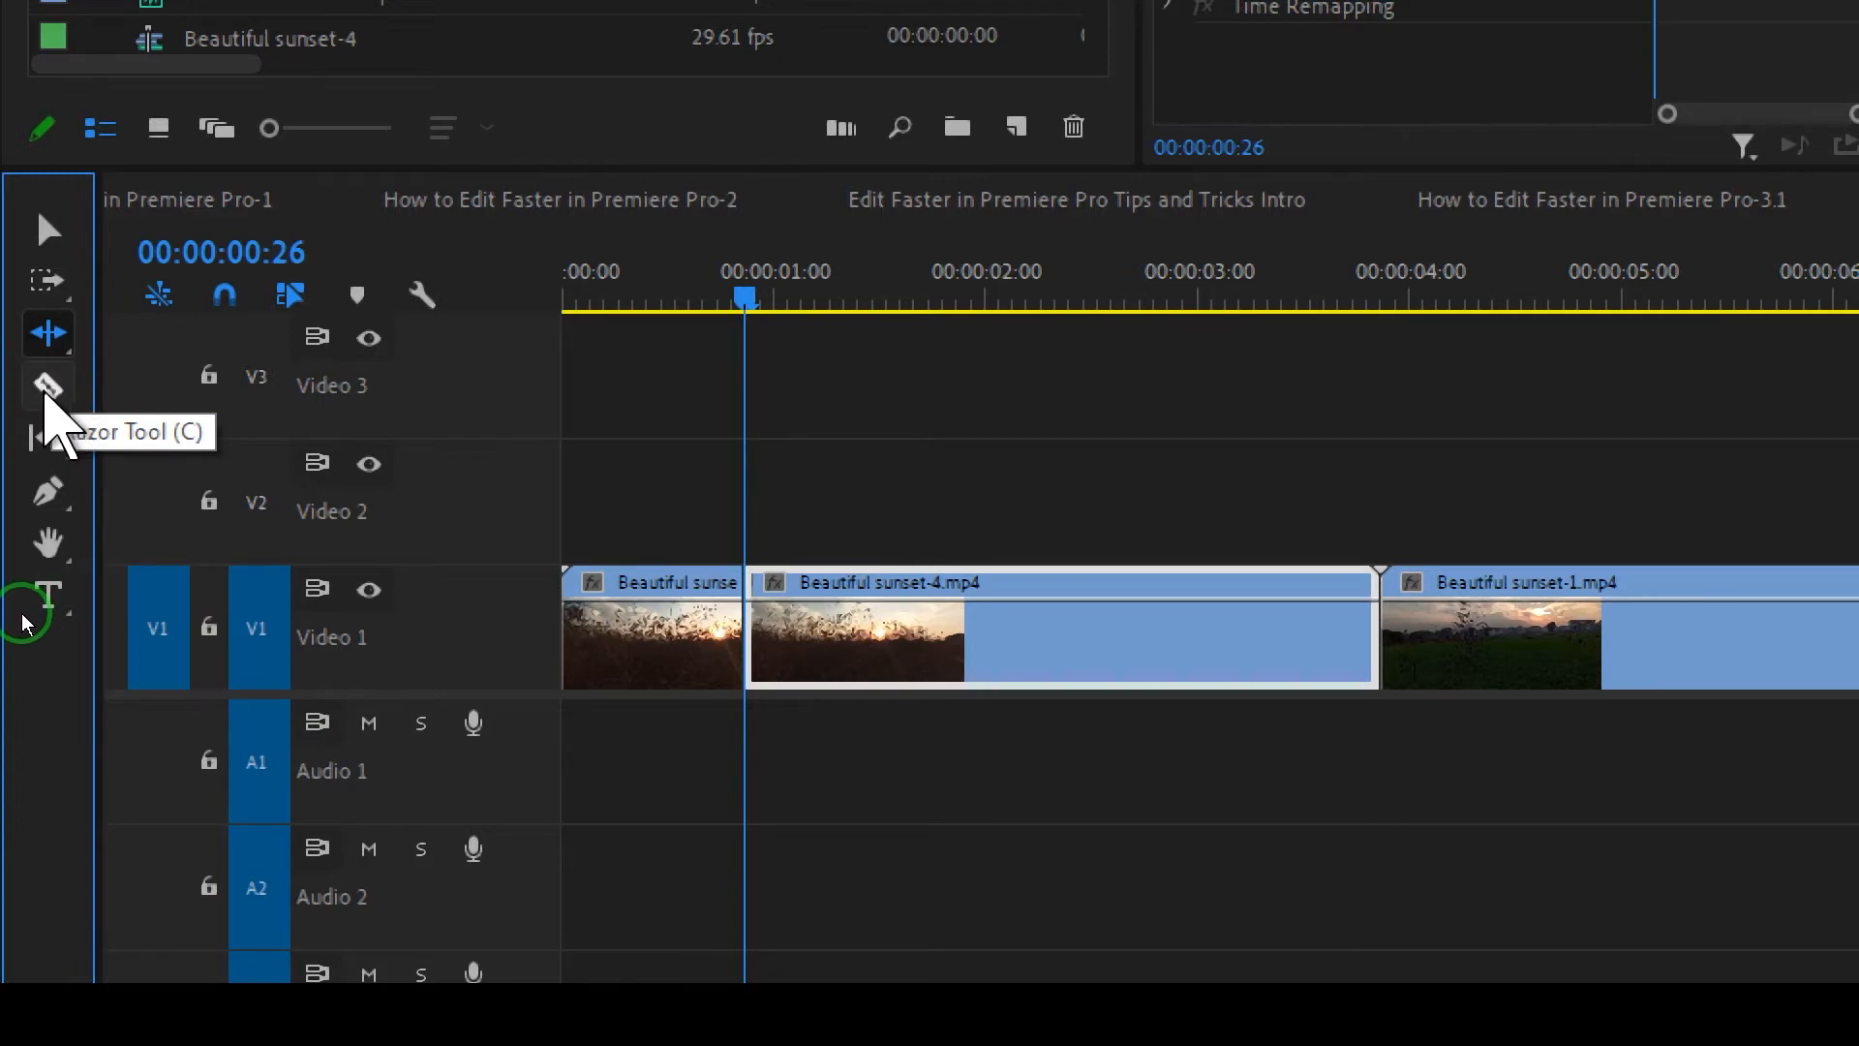
click(47, 388)
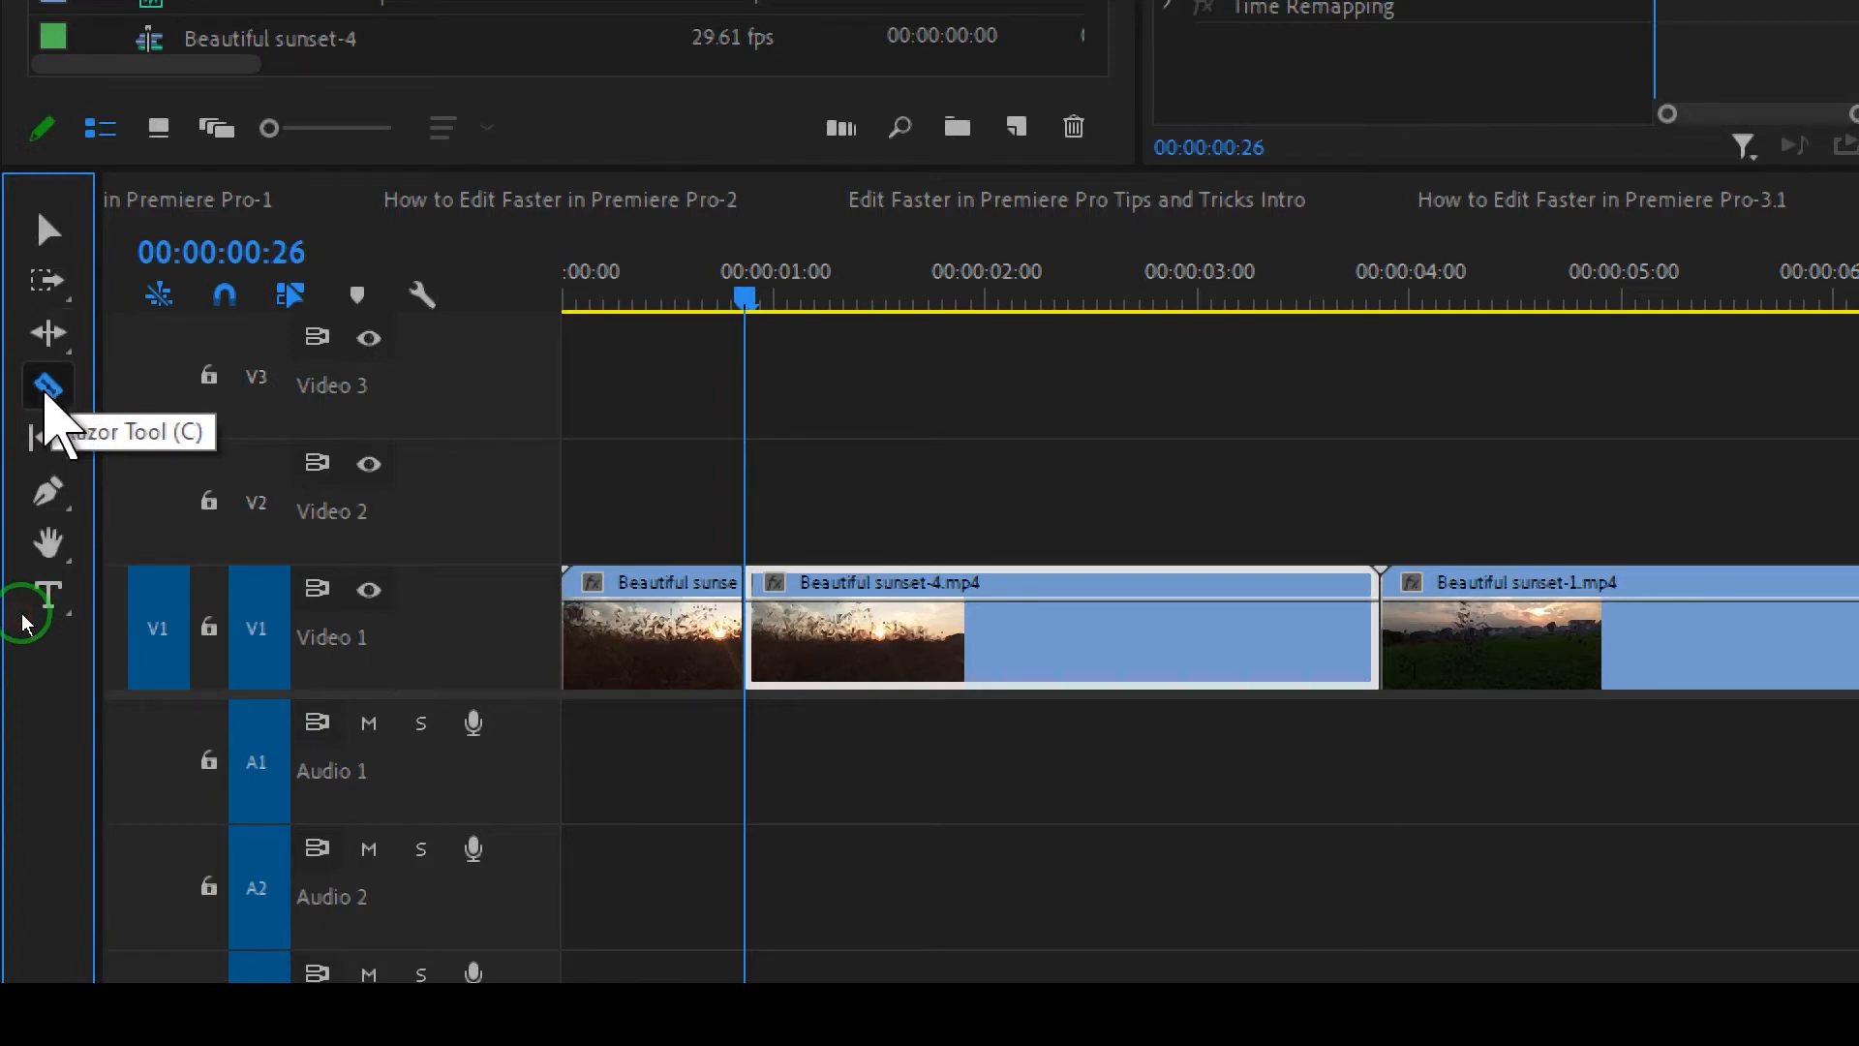
click(56, 339)
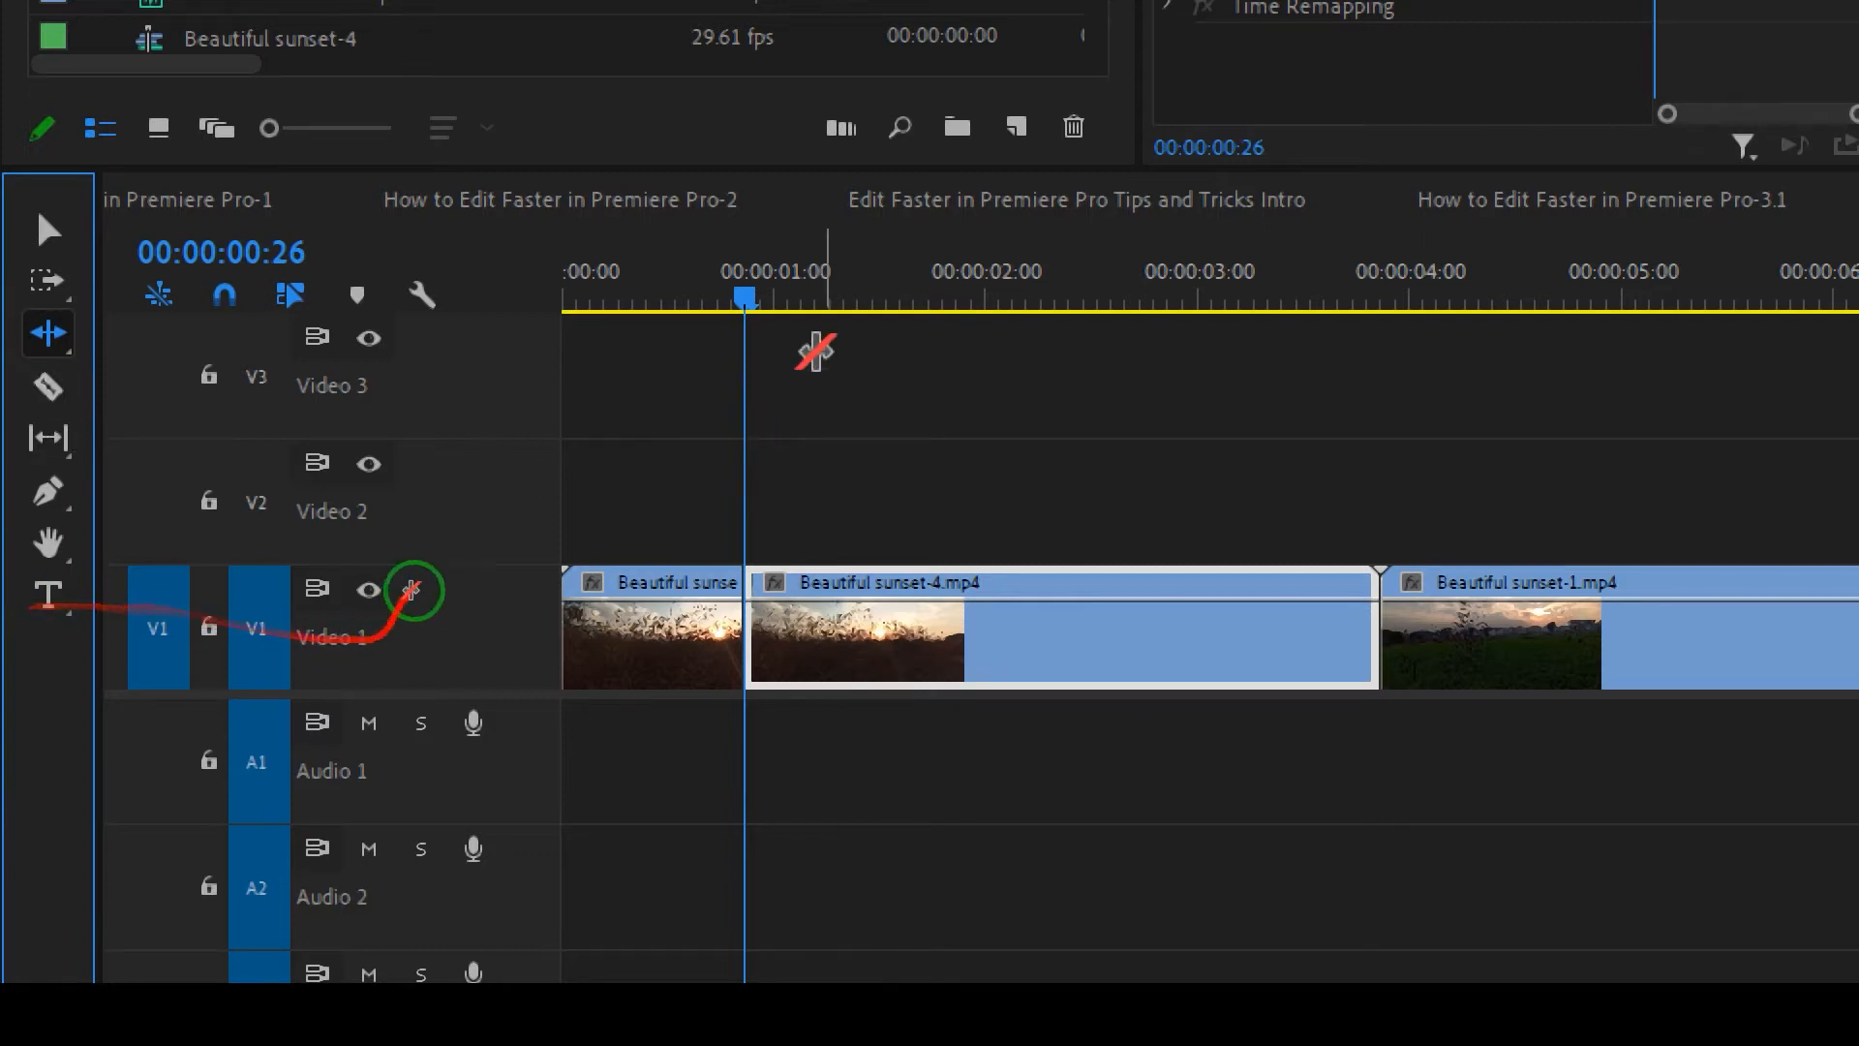
Add edits to the Beautiful sunset-4.mp4 clip on Video 1 at 00:00:01:22 and 00:00:02:09
click(928, 300)
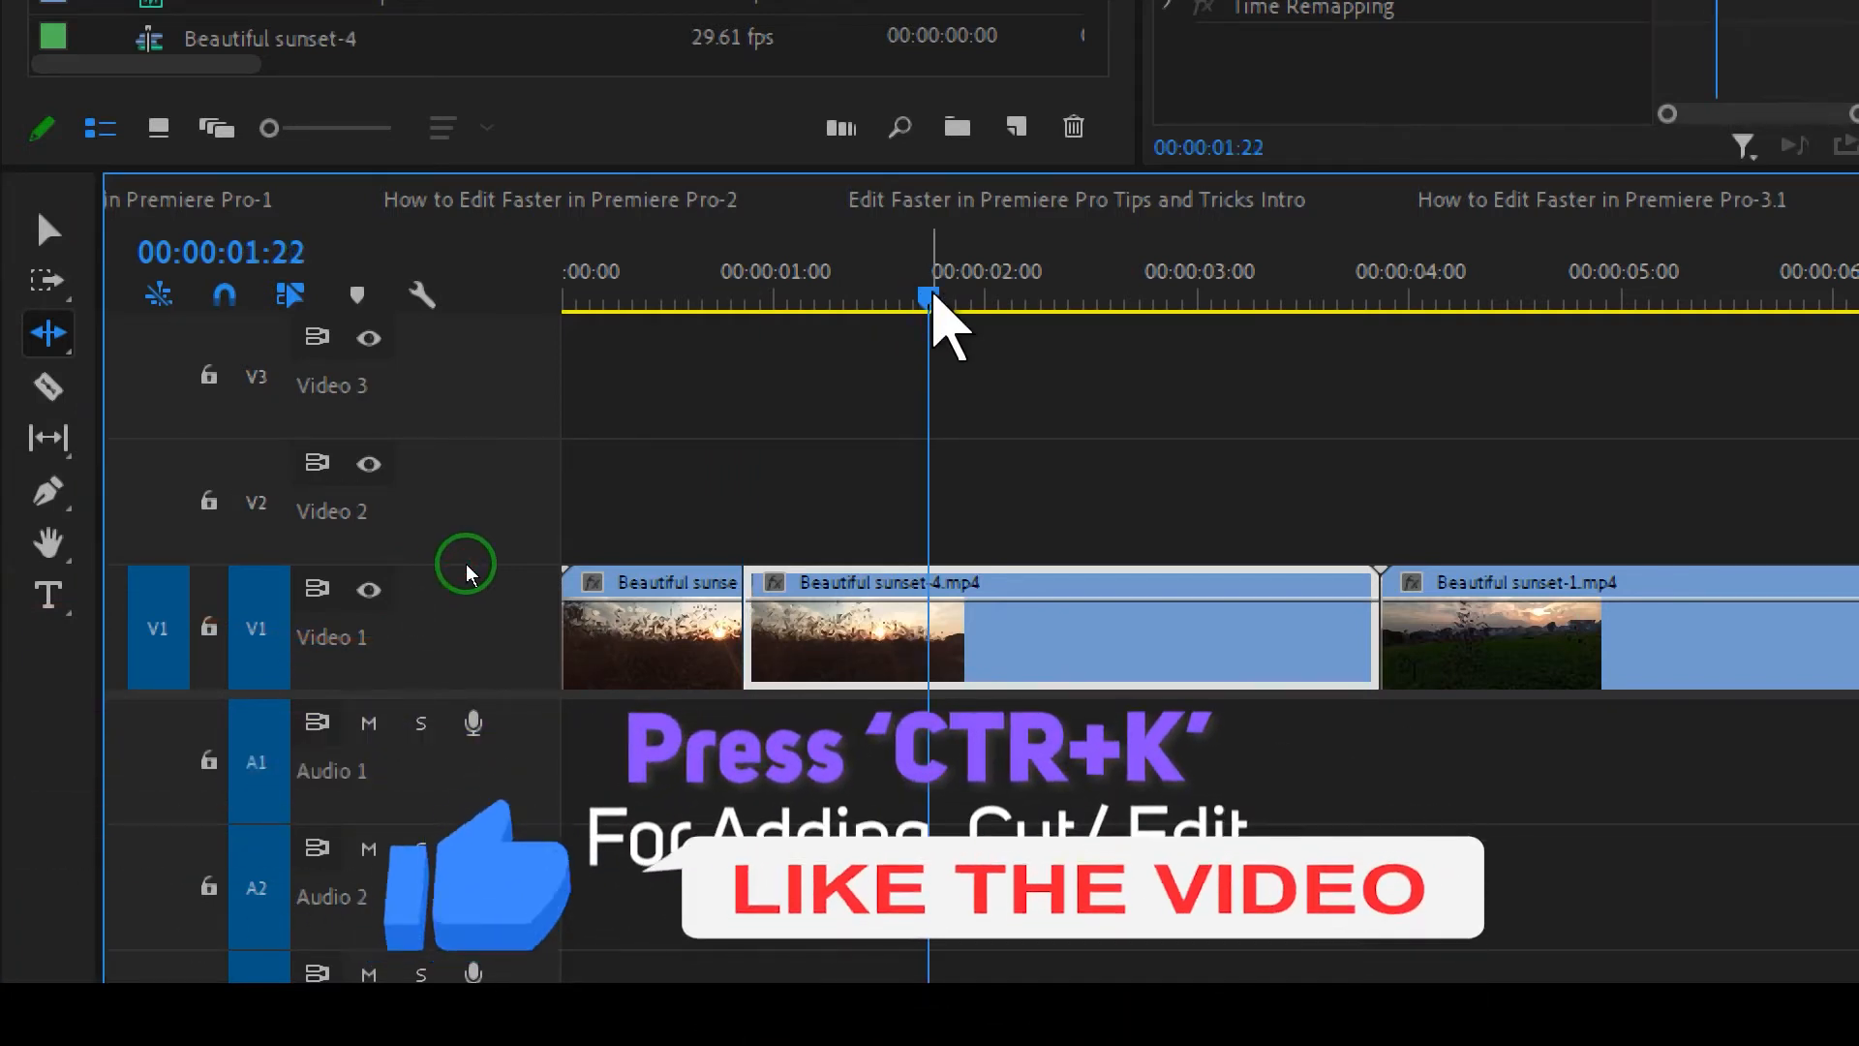
key(ctrl+k)
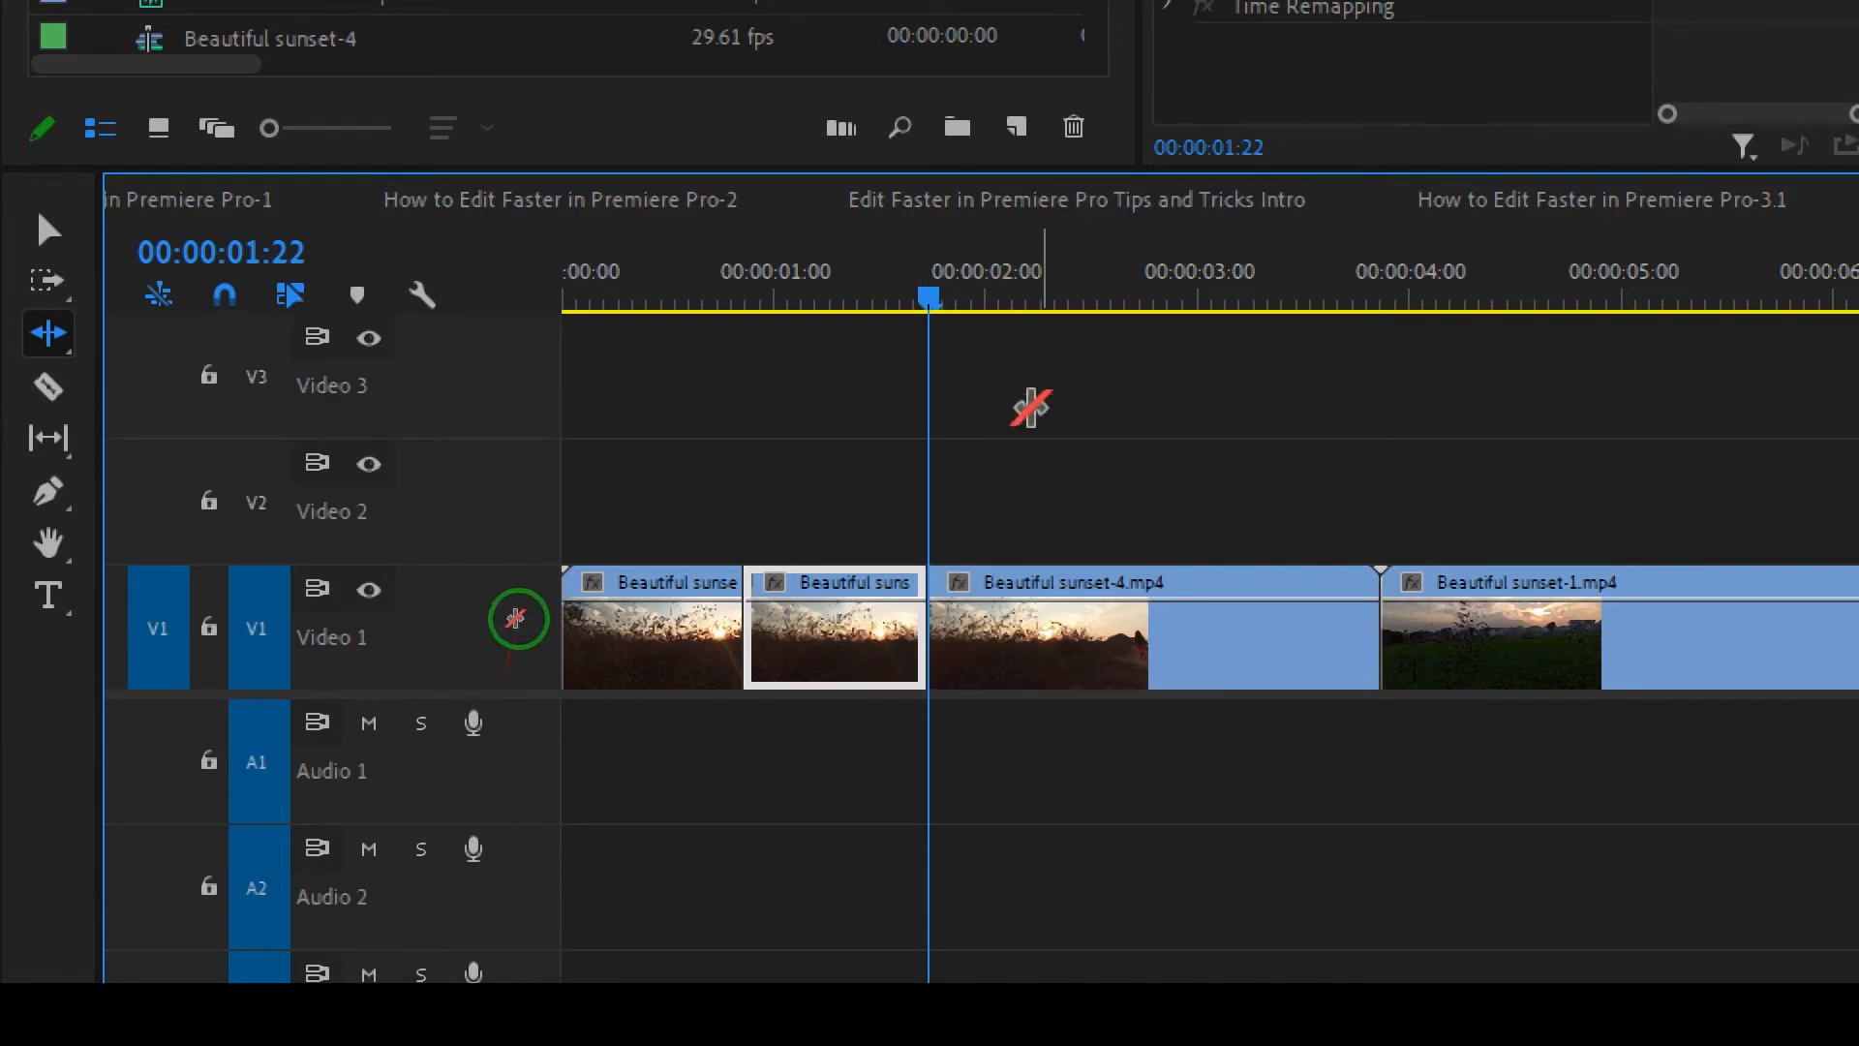
click(1049, 283)
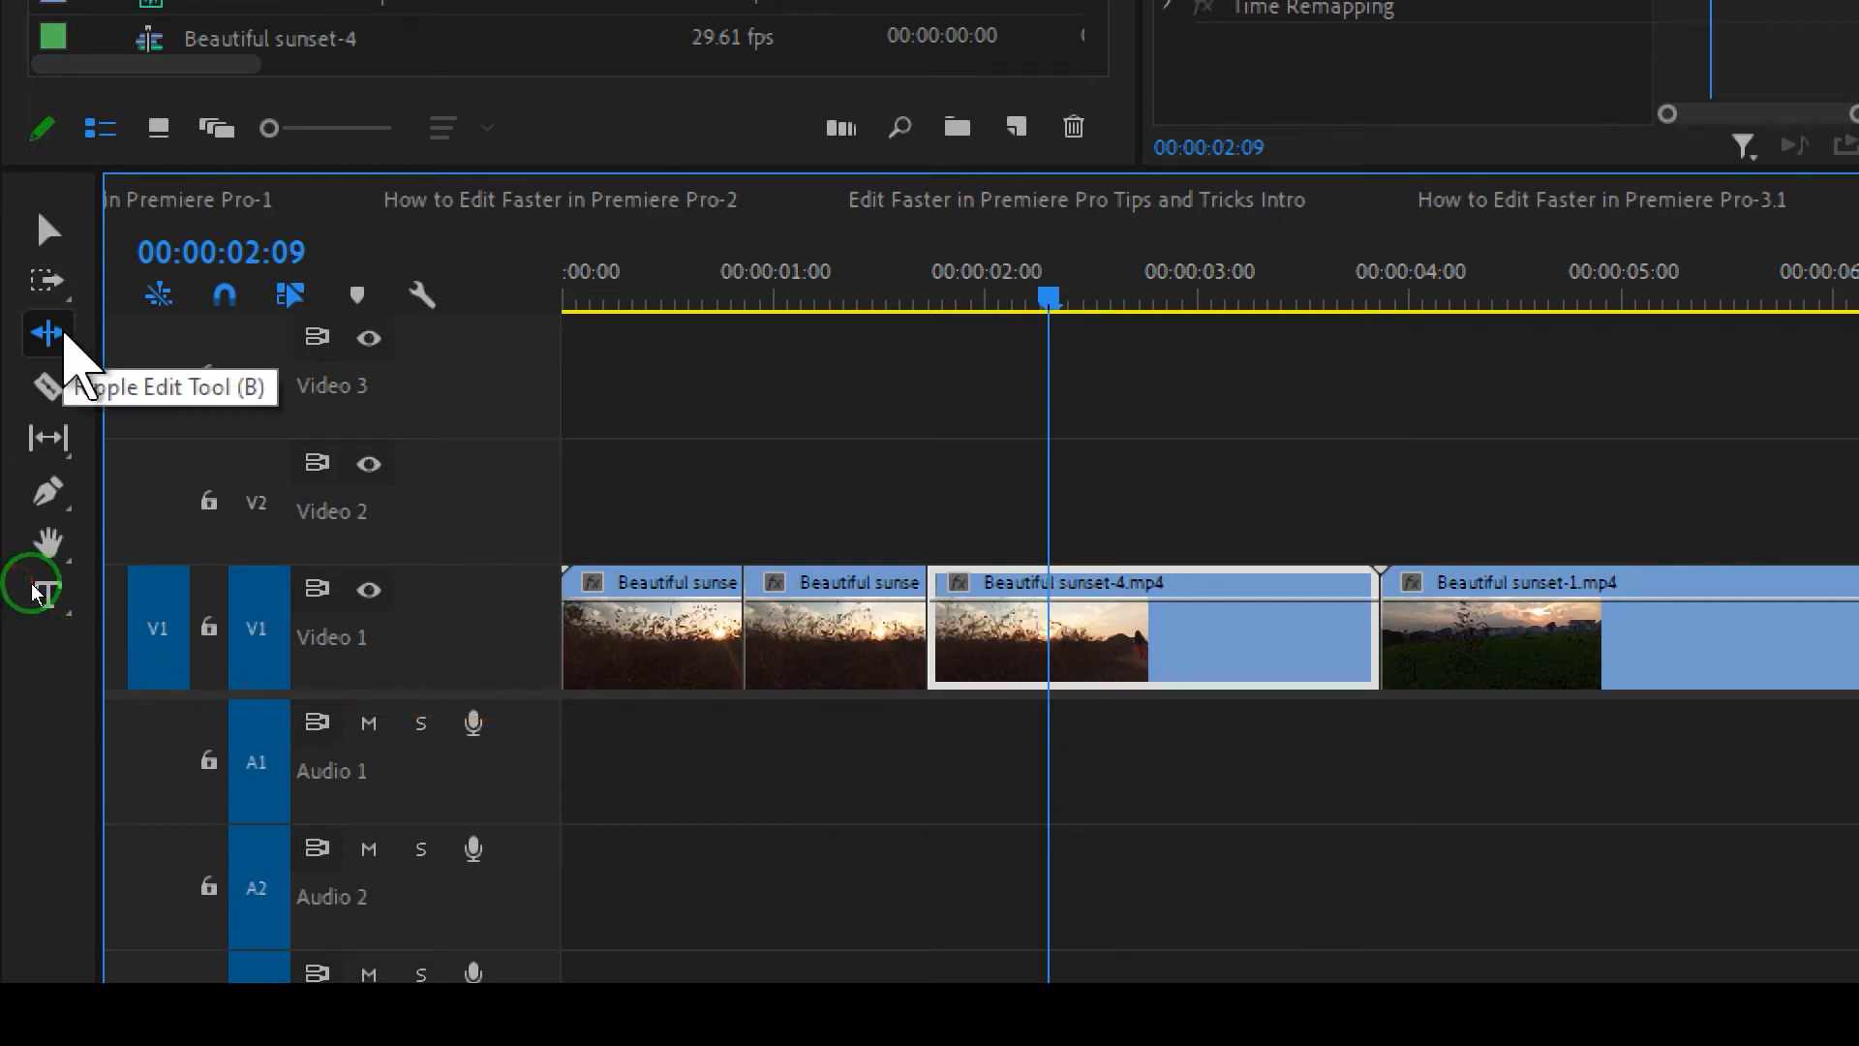
click(49, 230)
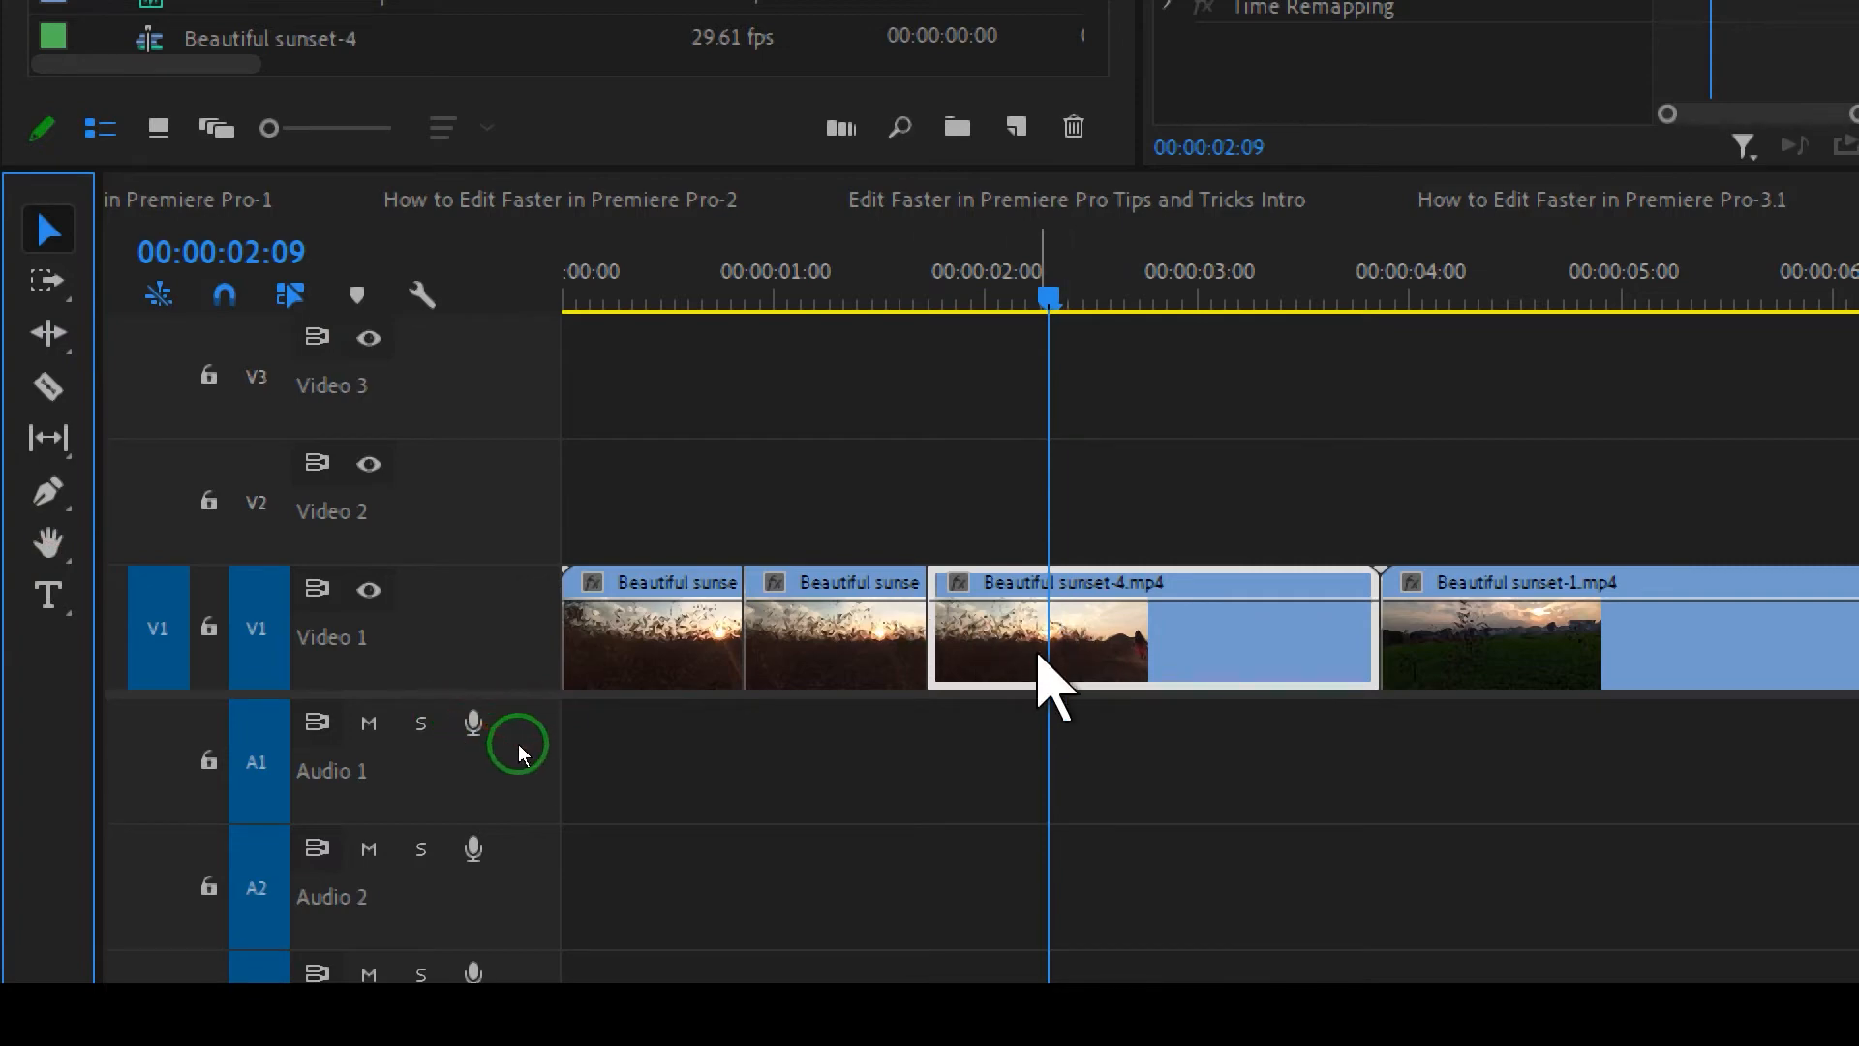
key(ctrl+k)
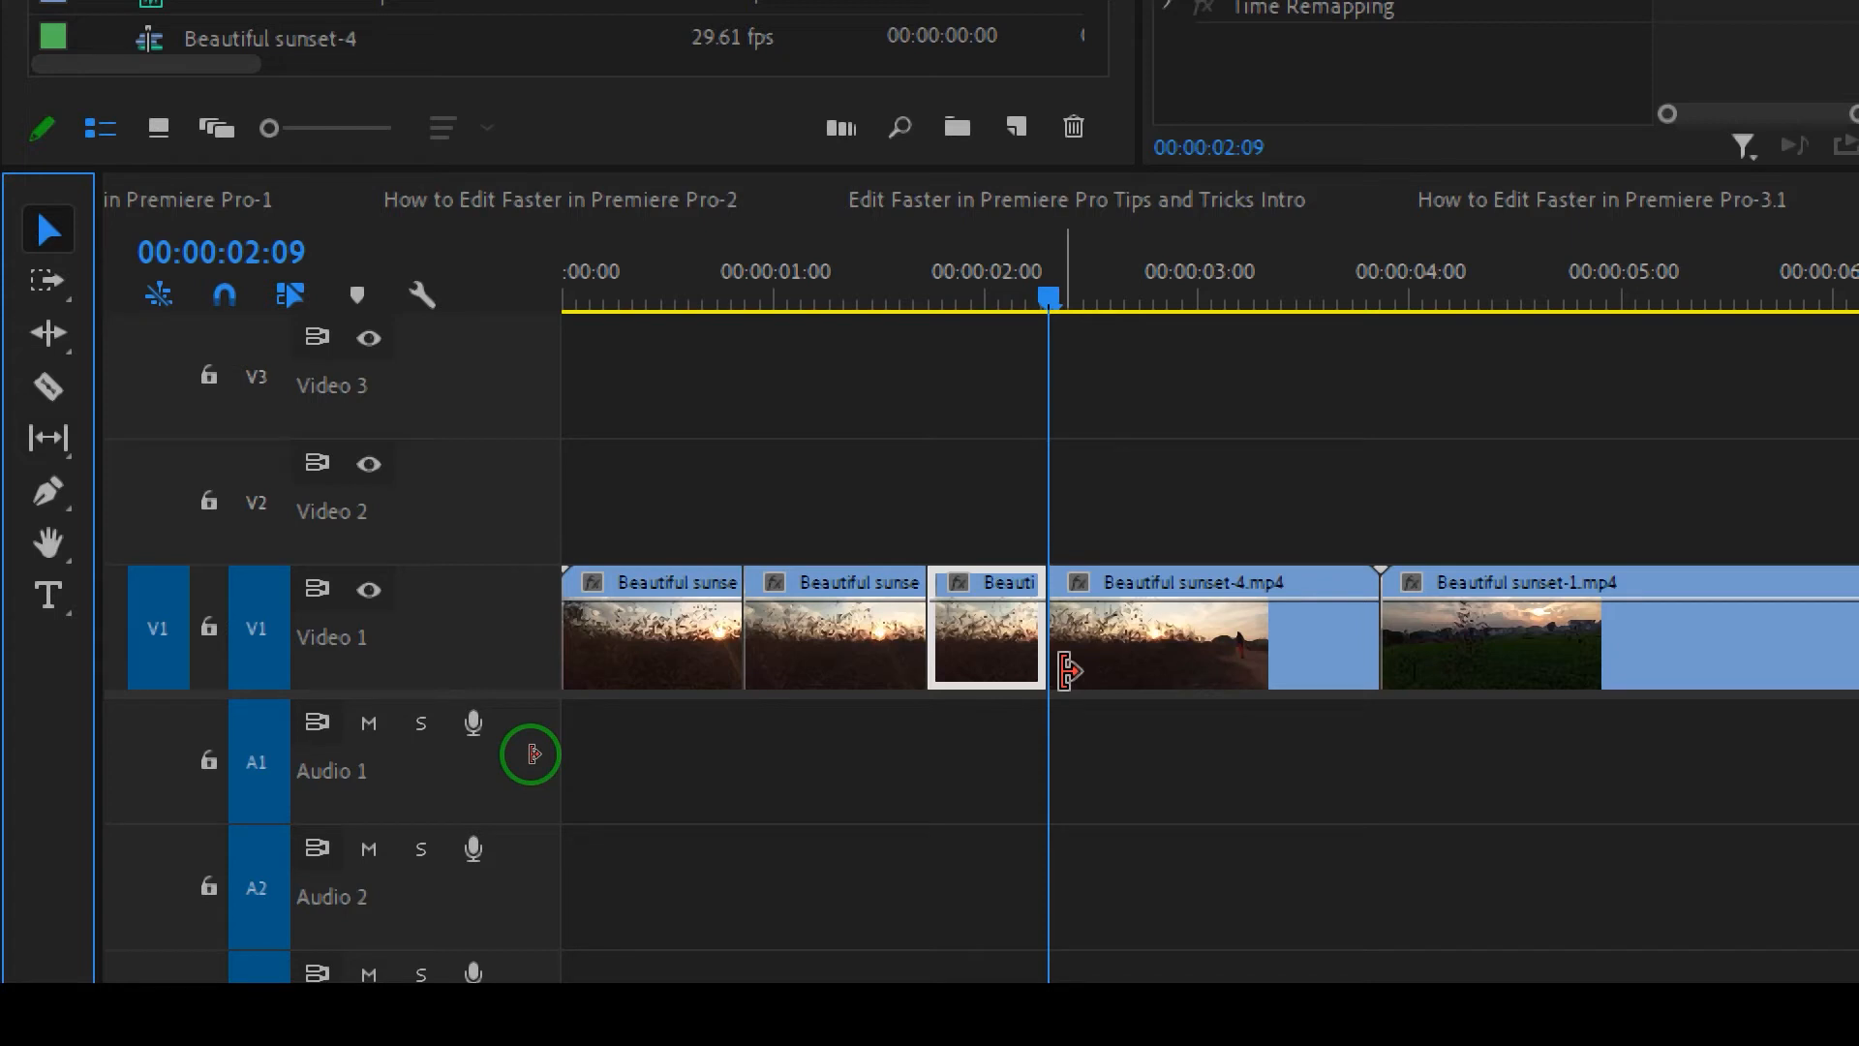
Split Beautiful sunset-4.mp4 at 00:00:02:28 and ripple-trim about half a second off the start of its last piece
drag(1157, 303, 1185, 303)
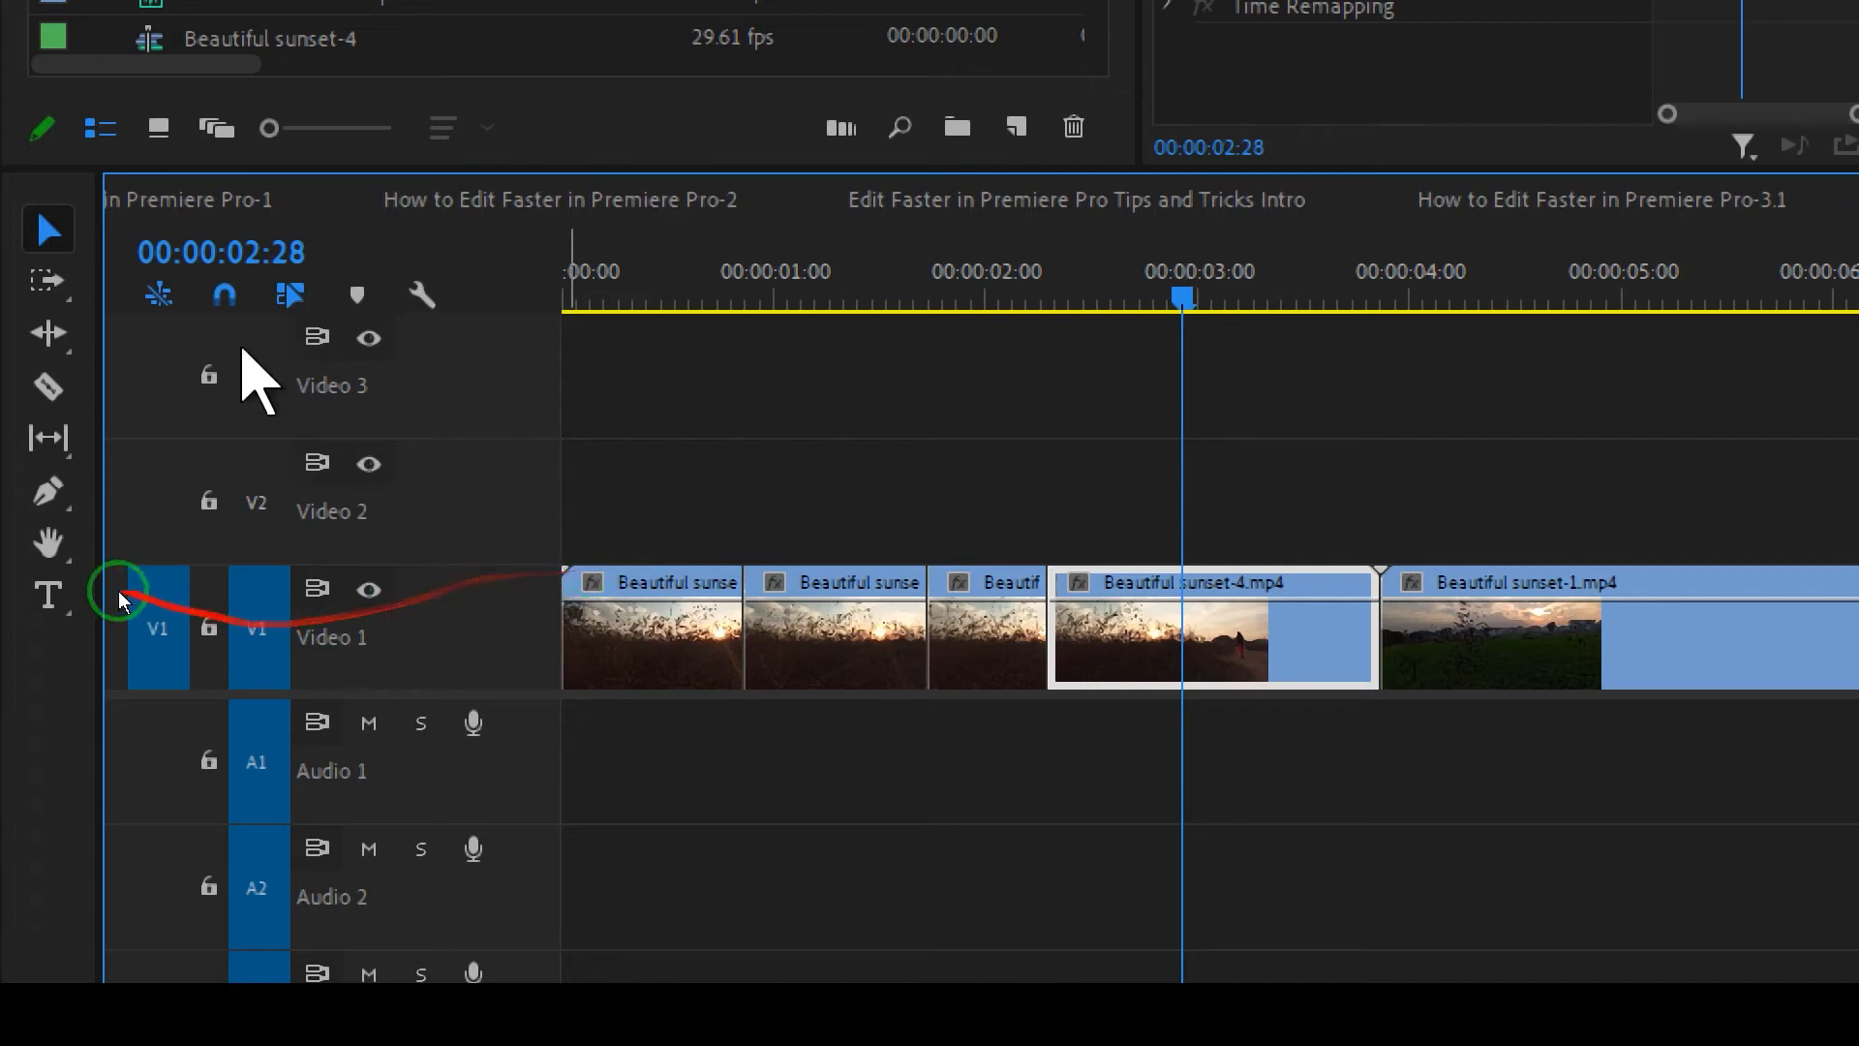
click(44, 281)
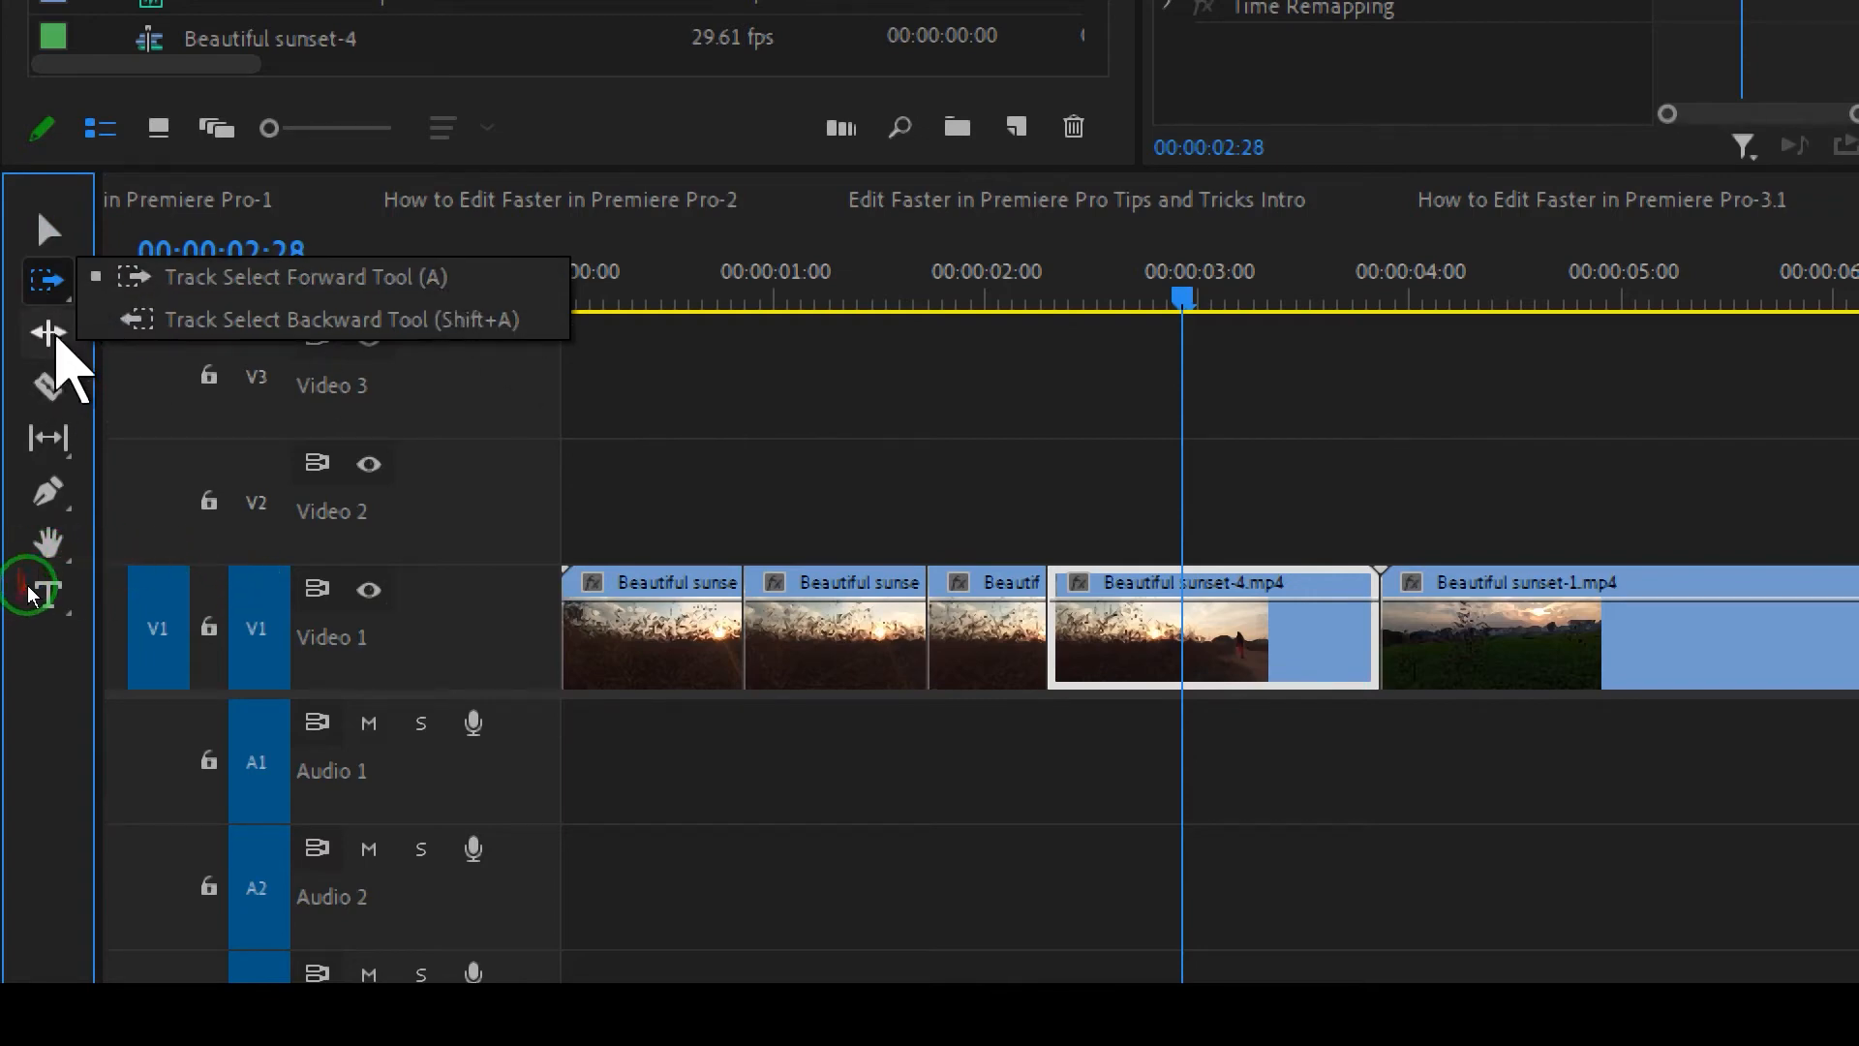
click(49, 332)
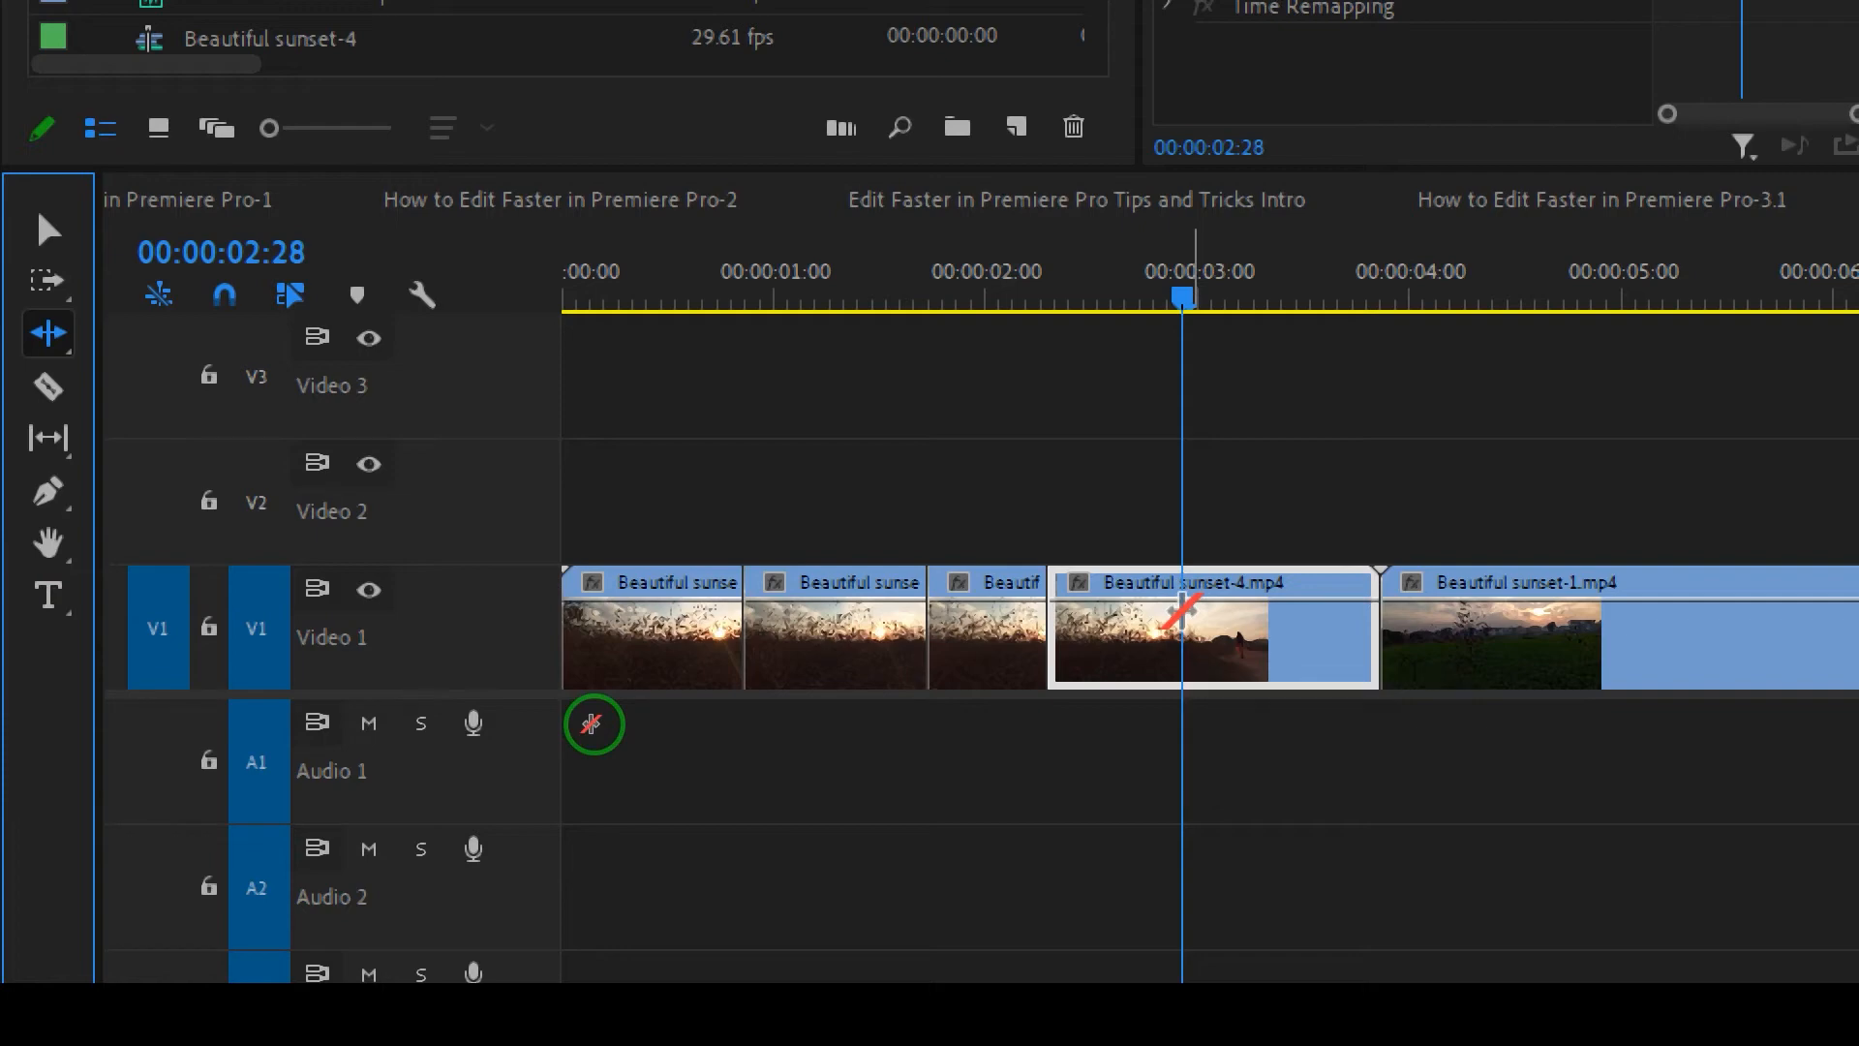
ctrl+click(1182, 610)
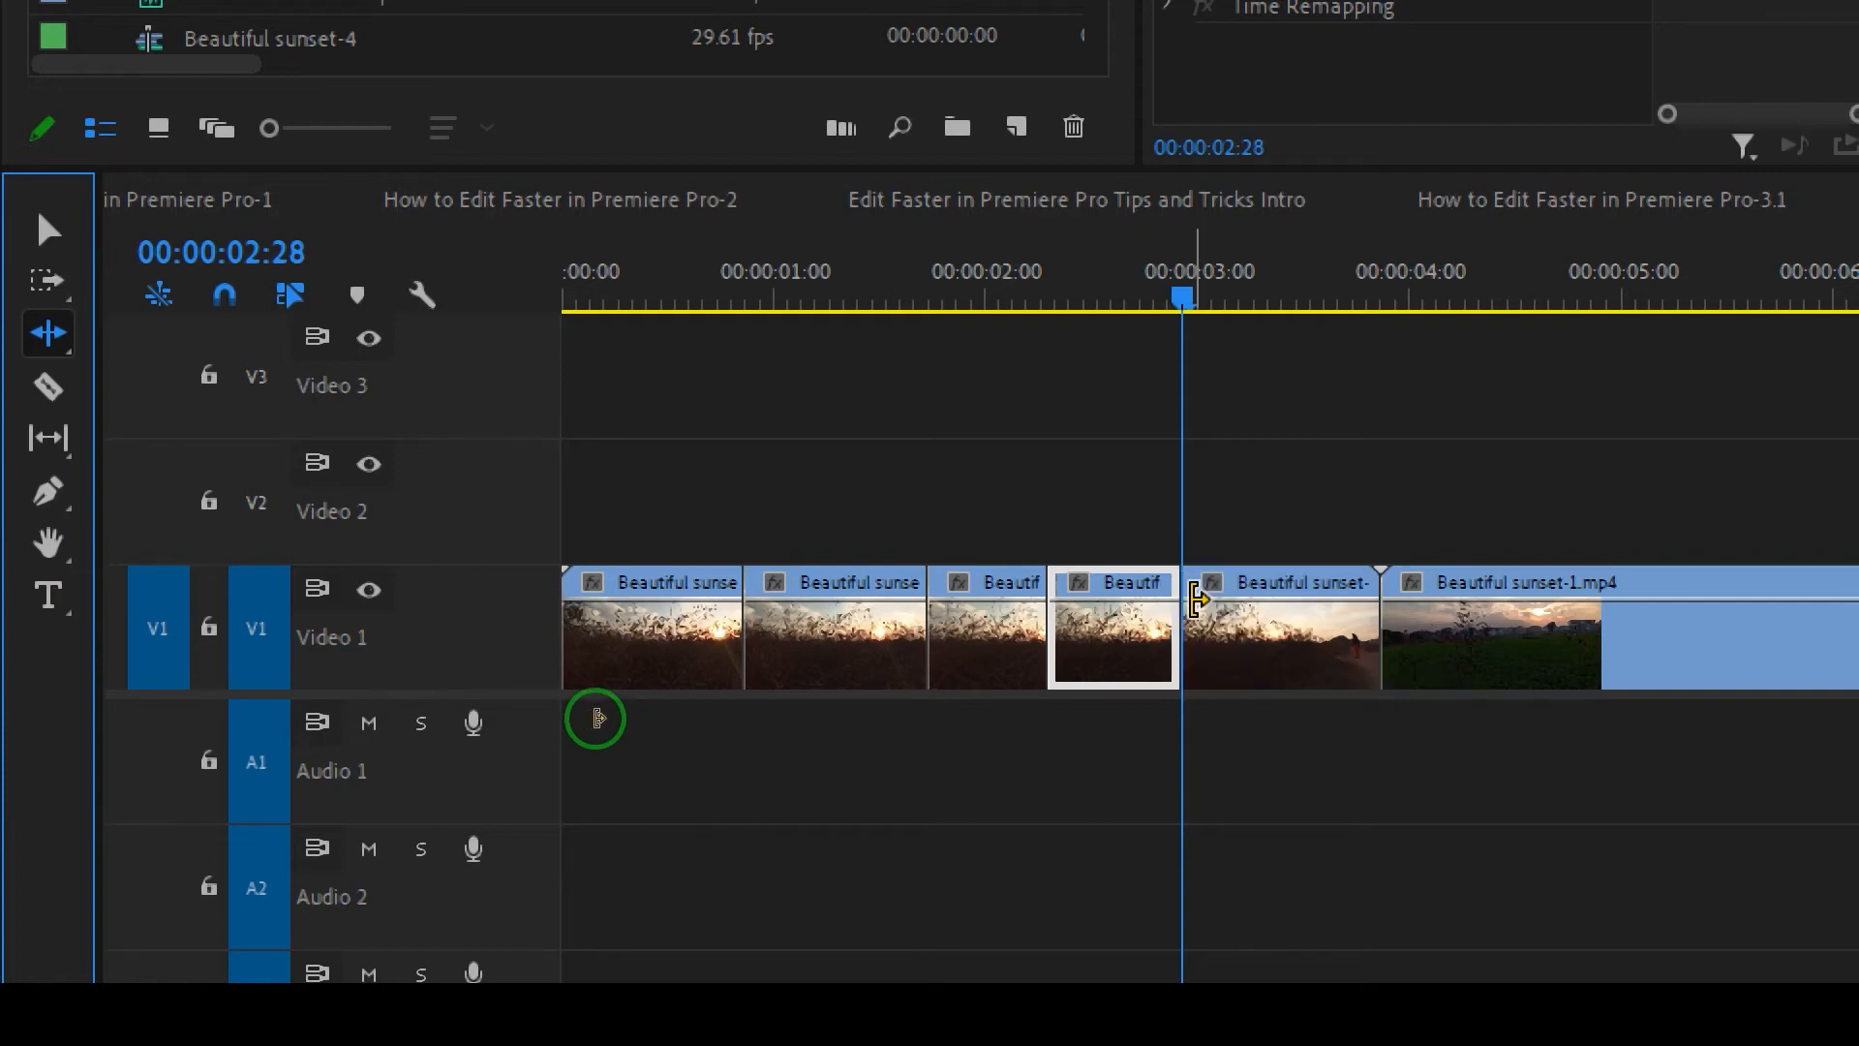
ctrl+click(1296, 634)
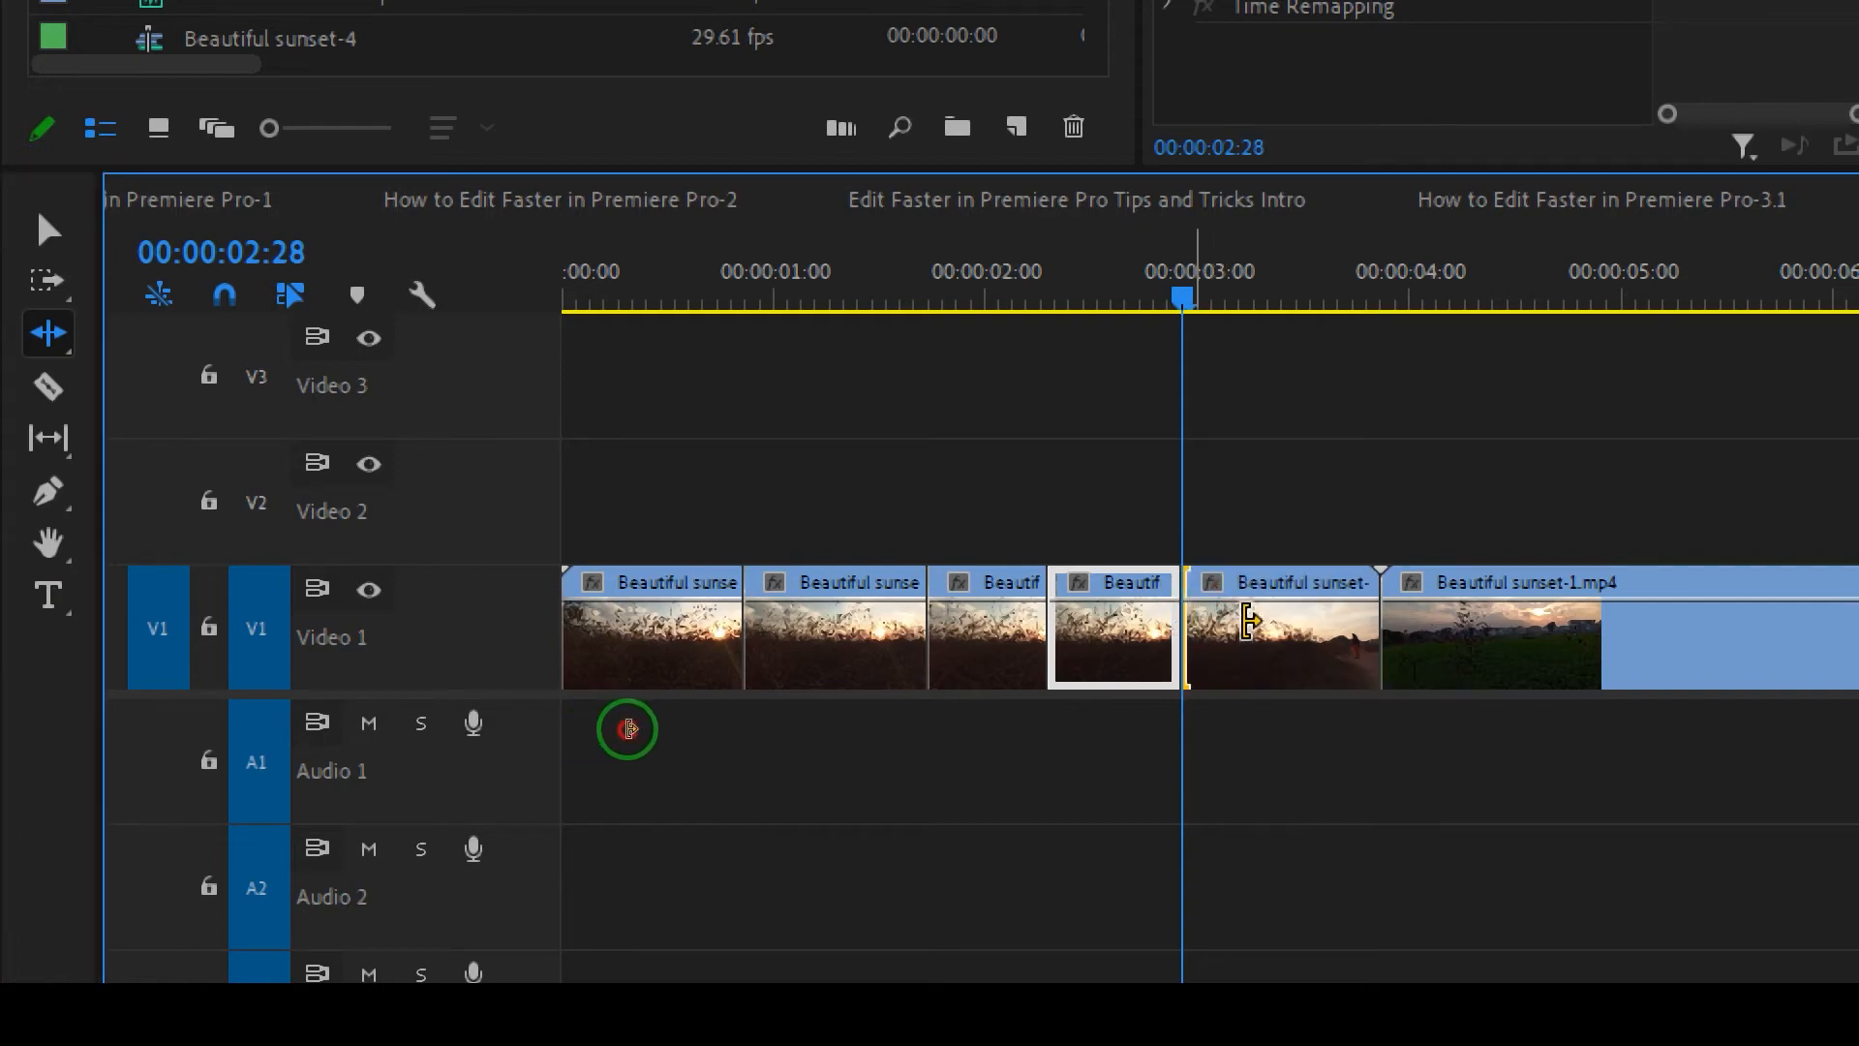
drag(1303, 635, 1306, 635)
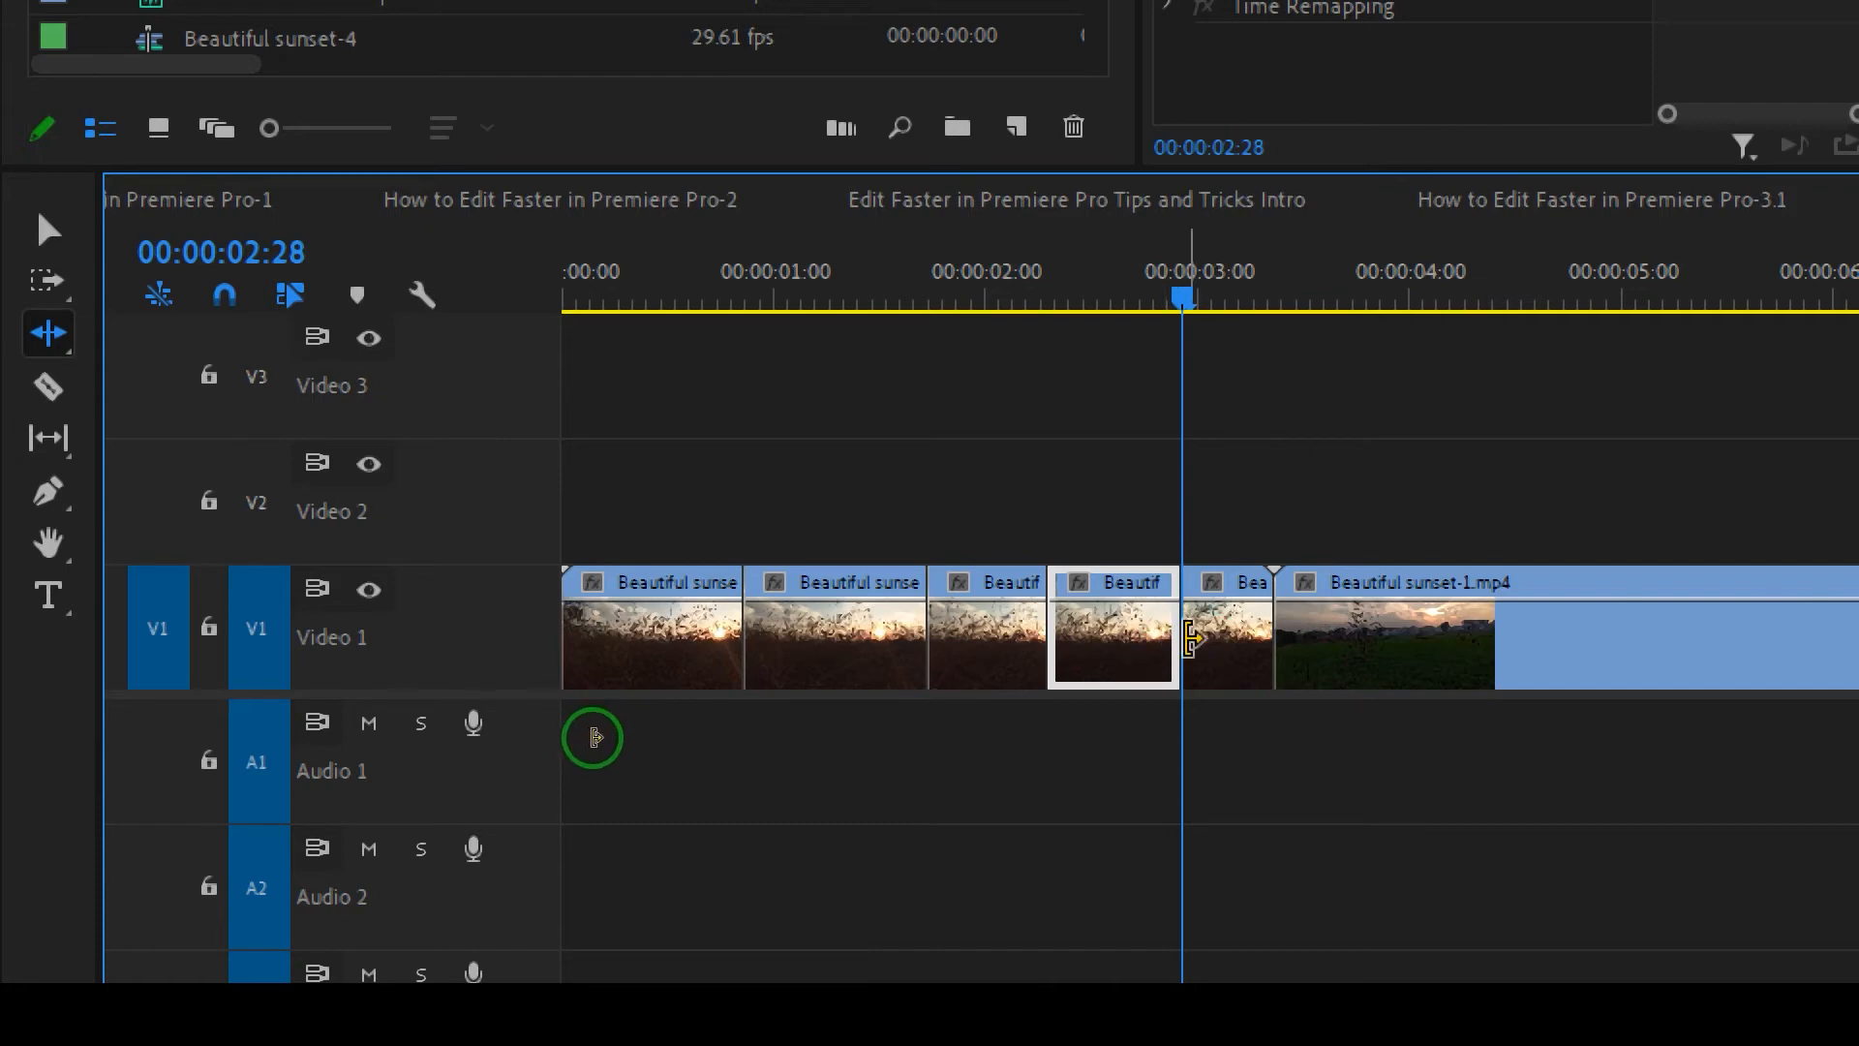
Ripple-trim about five frames off the start of the last Beautiful sunset-4.mp4 piece, and split Beautiful sunset-1.mp4 at 00:00:03:15
drag(1191, 639, 1226, 640)
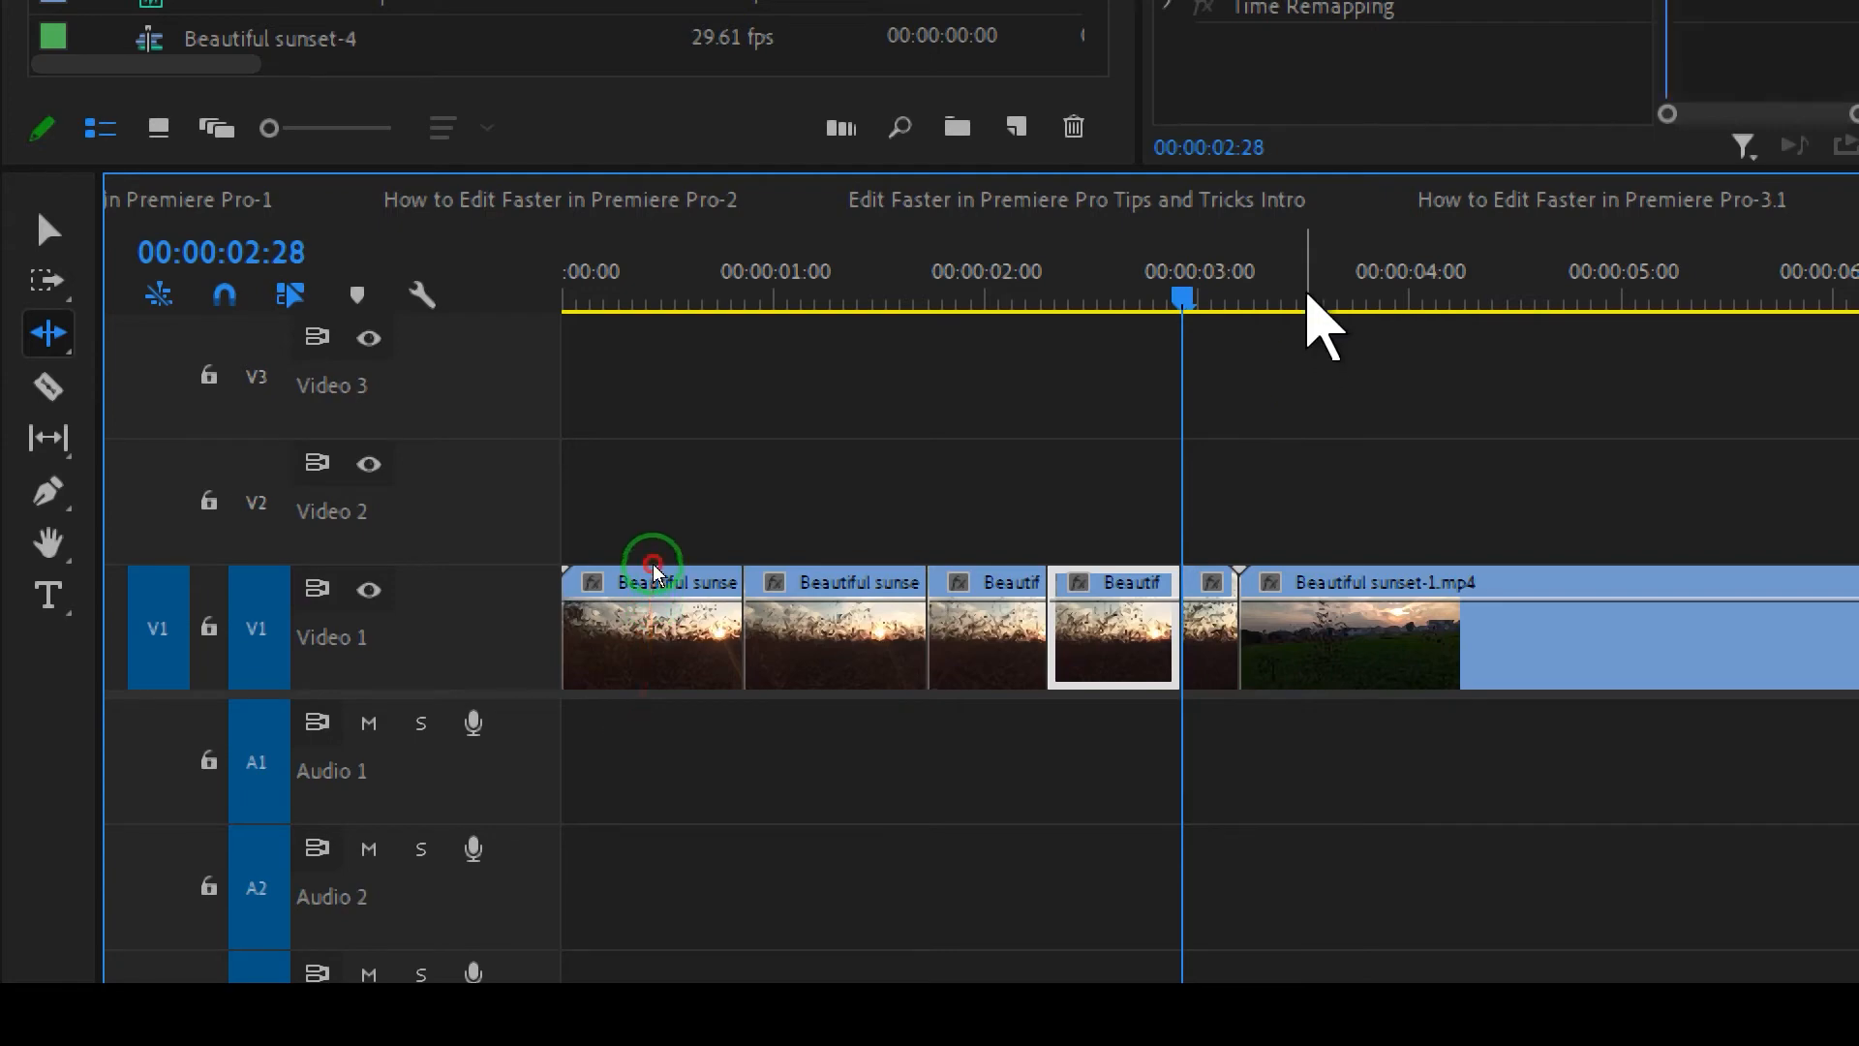
click(1307, 293)
key(ctrl+k)
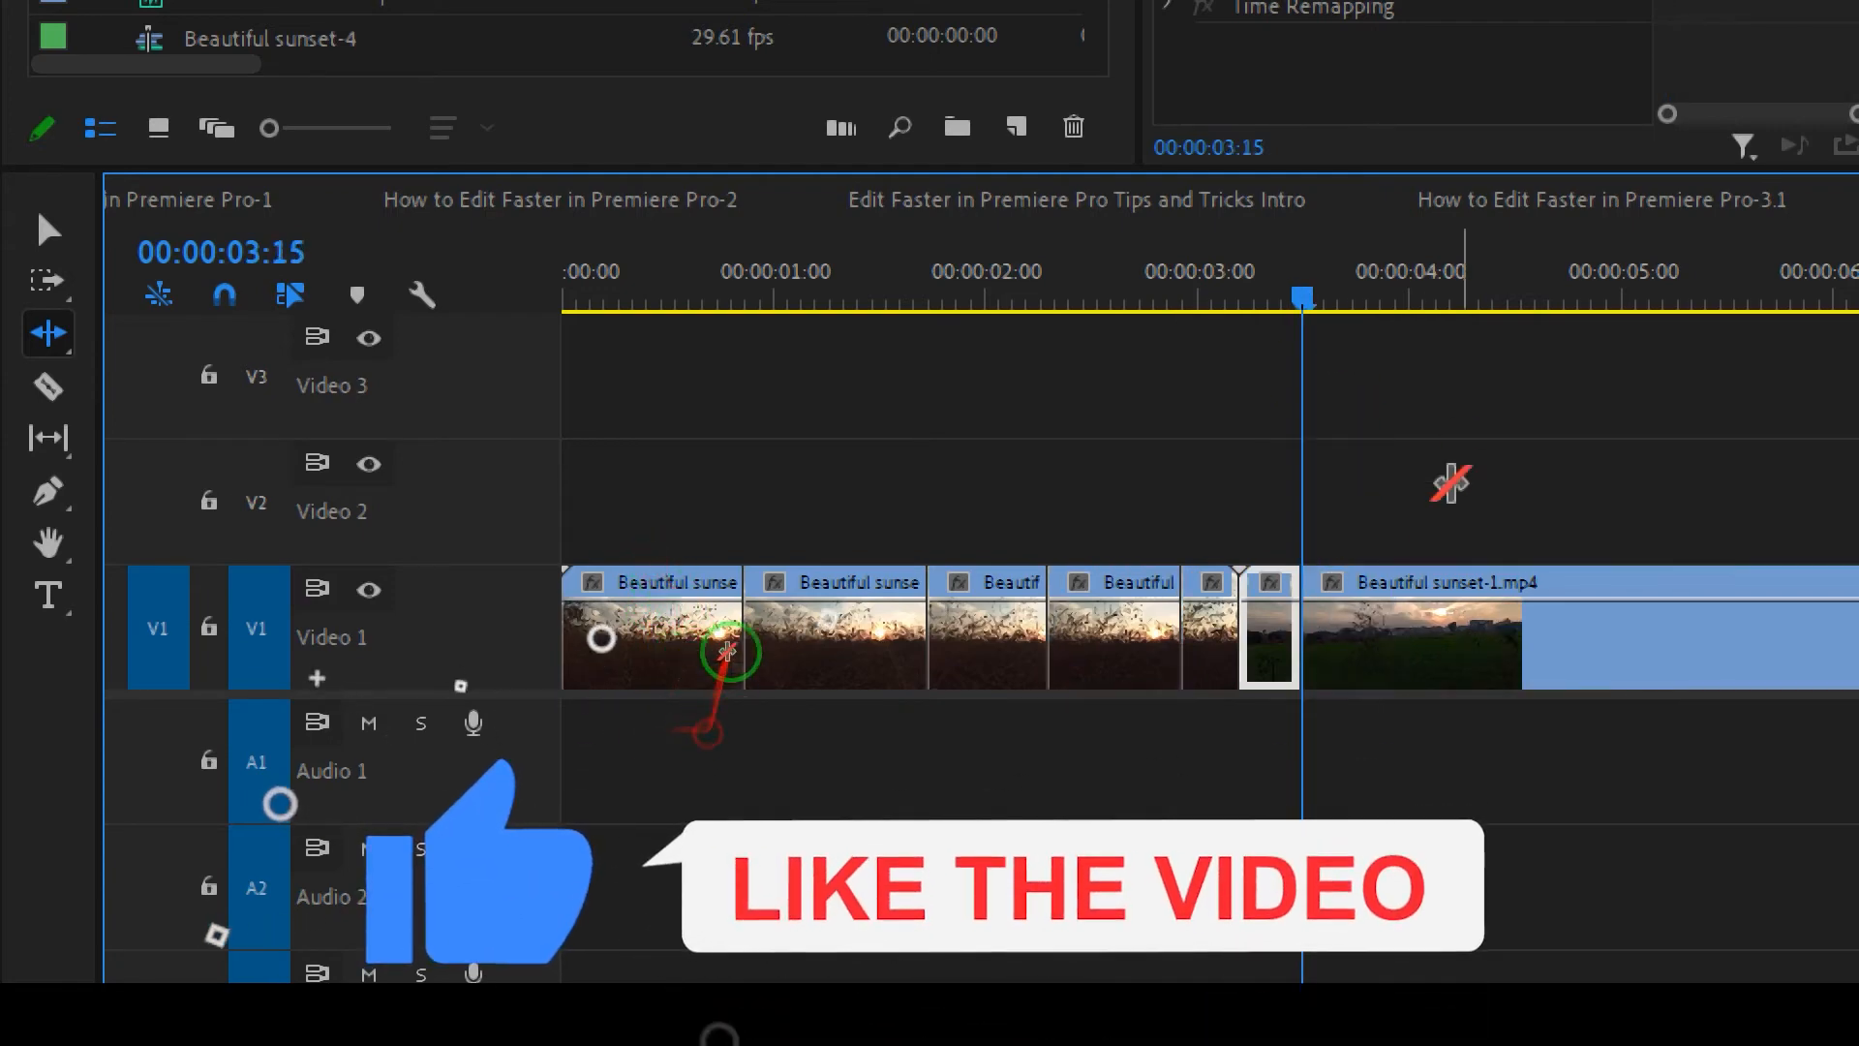
Split Beautiful sunset-1.mp4 at 00:00:04:09 and ripple-trim about half a second off the start of the piece after the cut
click(1476, 295)
key(ctrl+k)
drag(1476, 634, 1576, 630)
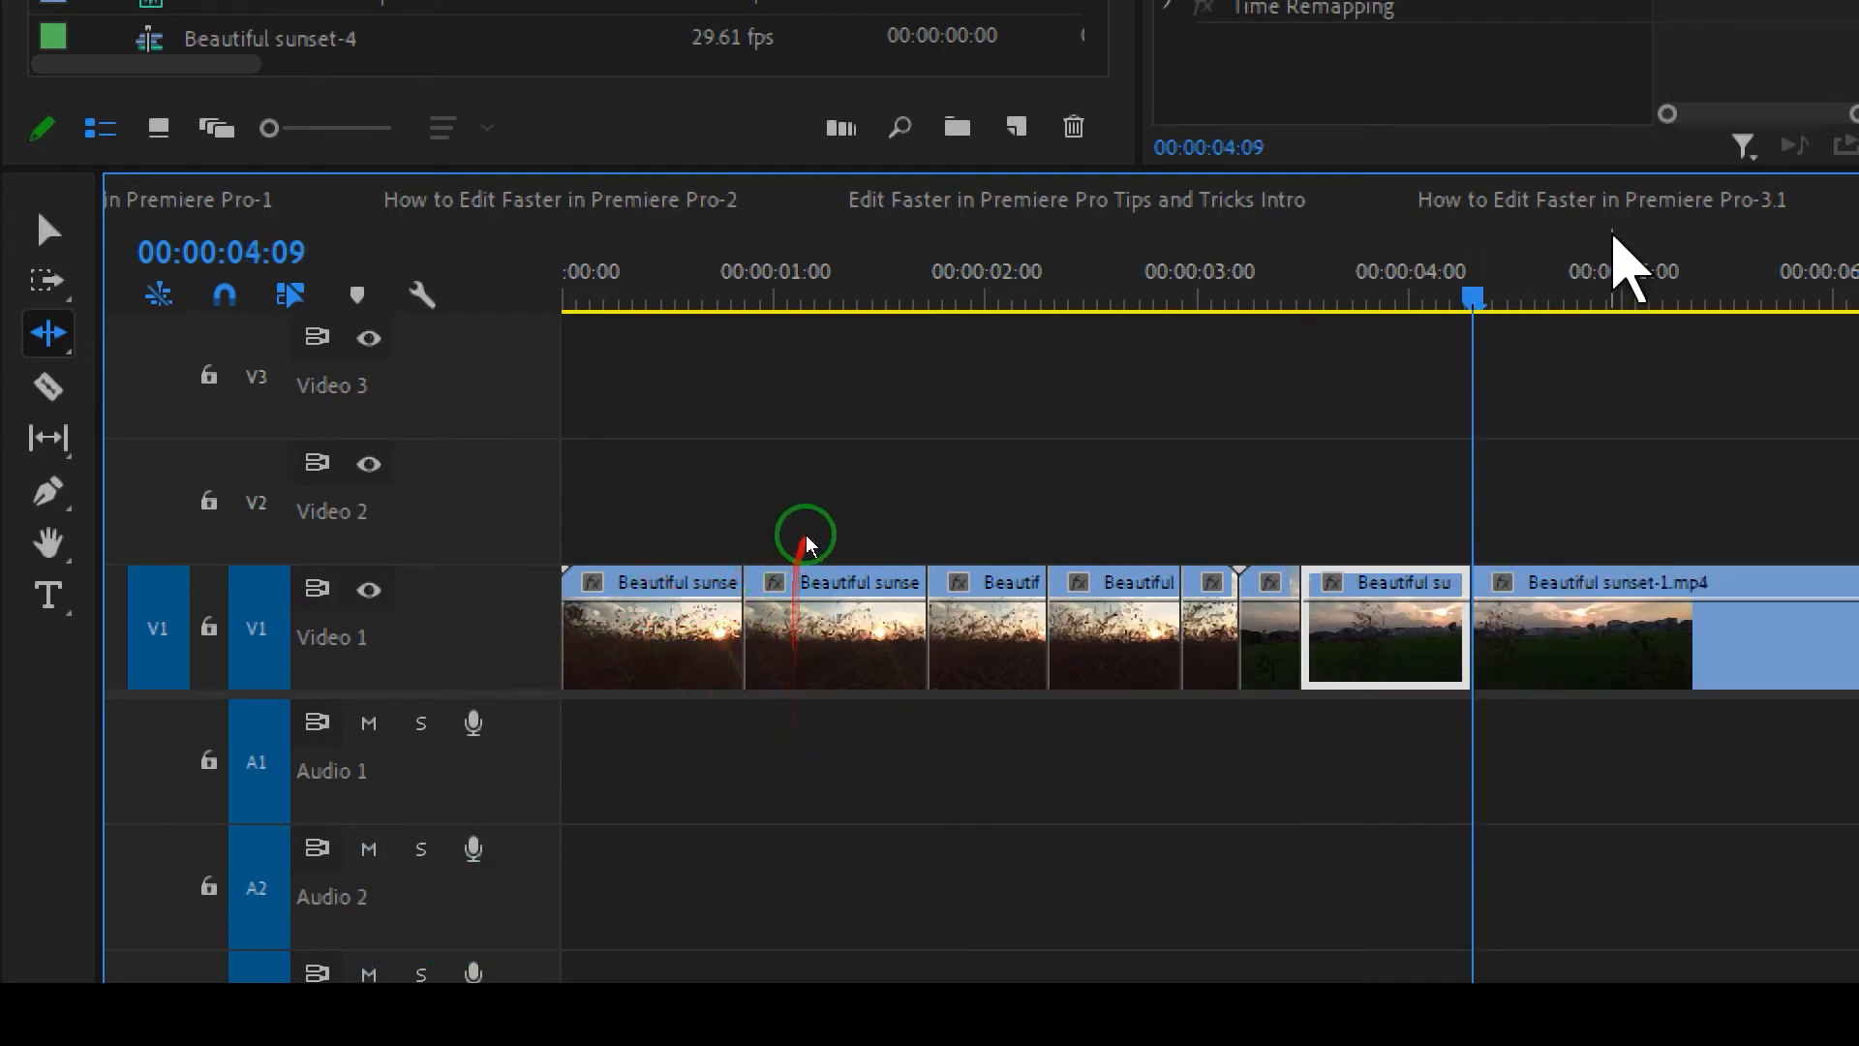
Split Beautiful sunset-1.mp4 at 00:00:05:04 and ripple-trim about 0.3 seconds off the end of the piece before the cut
click(1652, 286)
key(ctrl+k)
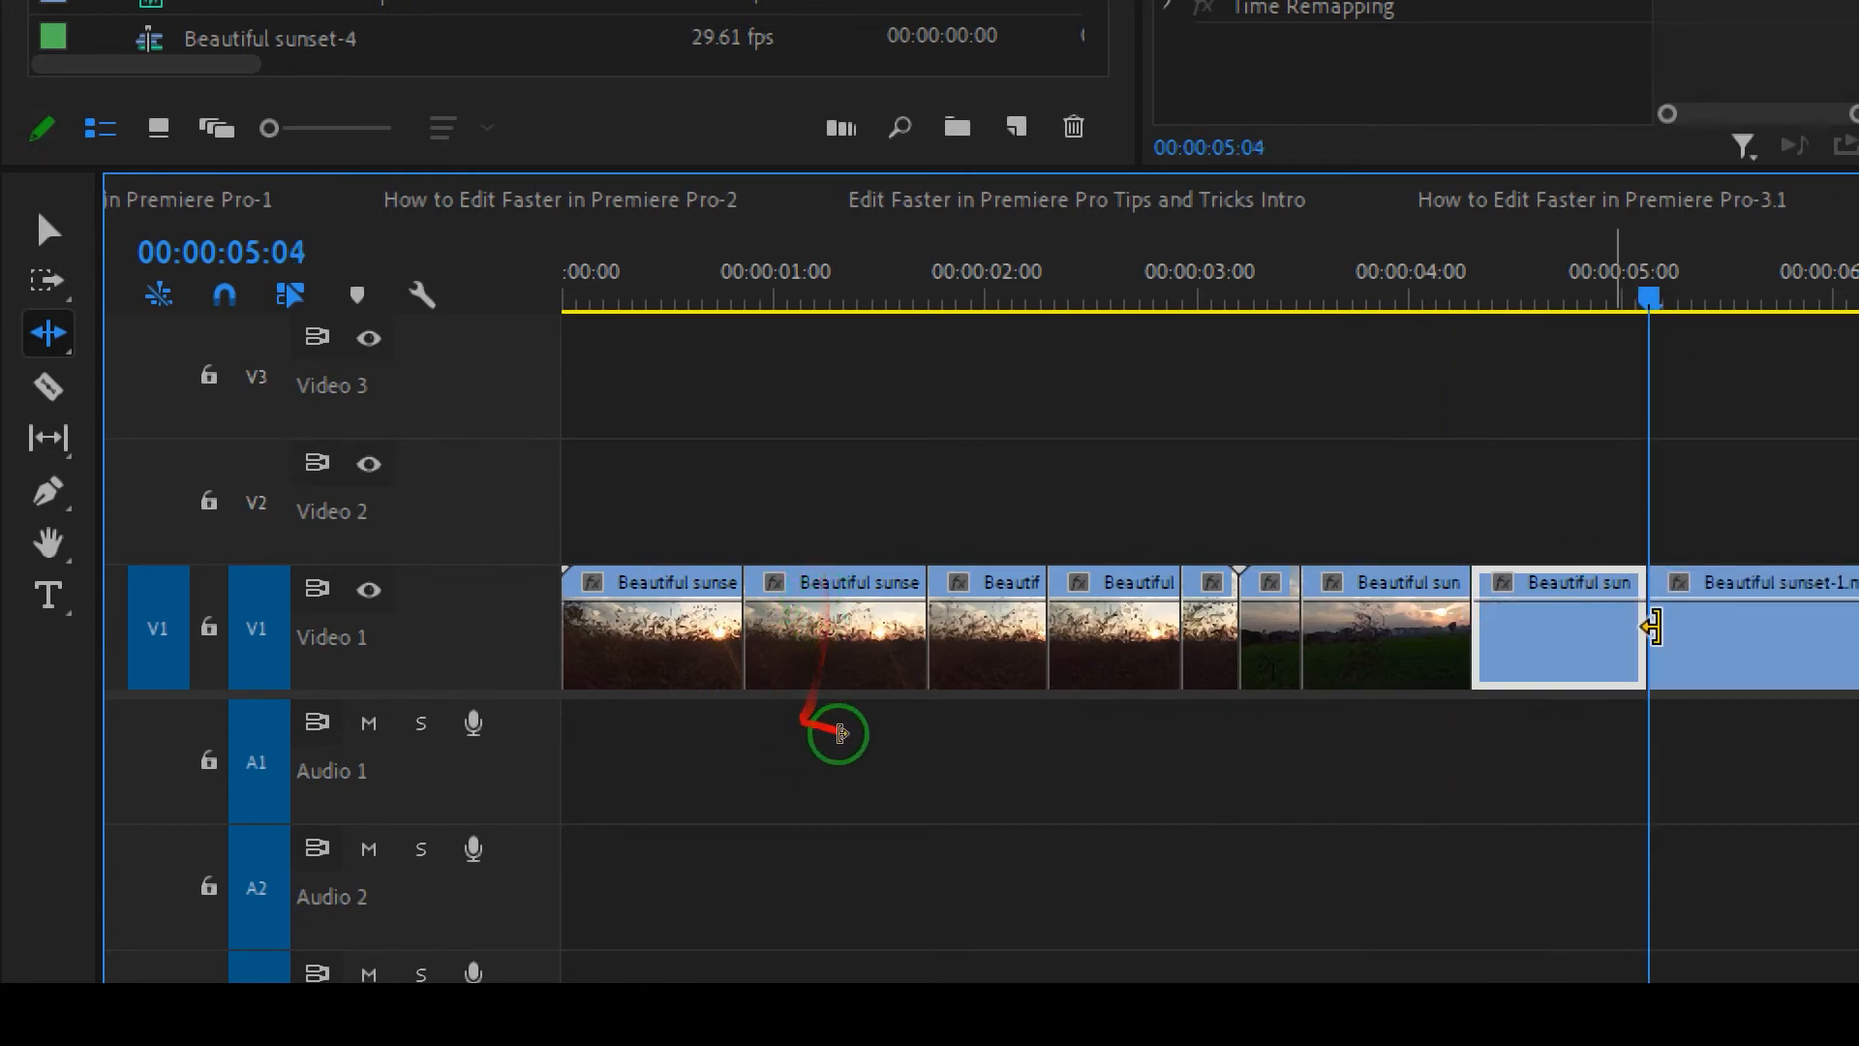
drag(1639, 631, 1581, 632)
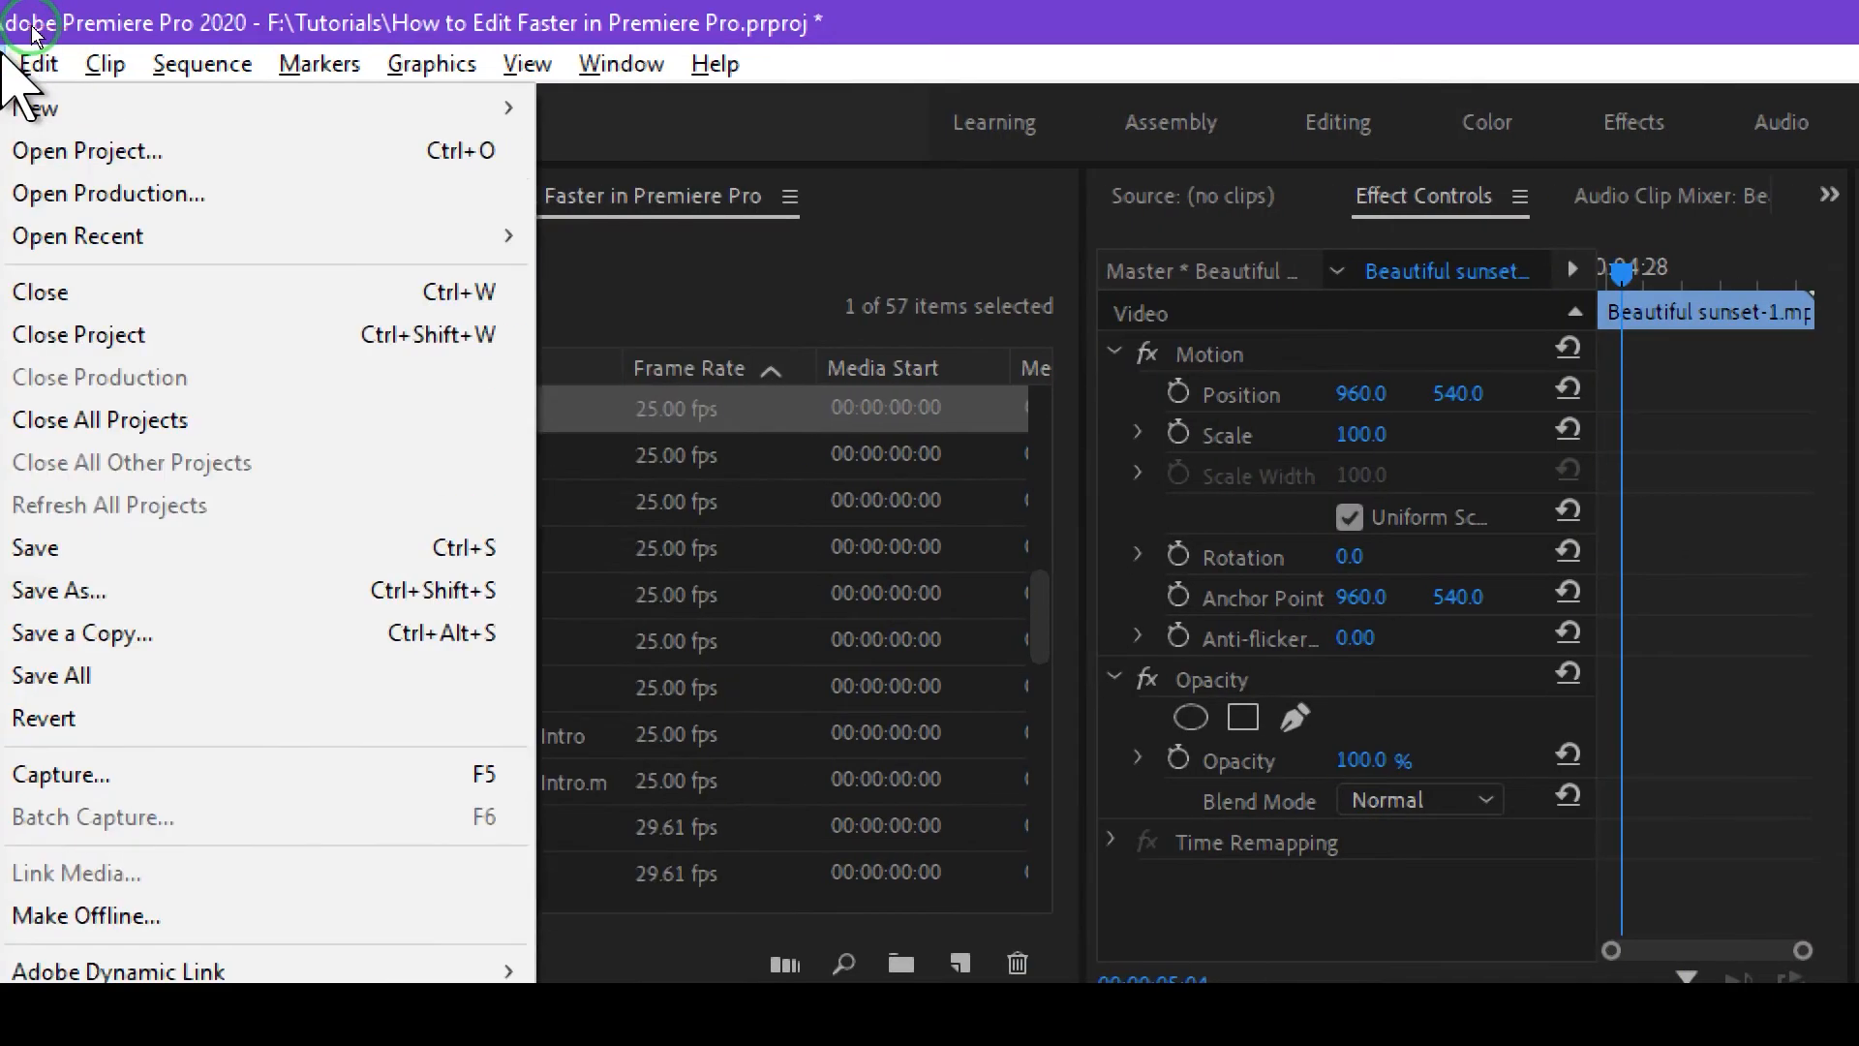
Open the keyboard shortcut settings and find the Add Edit command under Sequence by searching for x
click(49, 32)
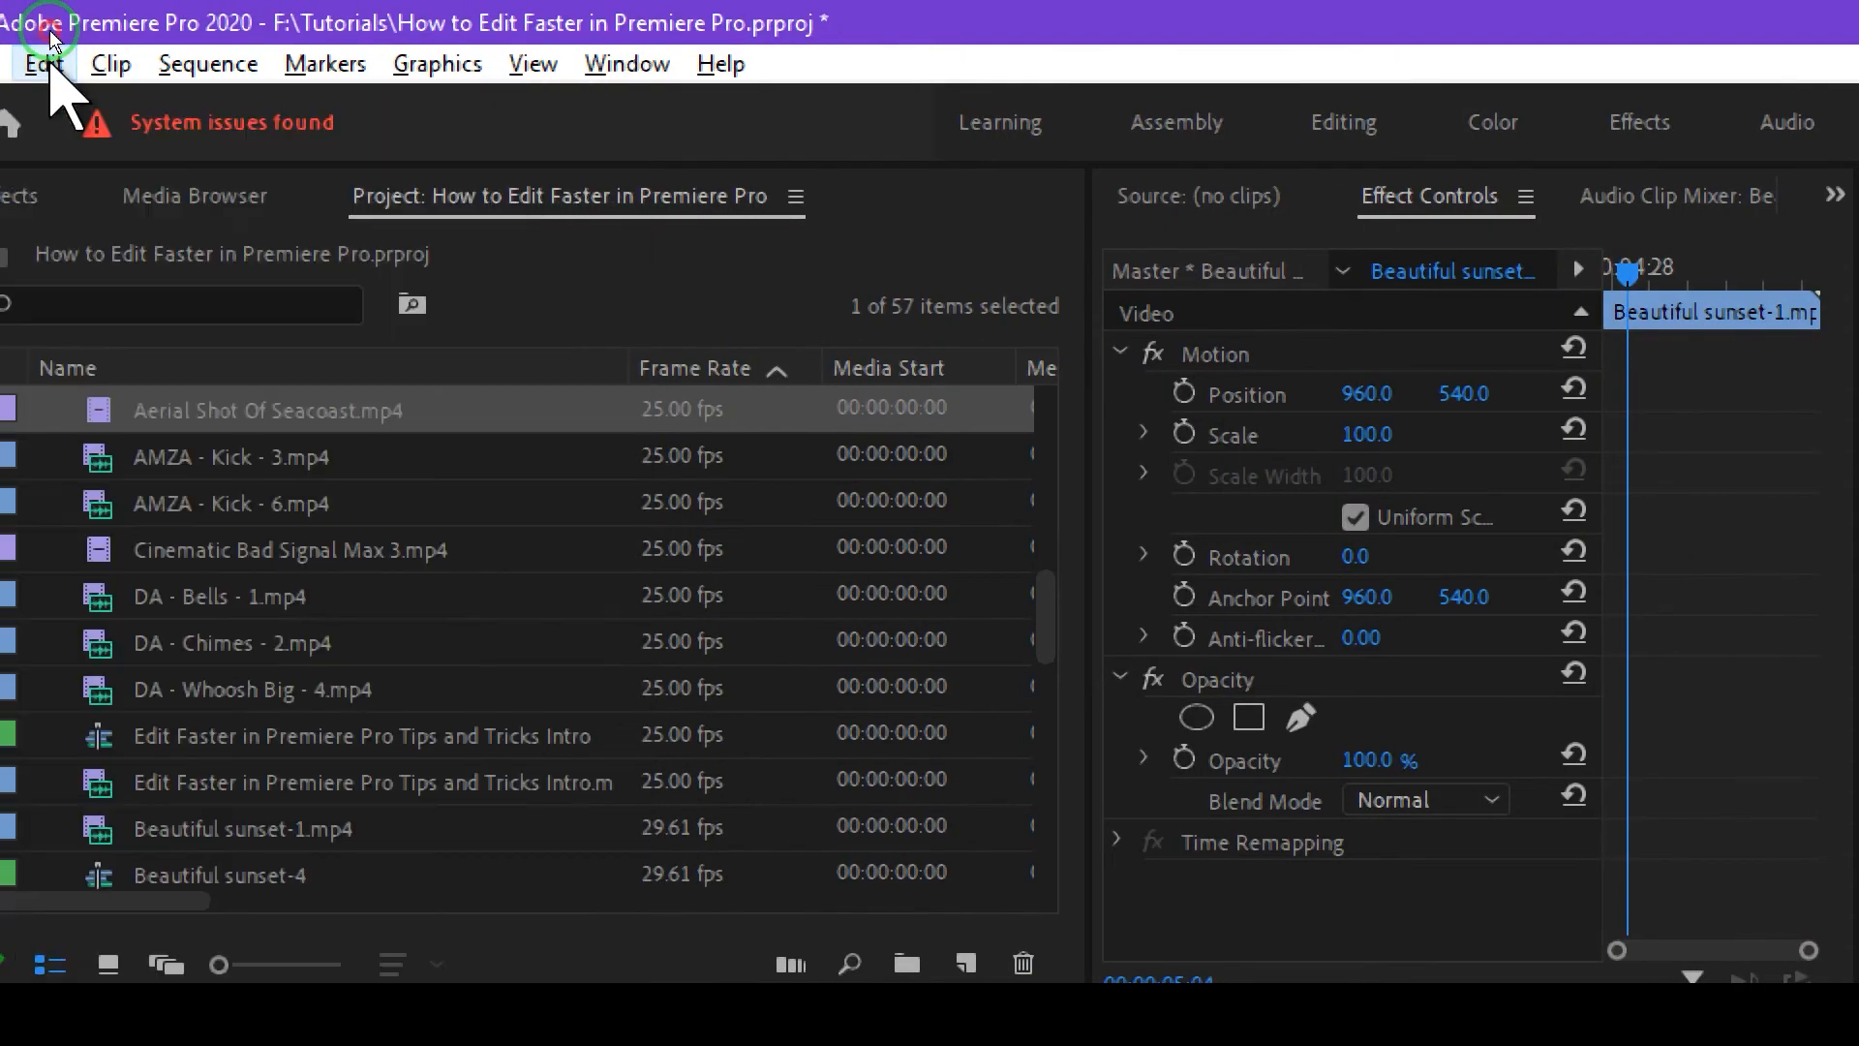
click(49, 32)
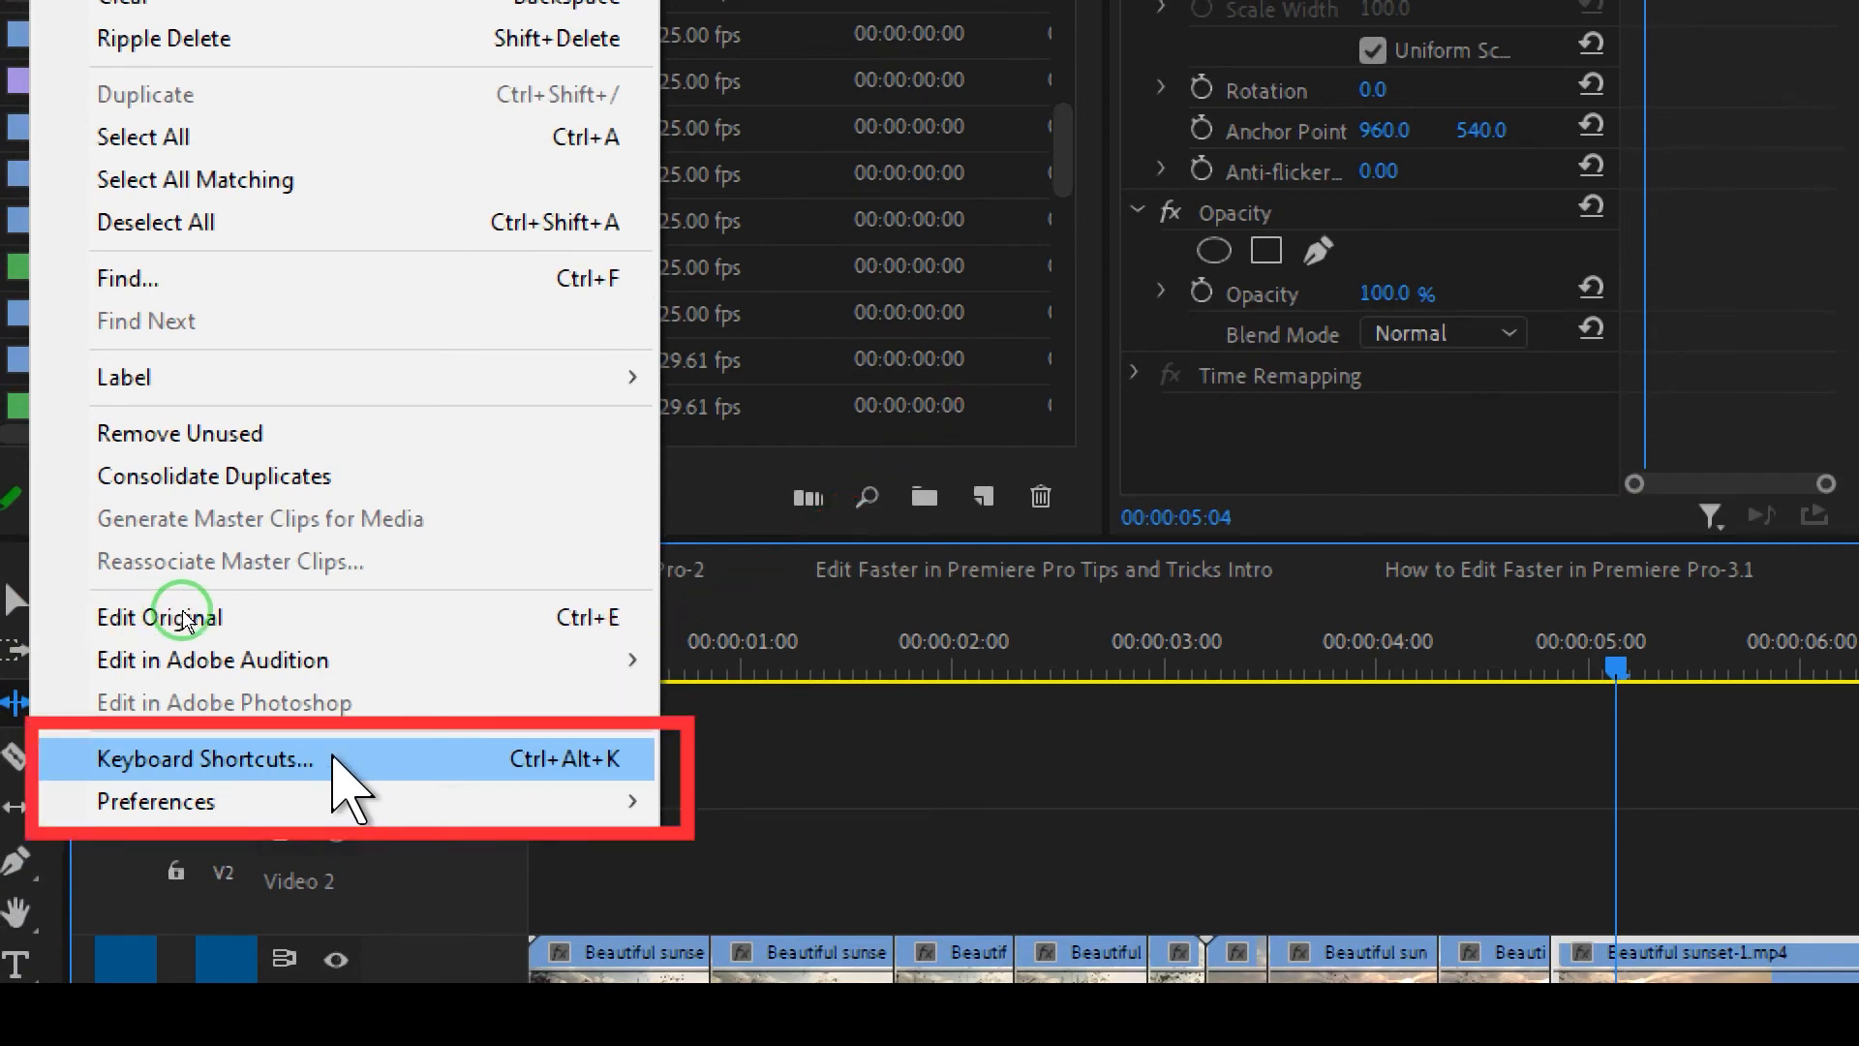
click(333, 758)
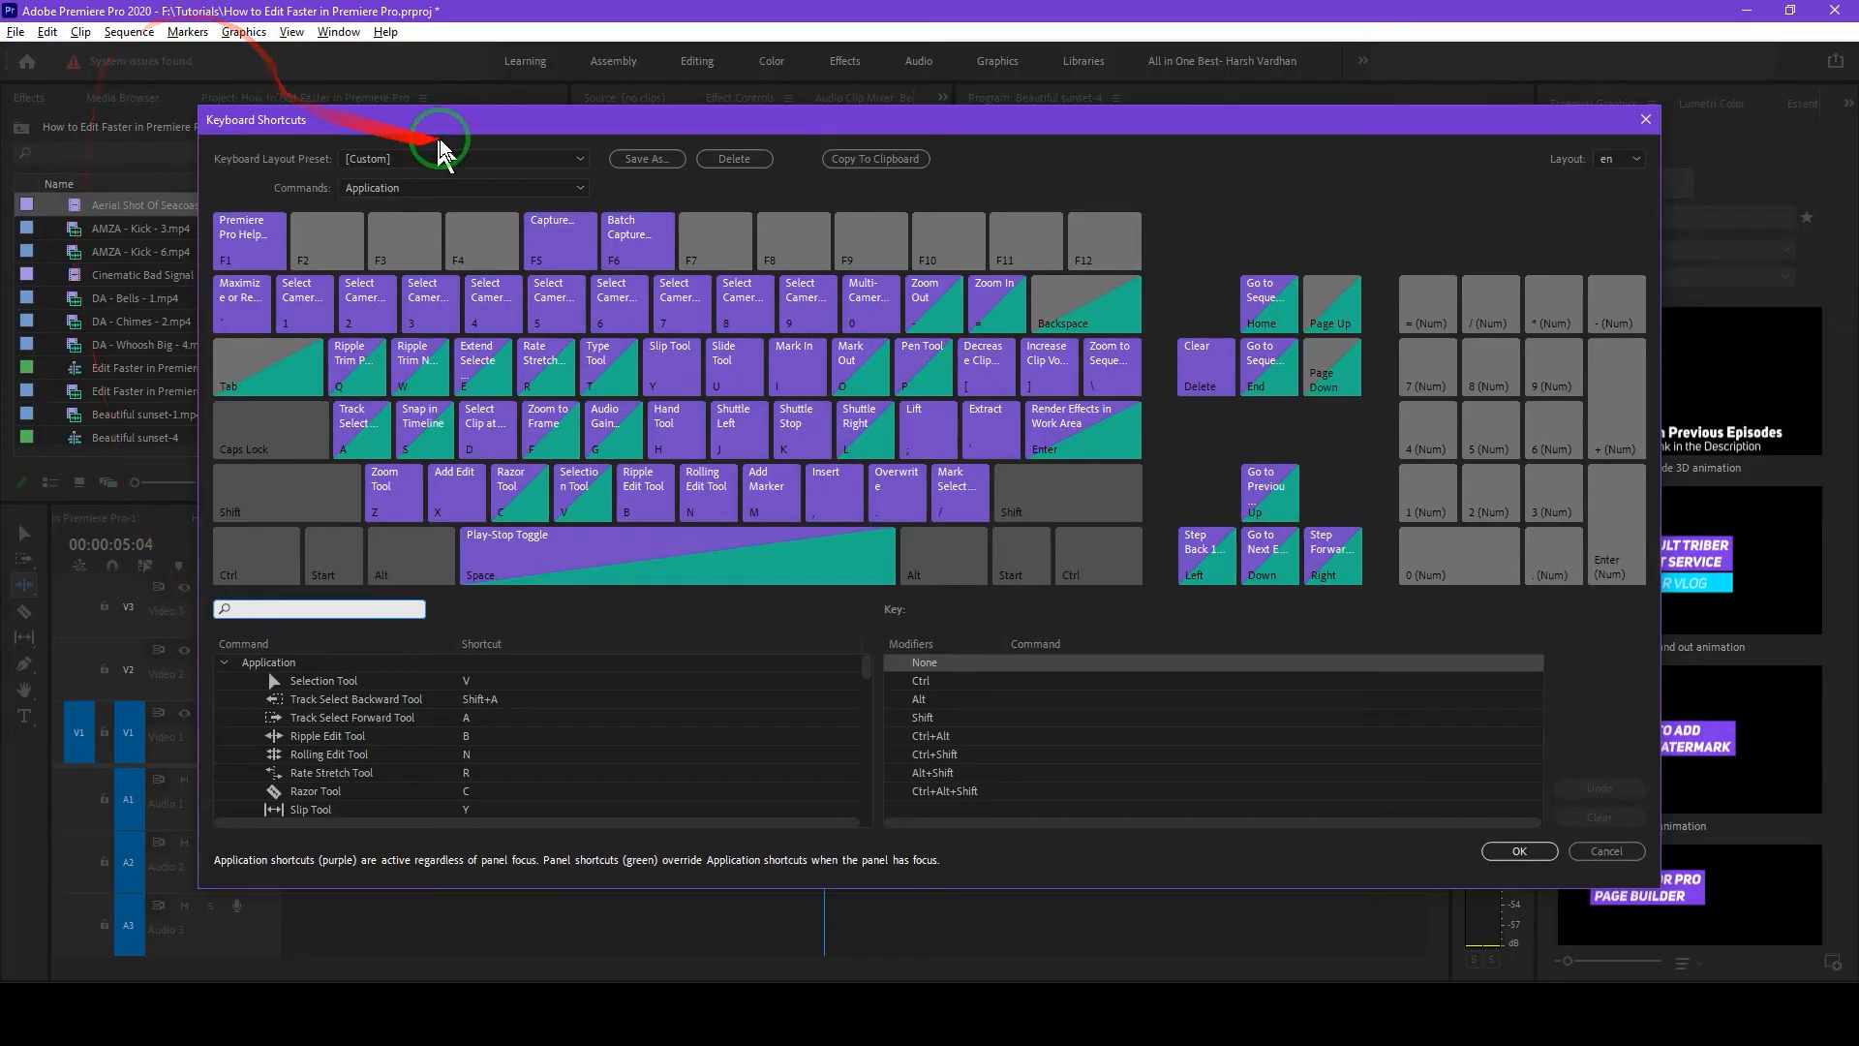
drag(455, 126, 461, 61)
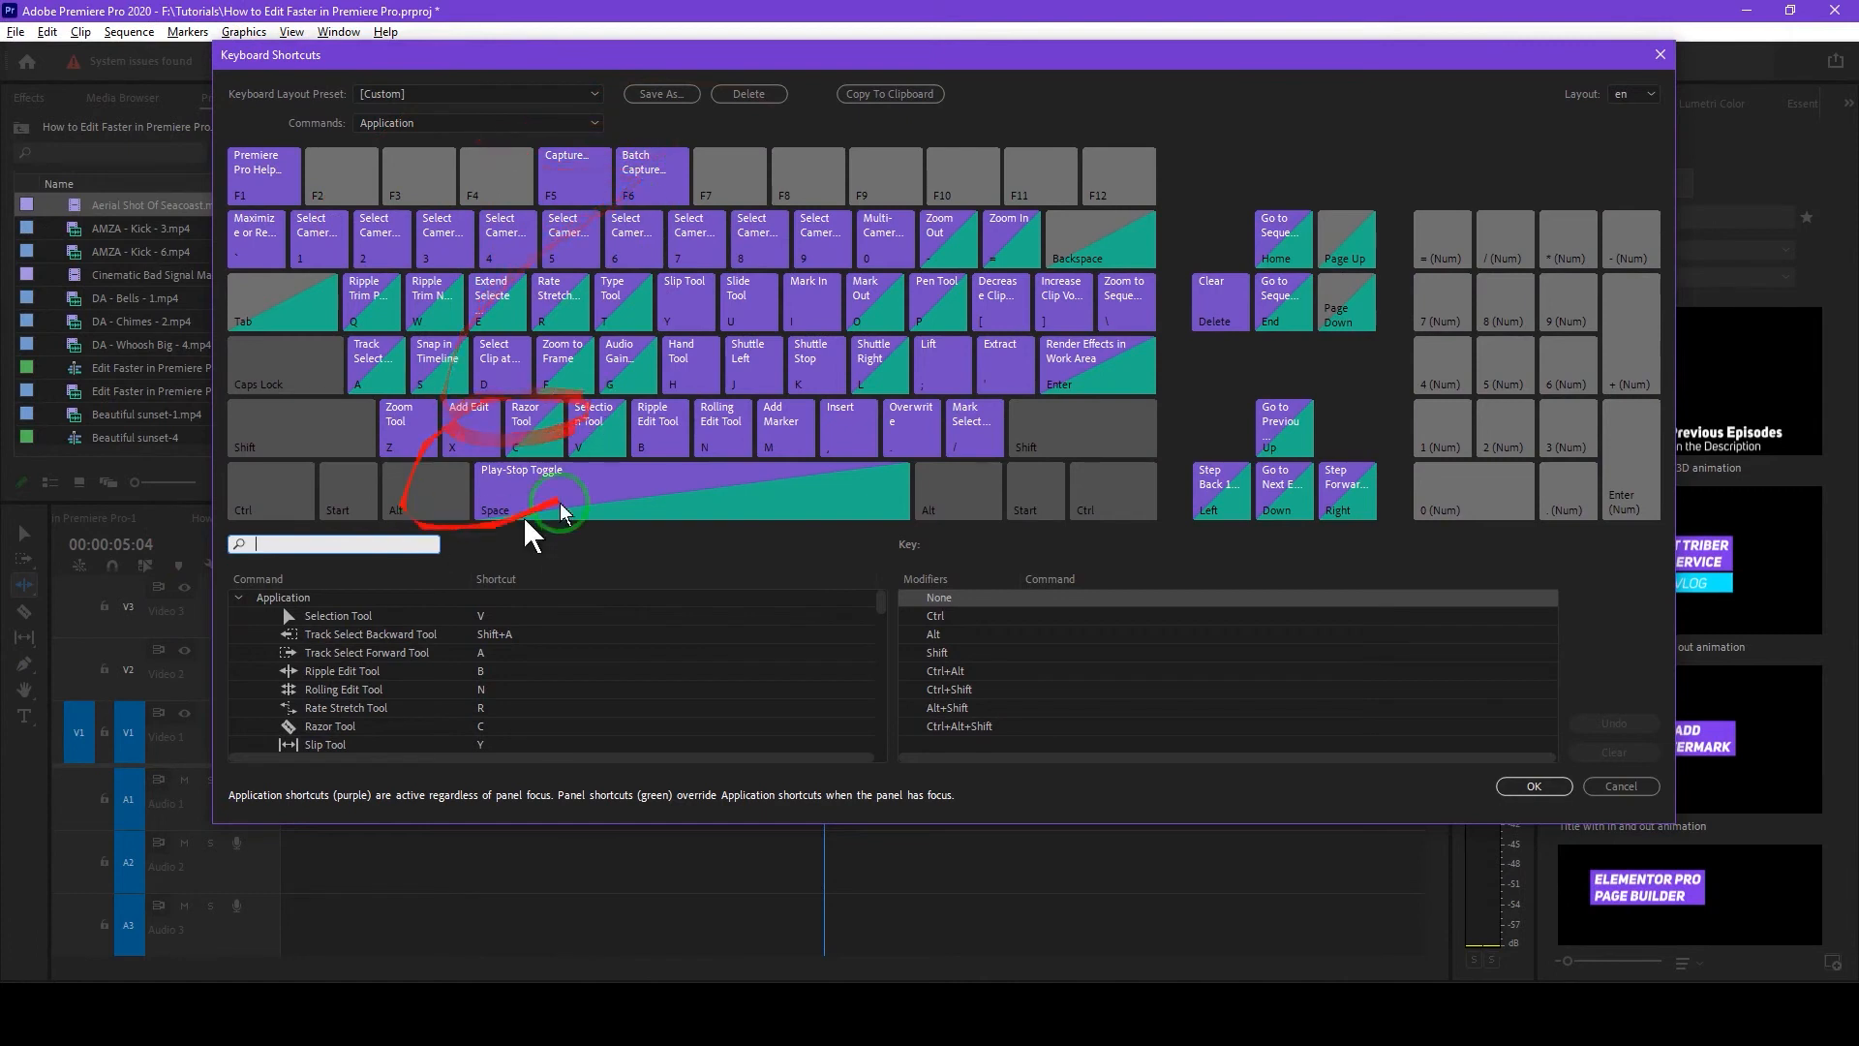
click(352, 545)
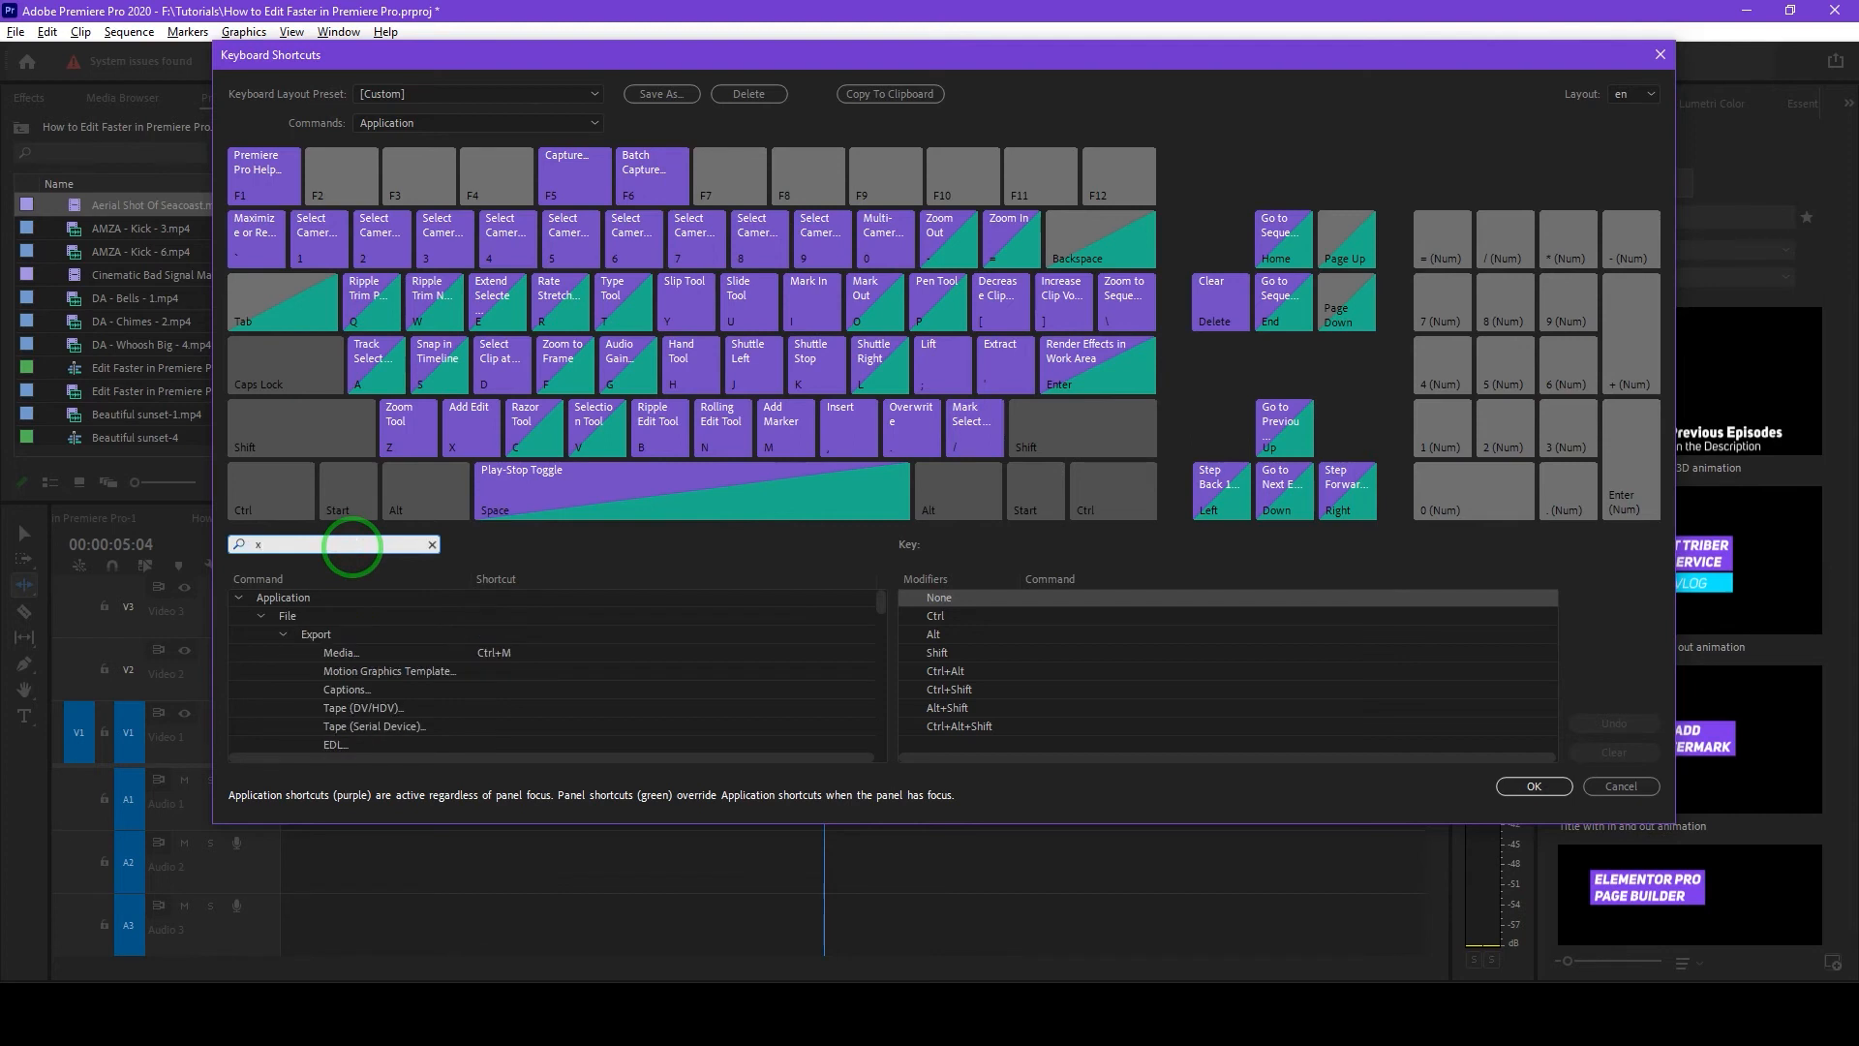
scroll(561, 668, down, 5)
click(320, 689)
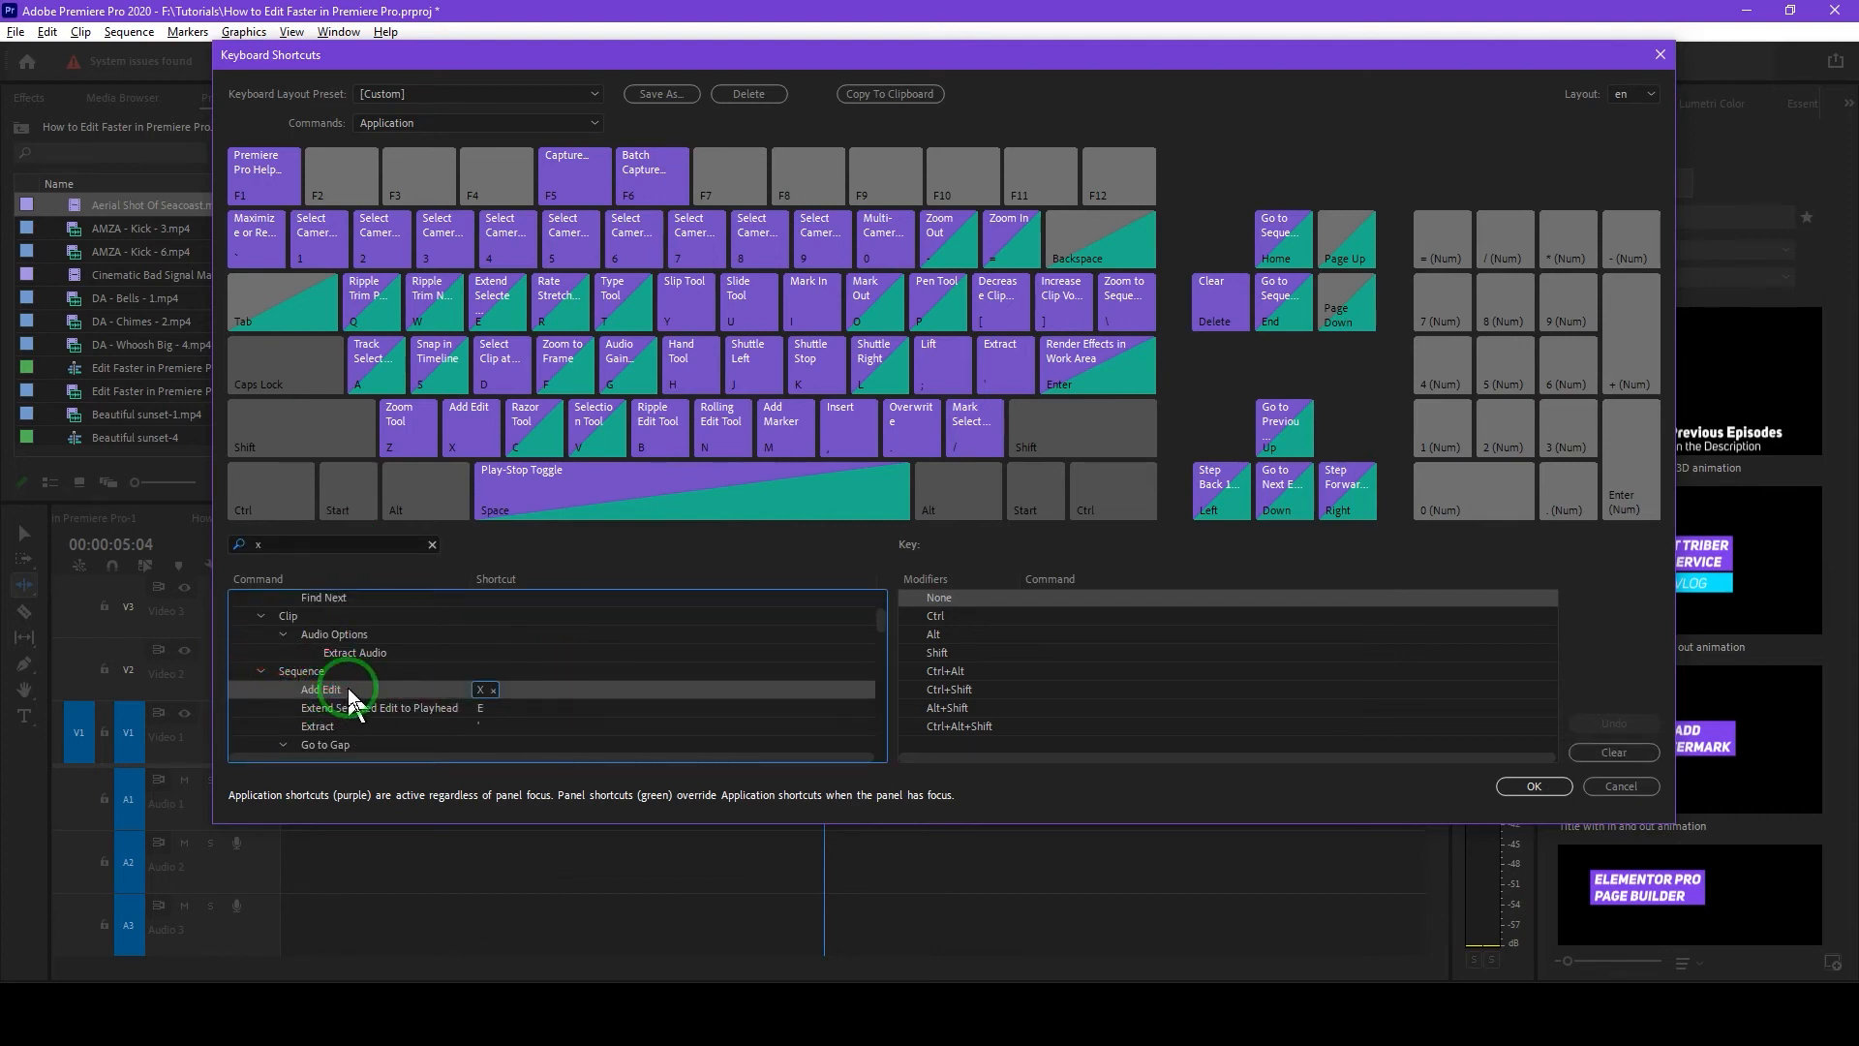
Filter the command list by "add edit" and select the Add Edit command's shortcut
click(281, 547)
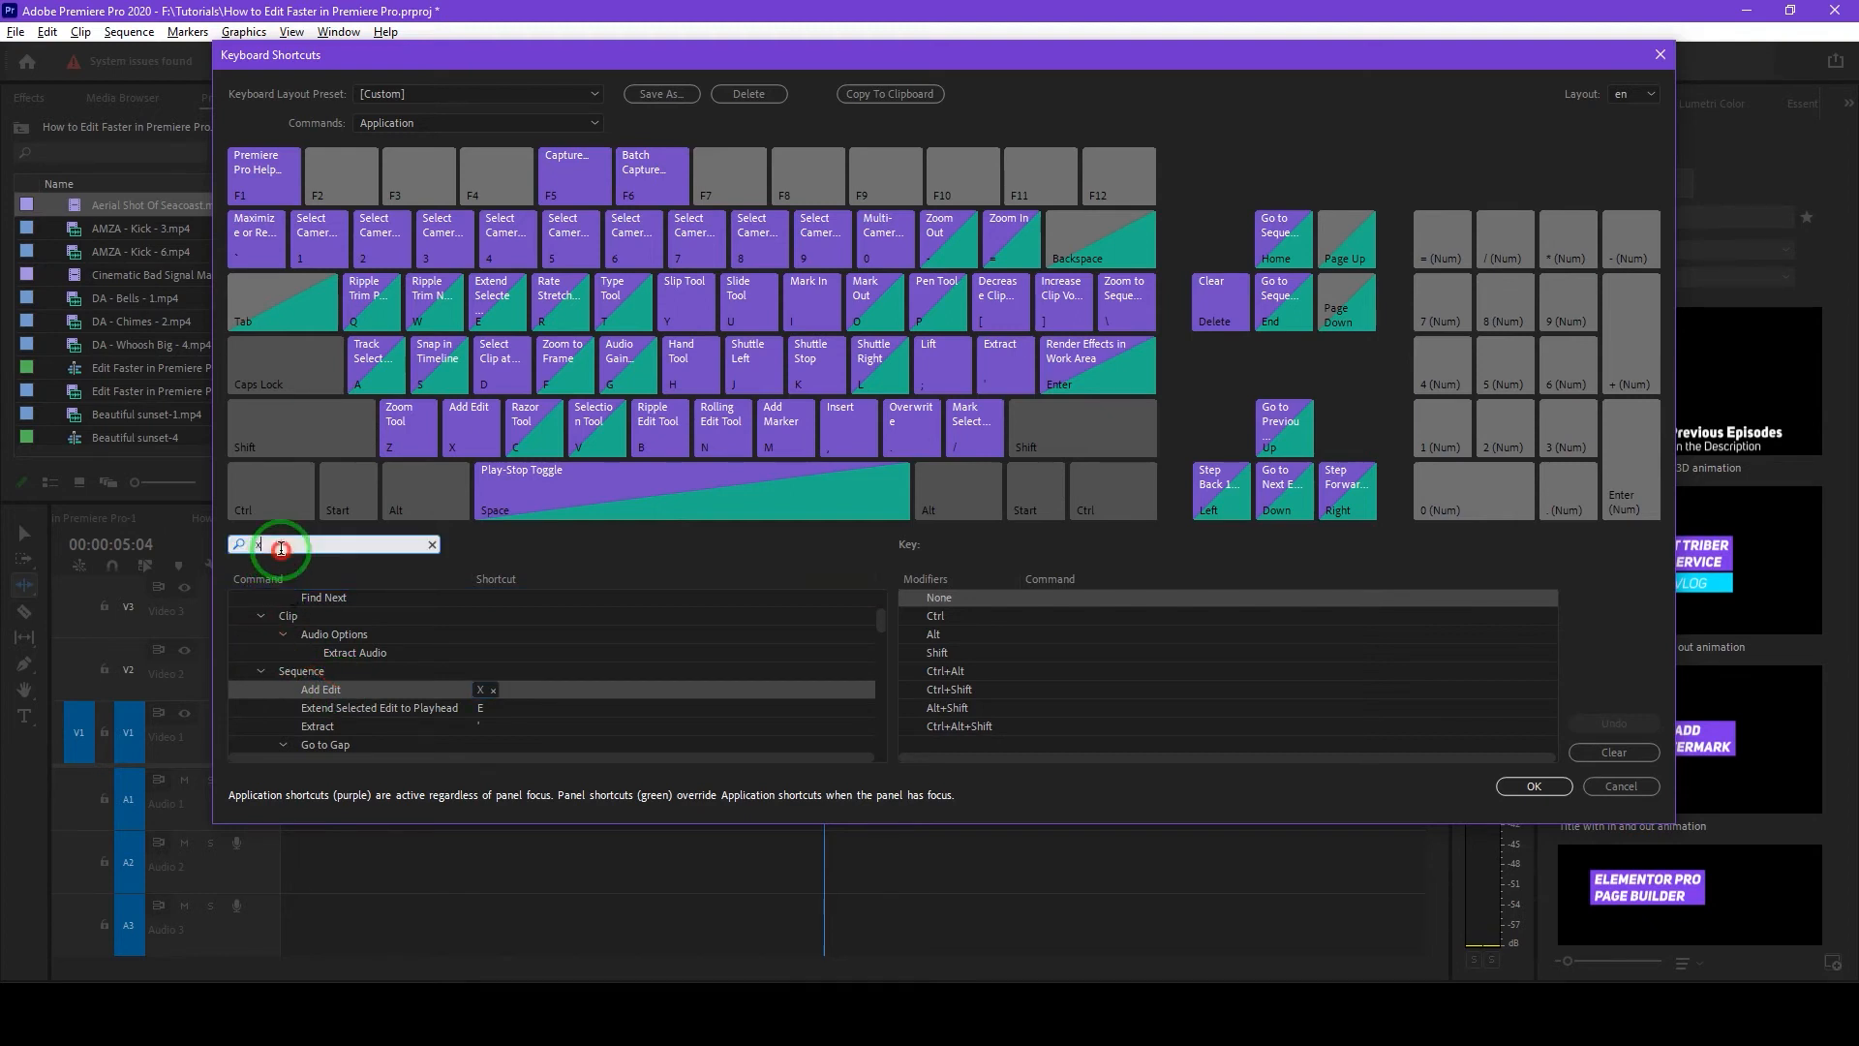
drag(244, 553, 373, 574)
text(add edit)
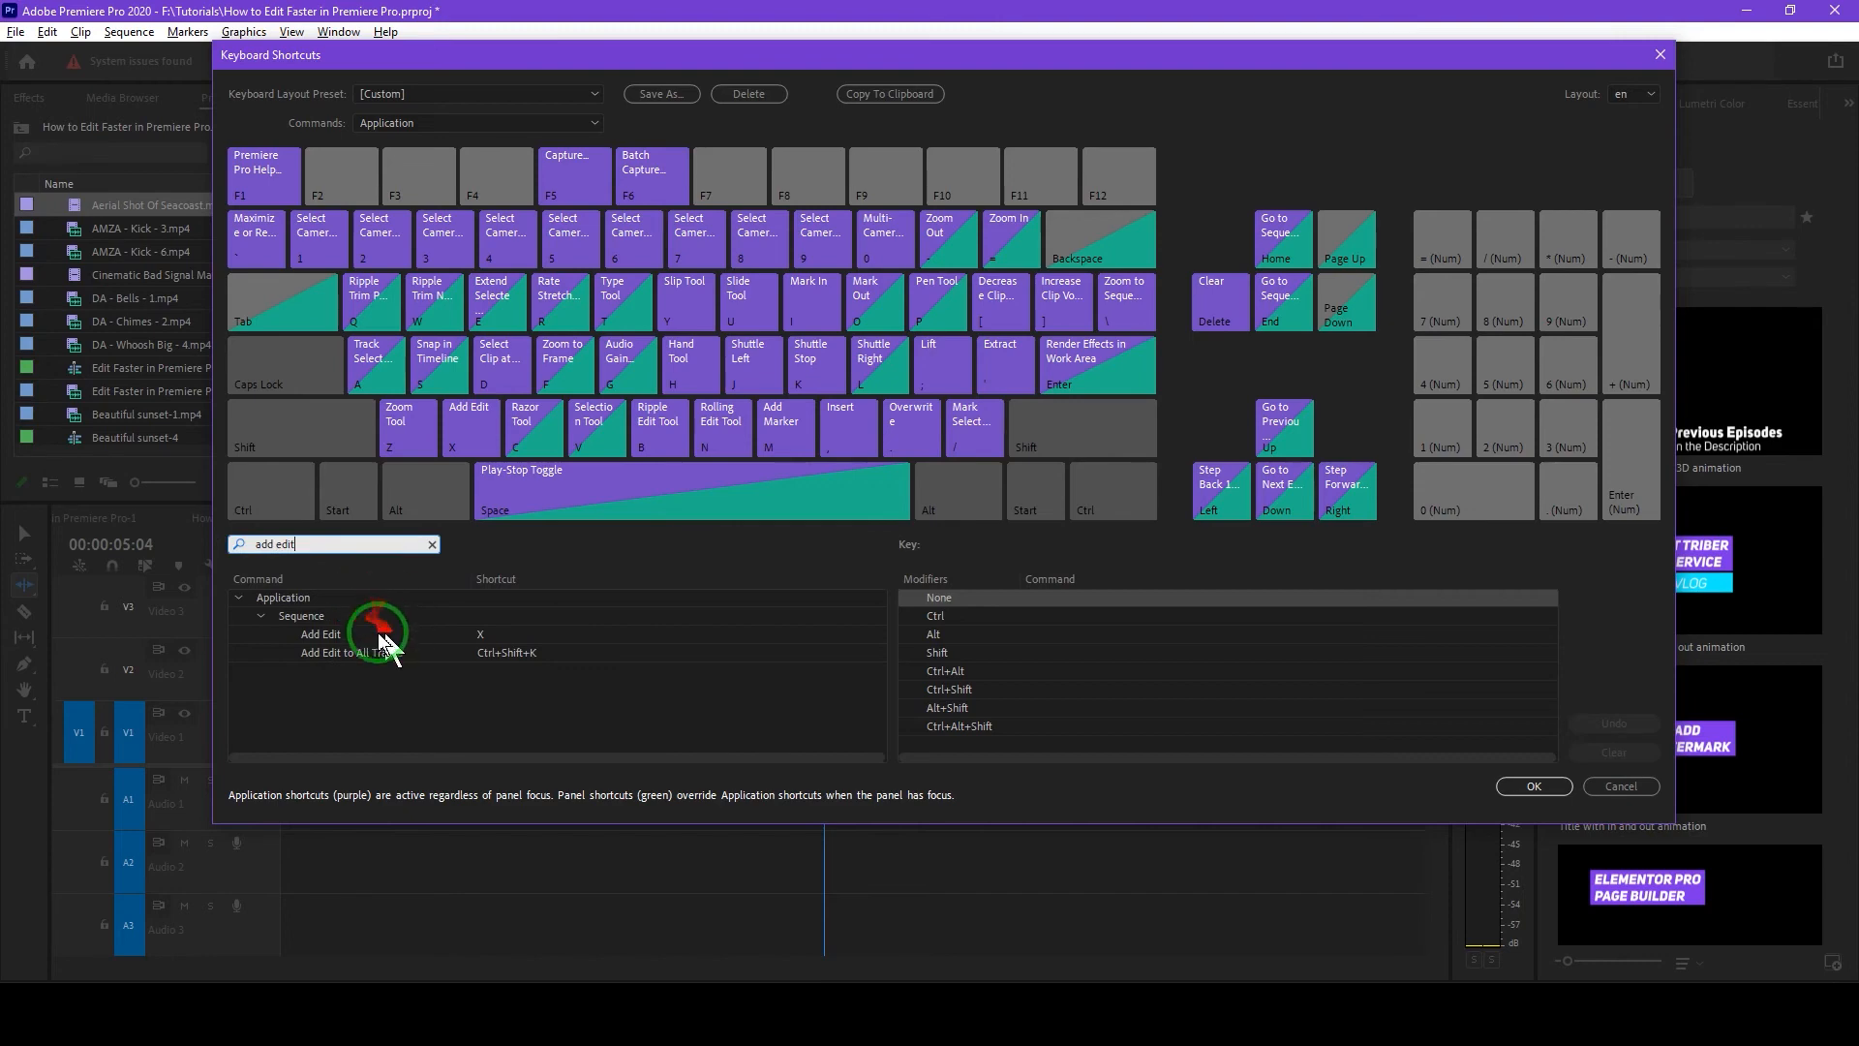
click(489, 636)
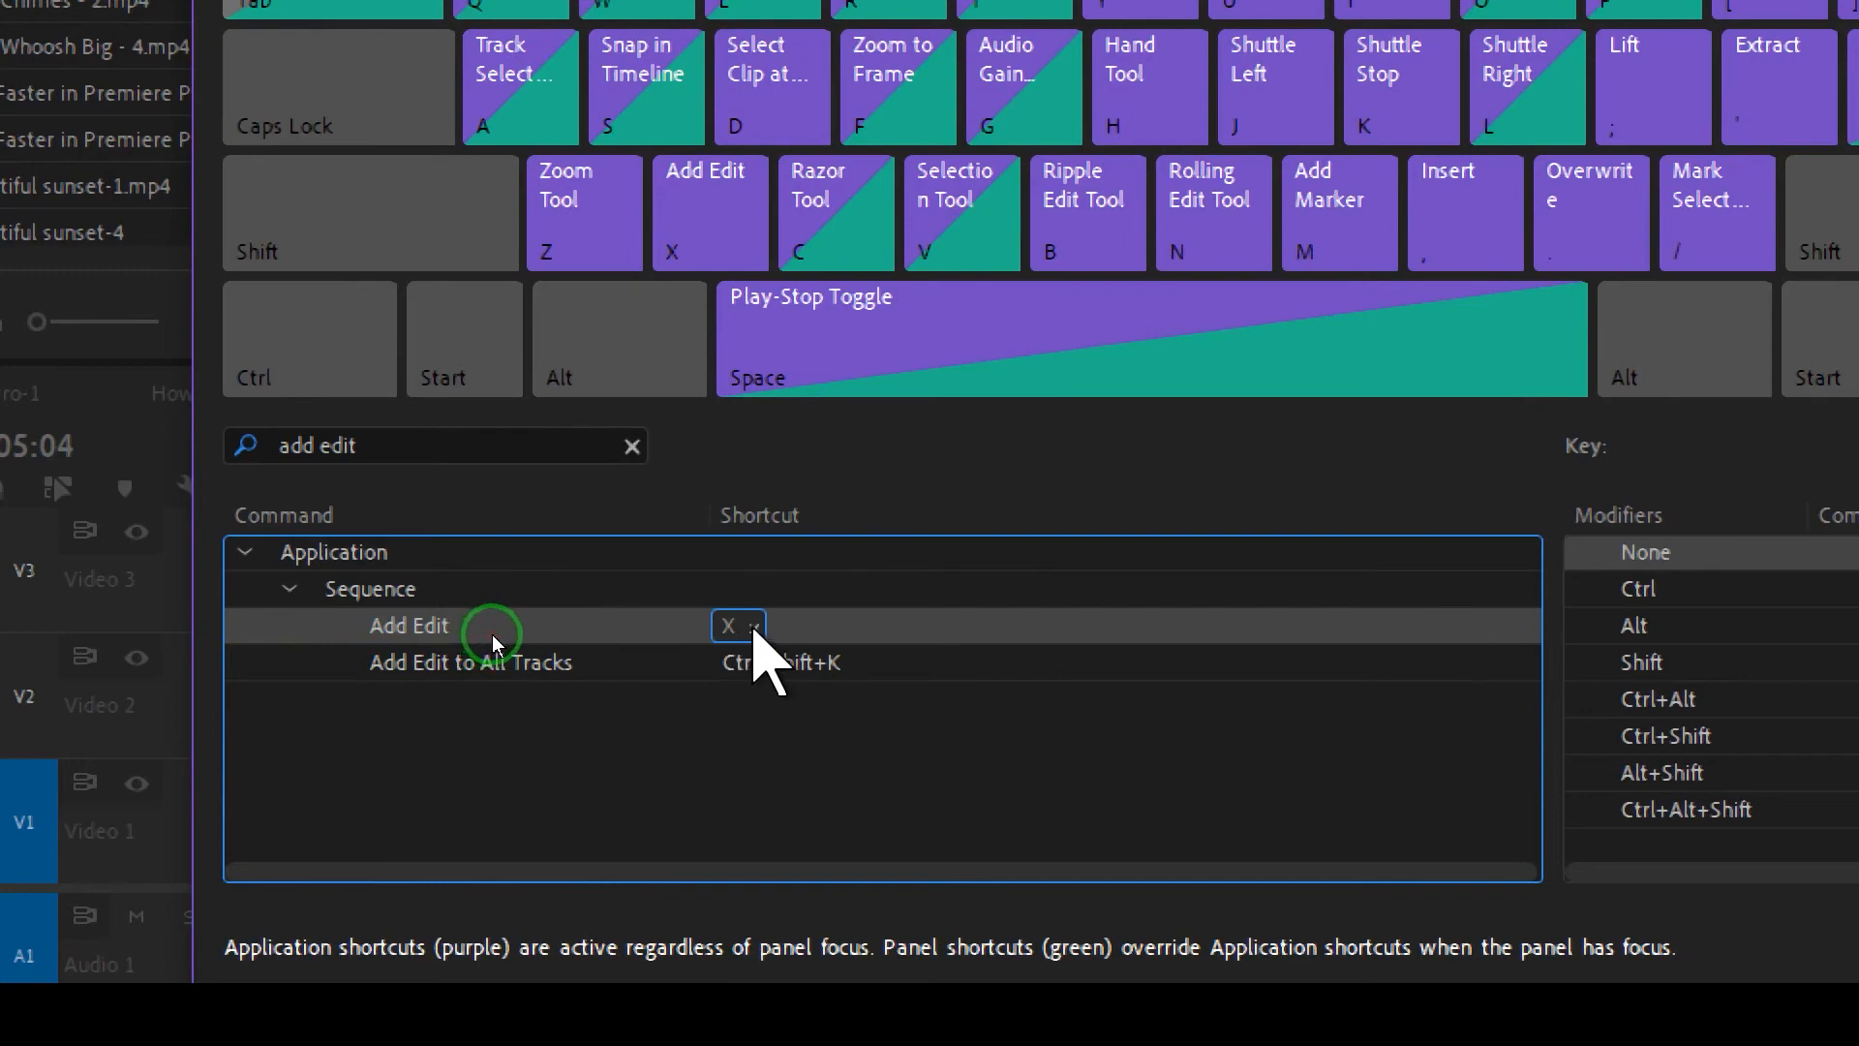
Remove the Add Edit command's current shortcut and assign Ctrl+K to it instead
click(755, 628)
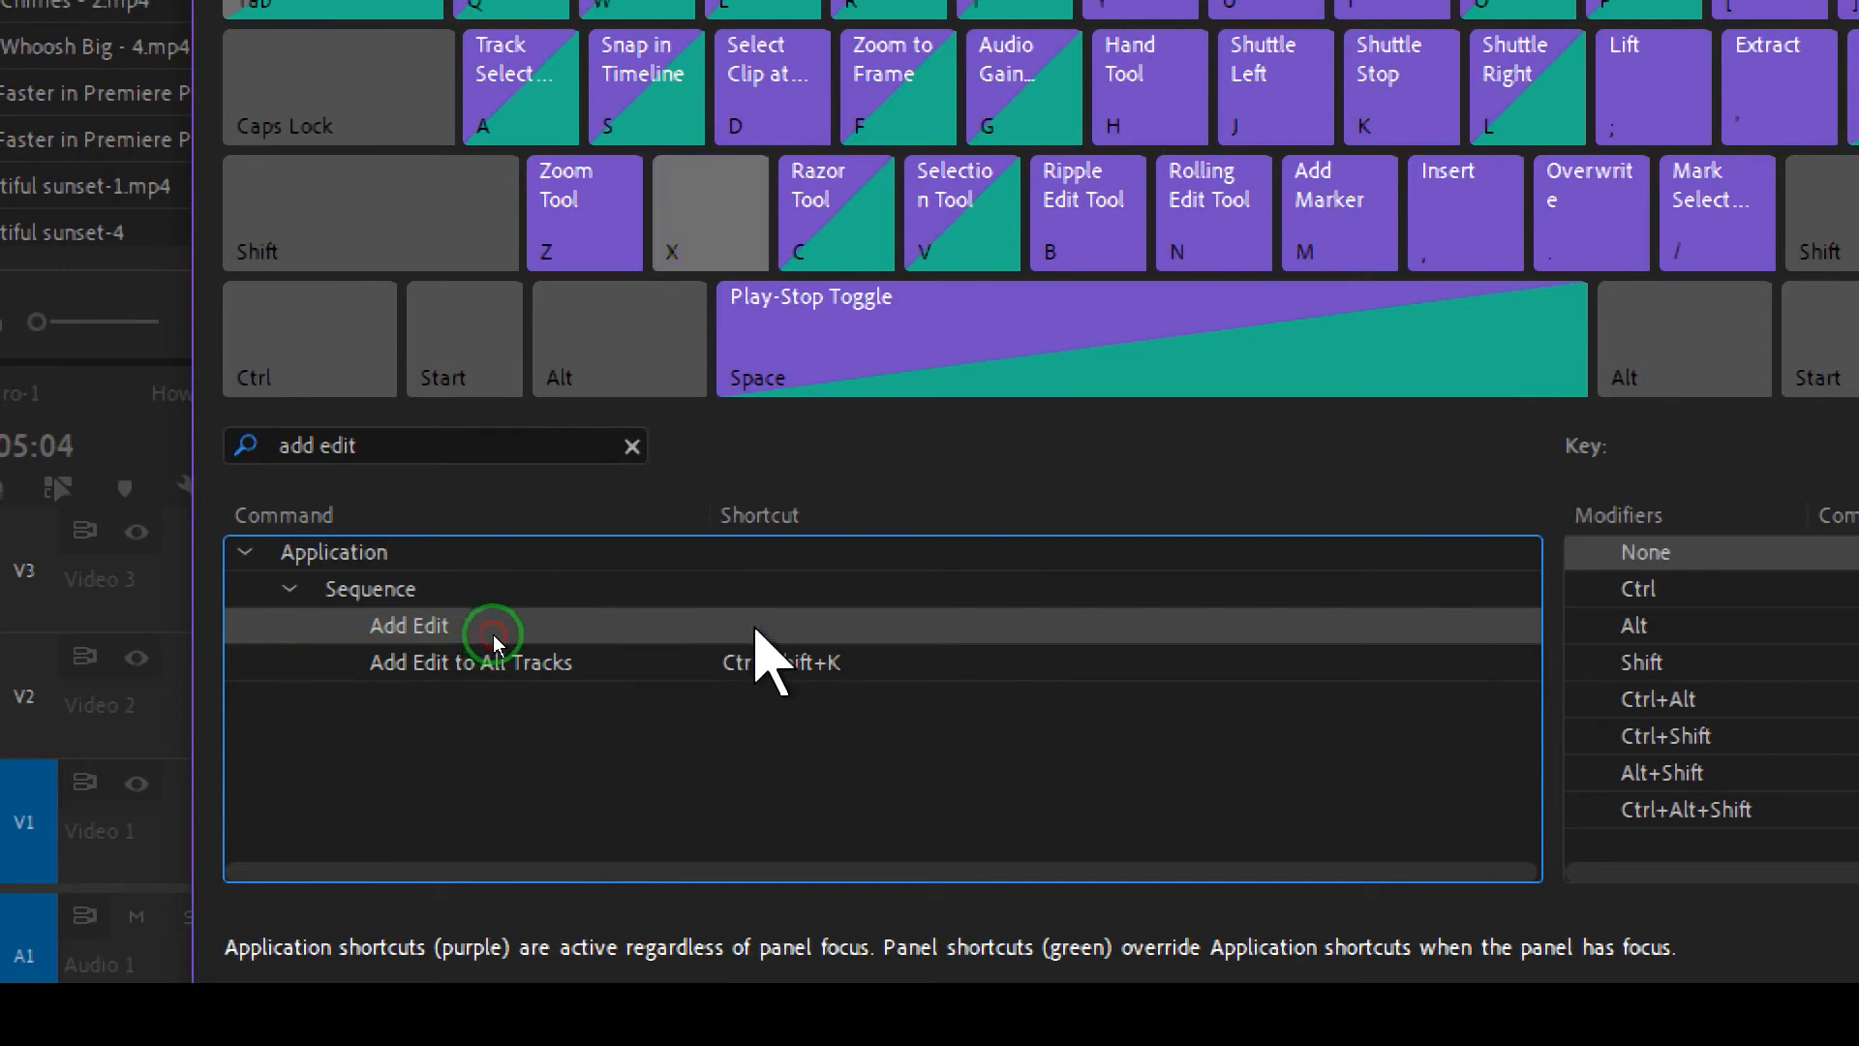
click(756, 628)
key(ctrl)
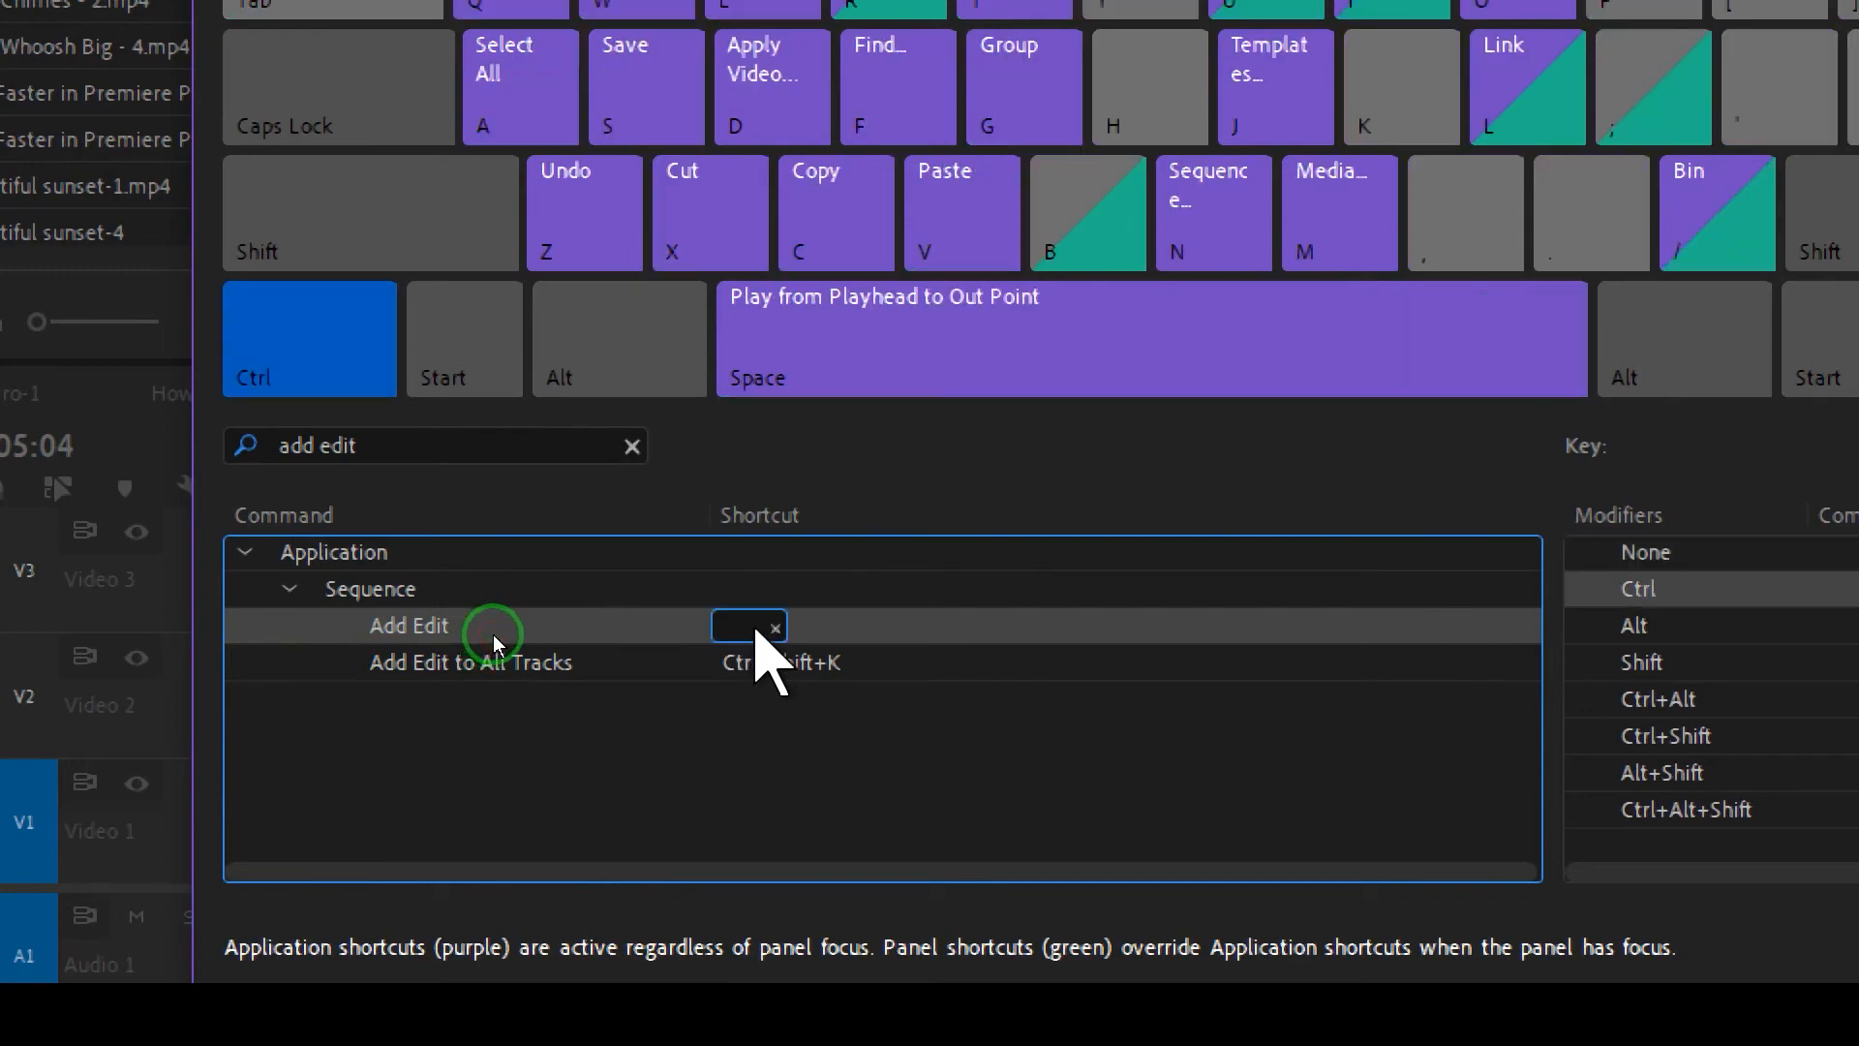
key(ctrl+k)
click(889, 628)
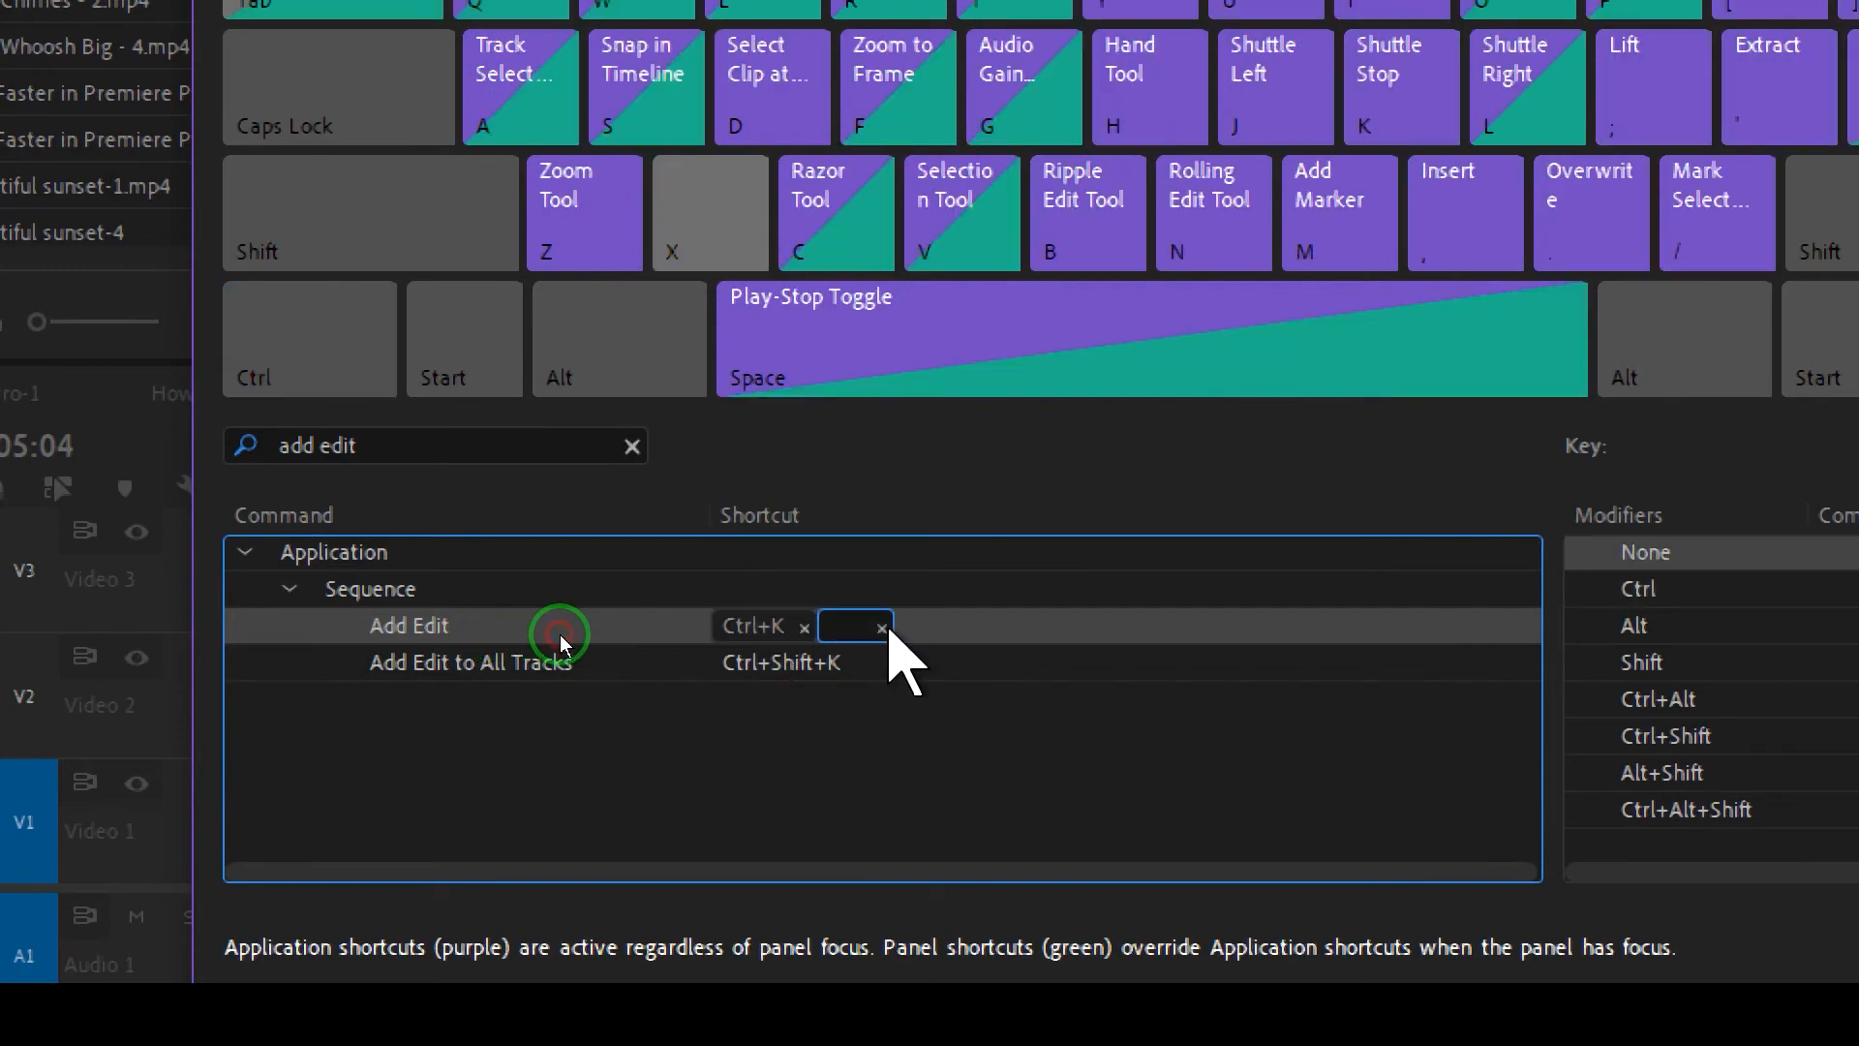
click(561, 635)
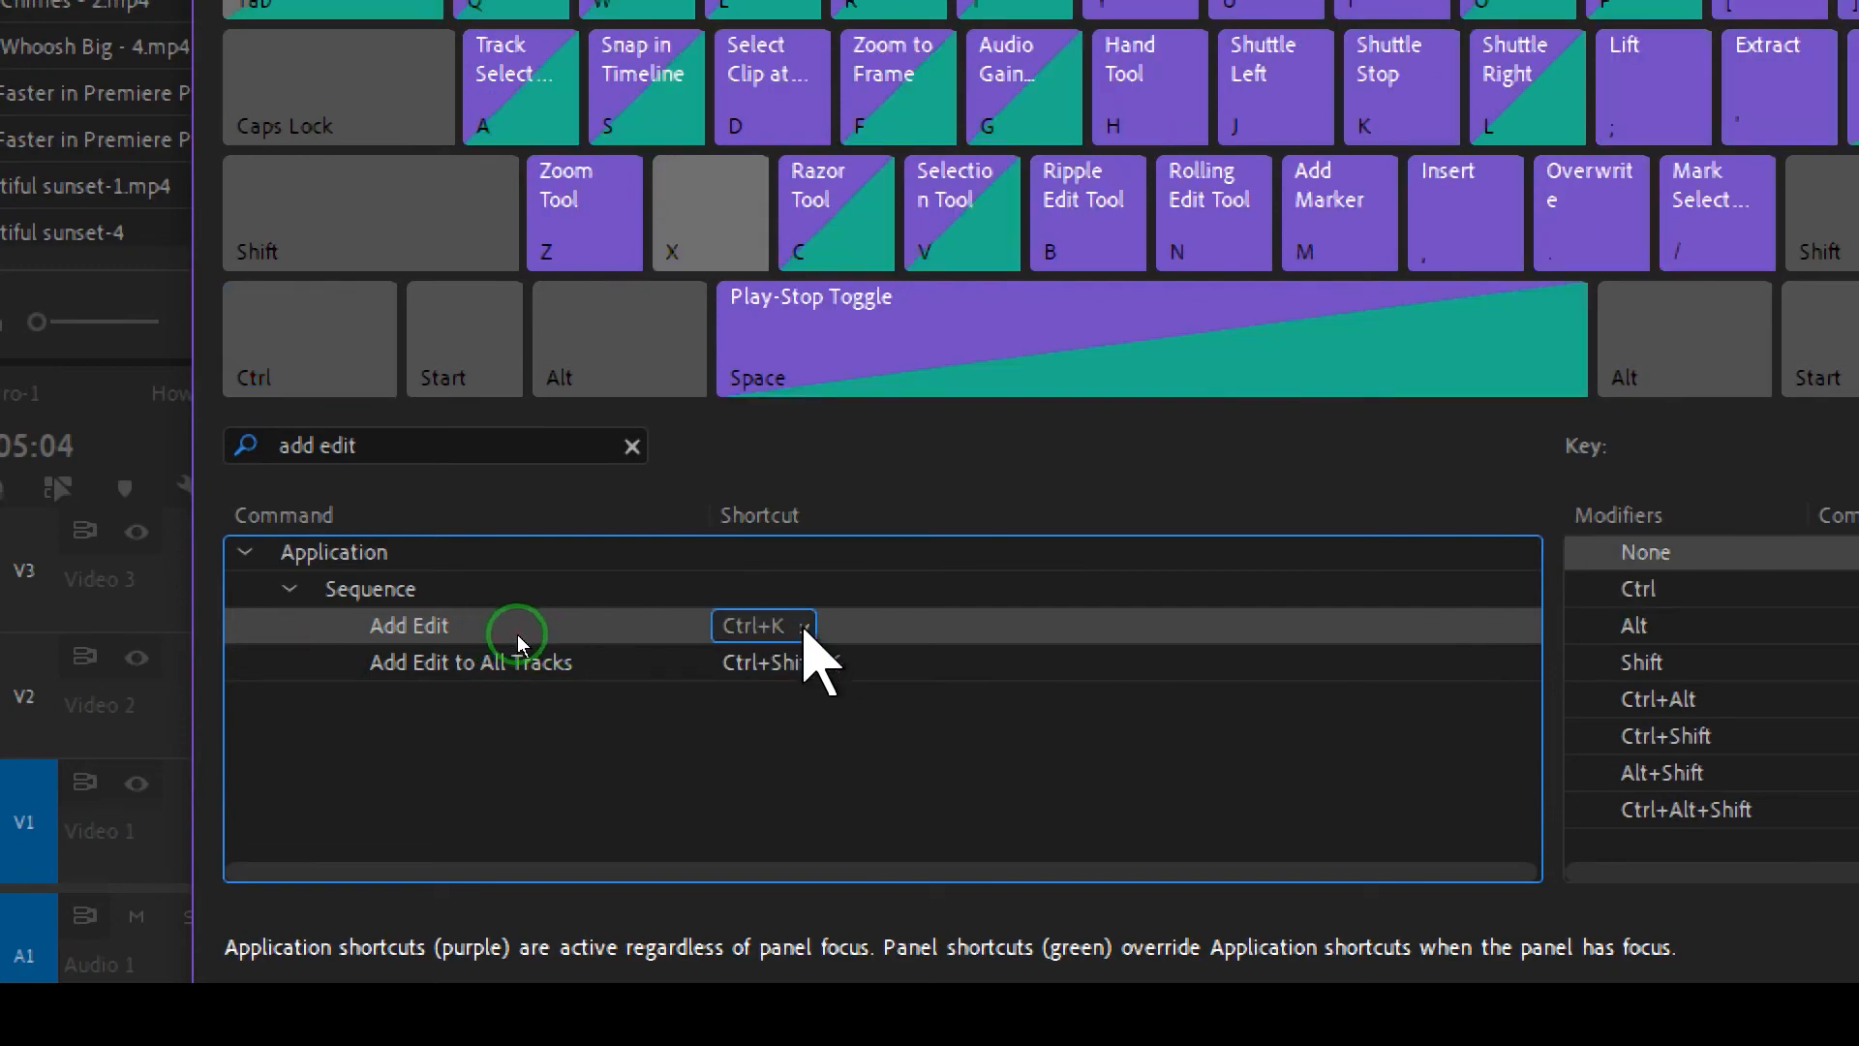
Replace the Add Edit command's shortcut with X and save the keyboard shortcuts
key(Delete)
click(761, 627)
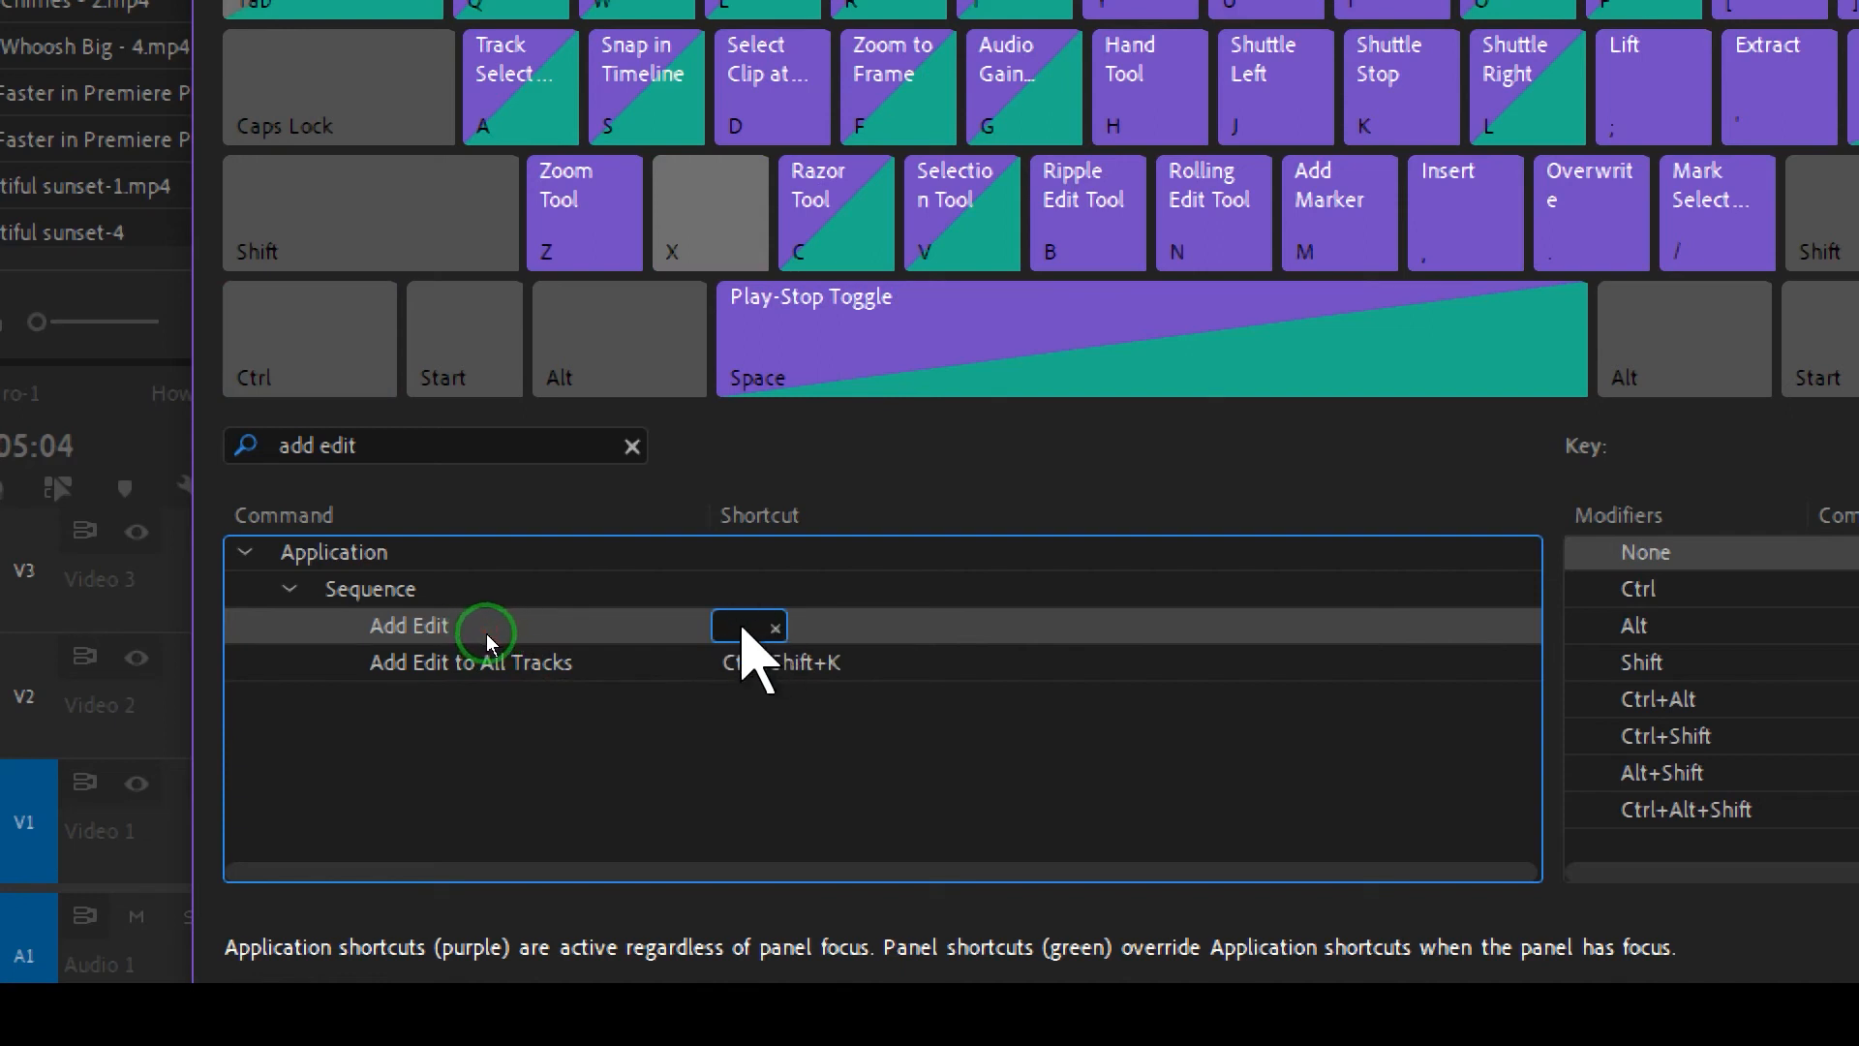
key(x)
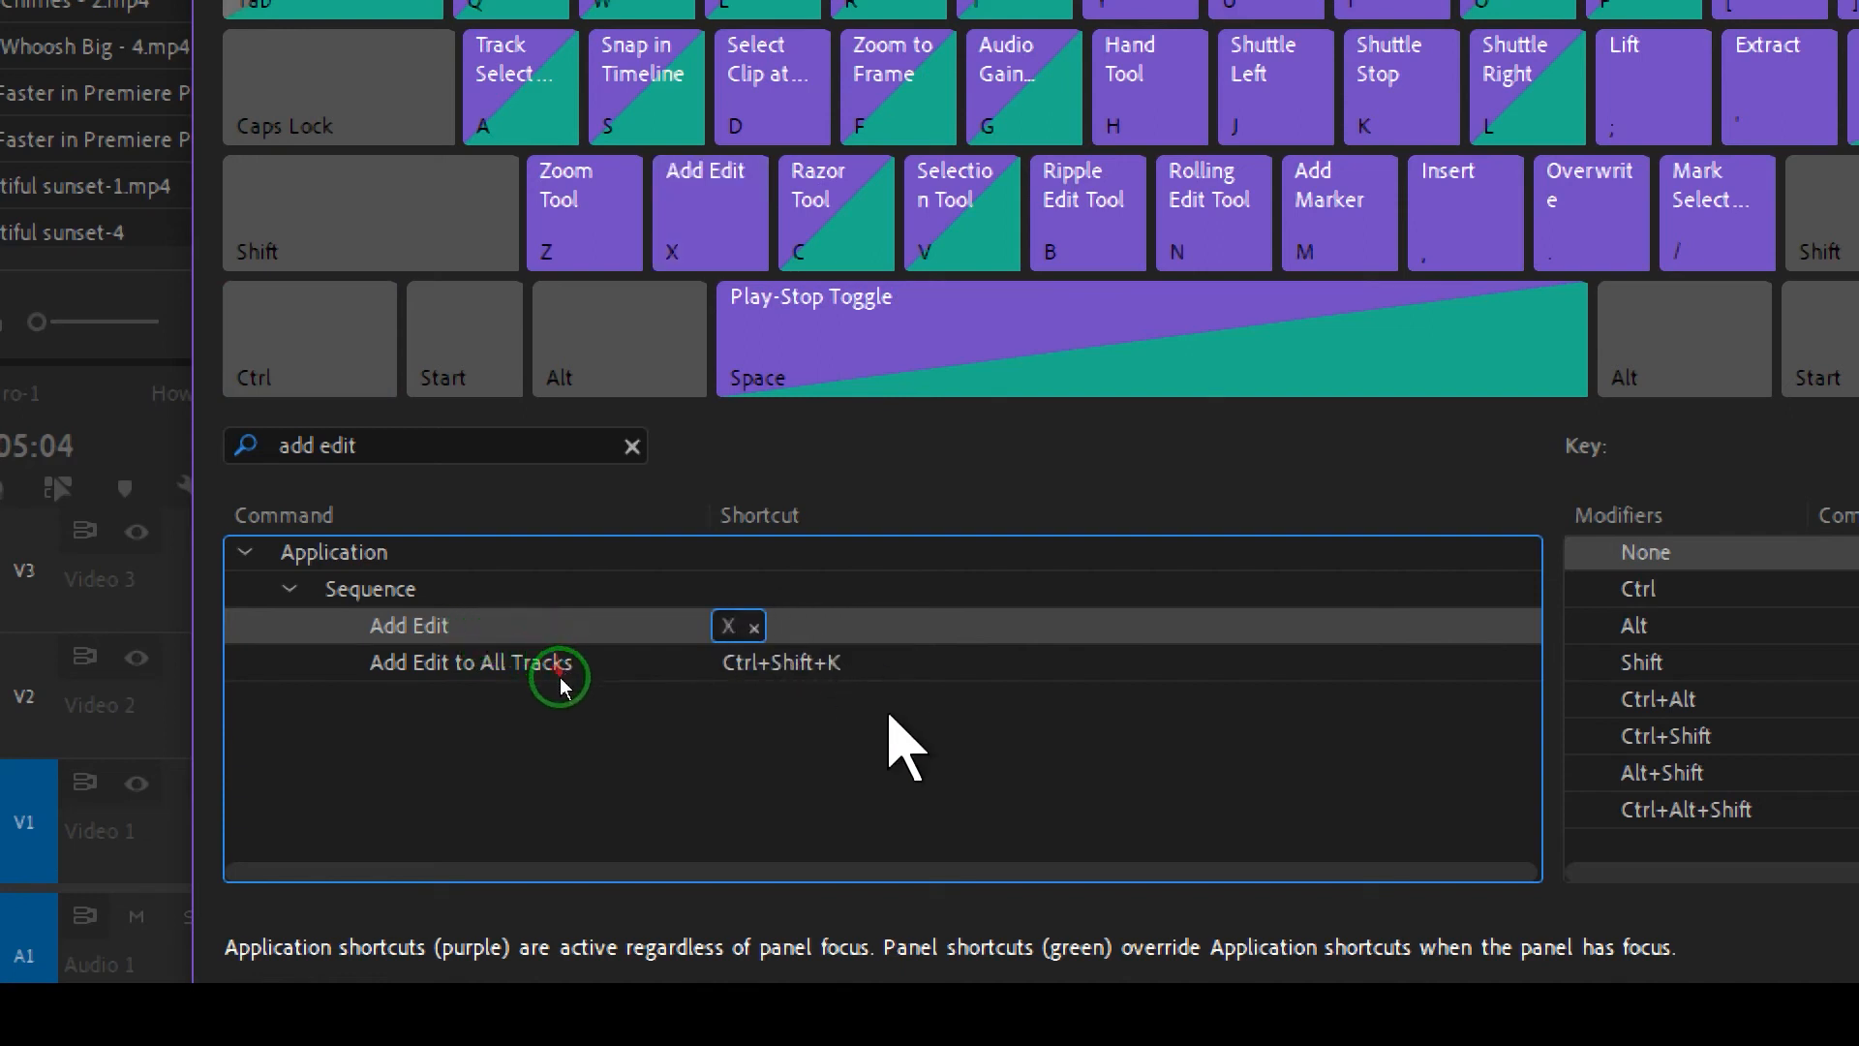
click(559, 677)
click(489, 632)
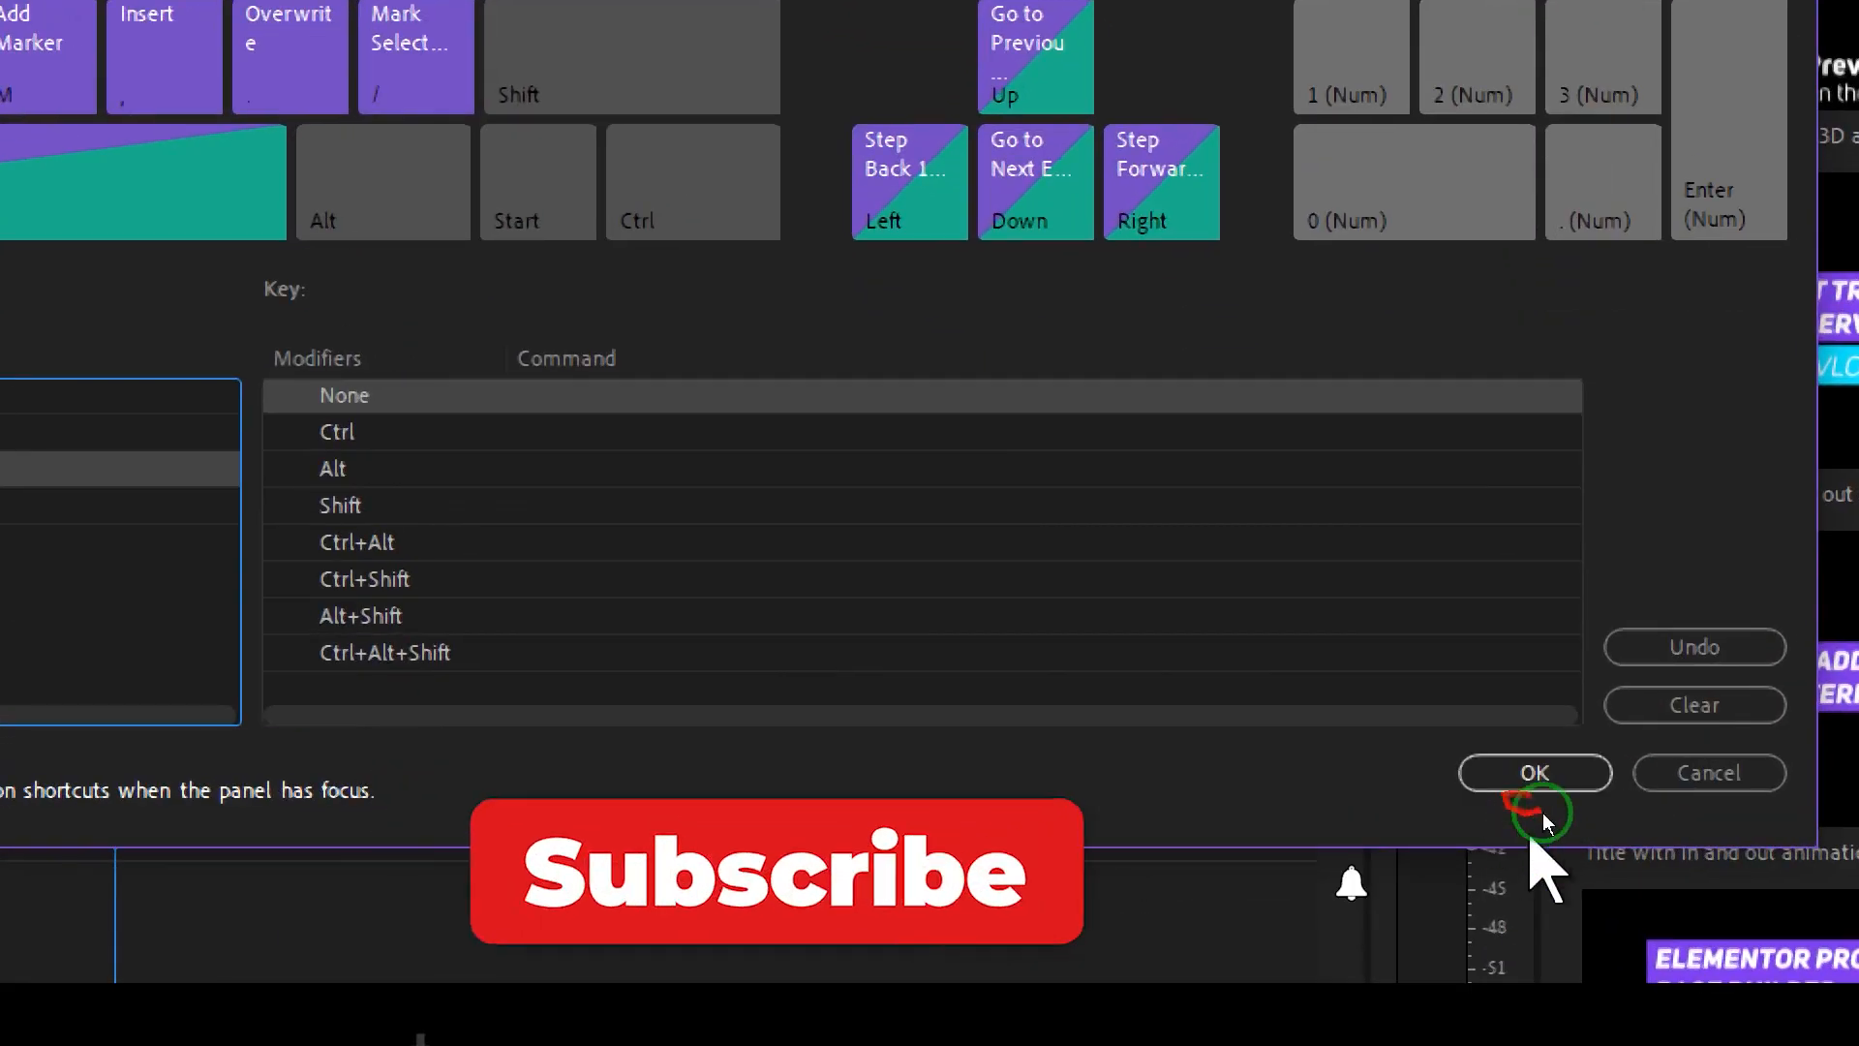
click(1535, 775)
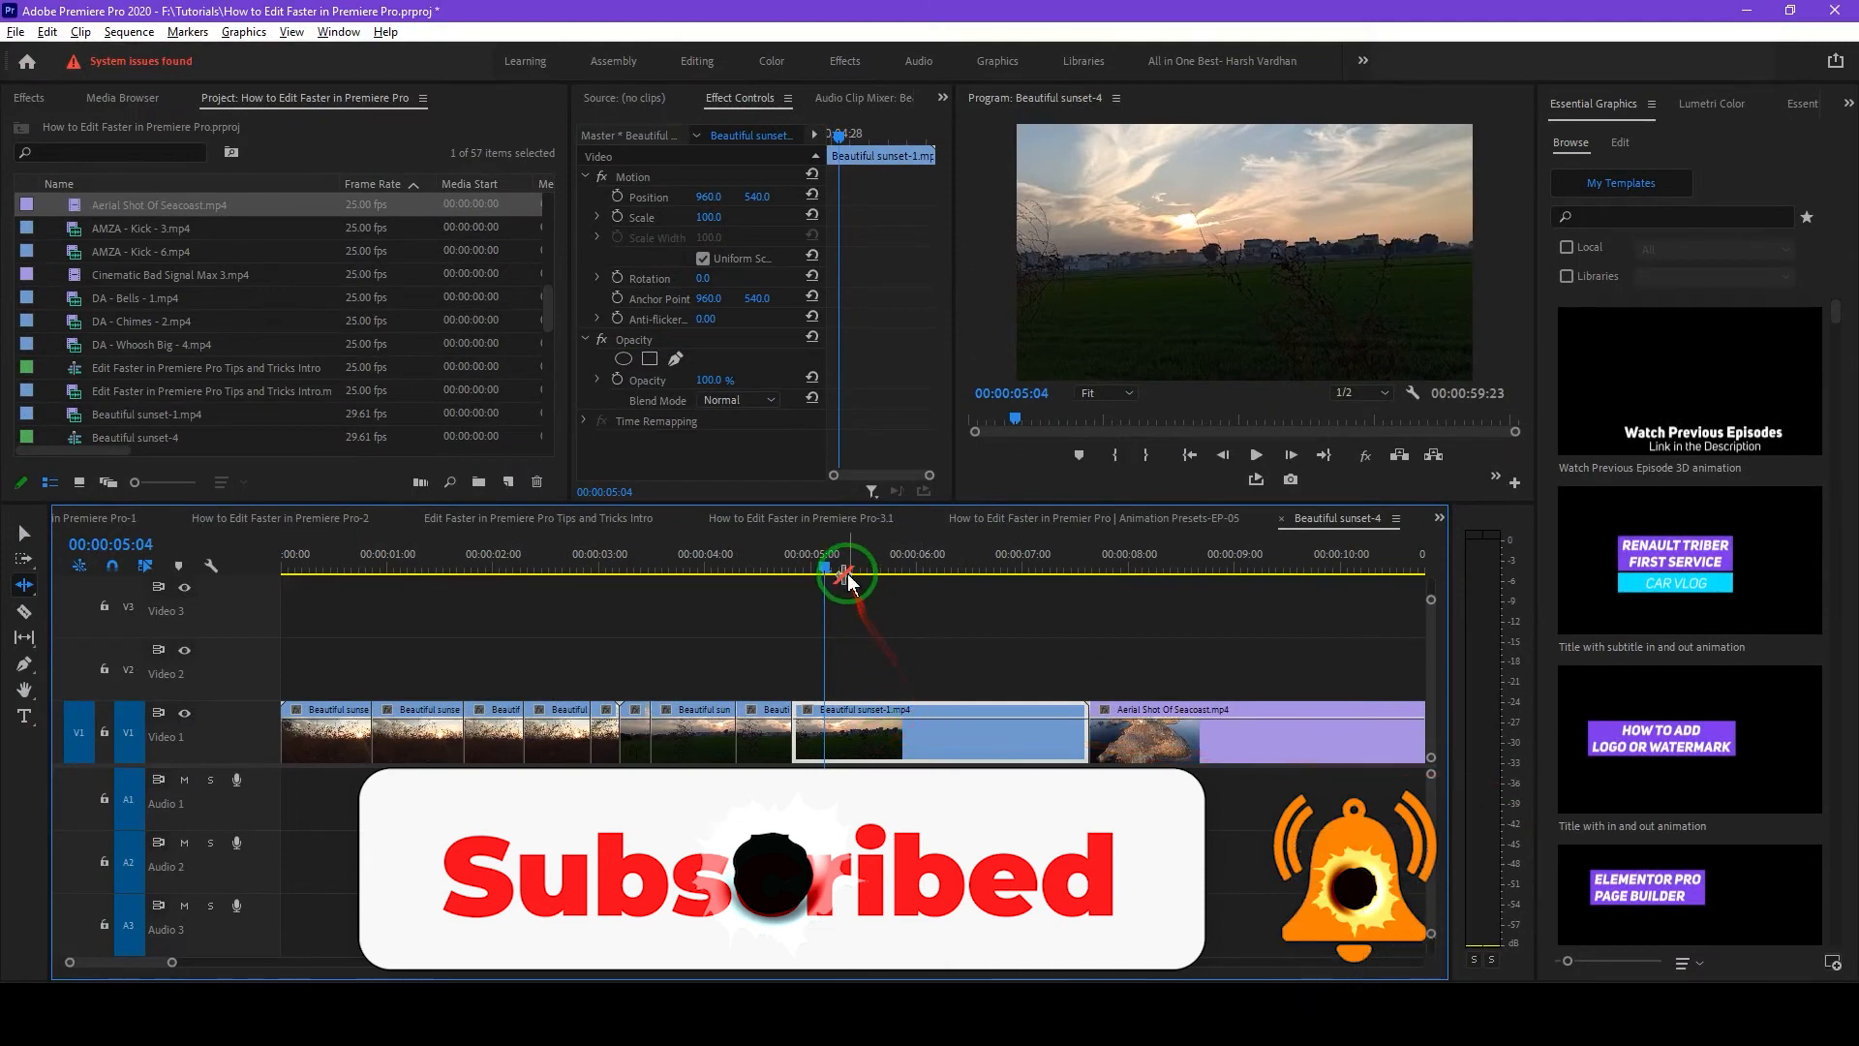
Add edits to Beautiful sunset-1.mp4 on Video 1 at 00:00:05:17, 00:00:06:07, 00:00:06:23 and just after 00:00:07:00
drag(847, 579, 876, 578)
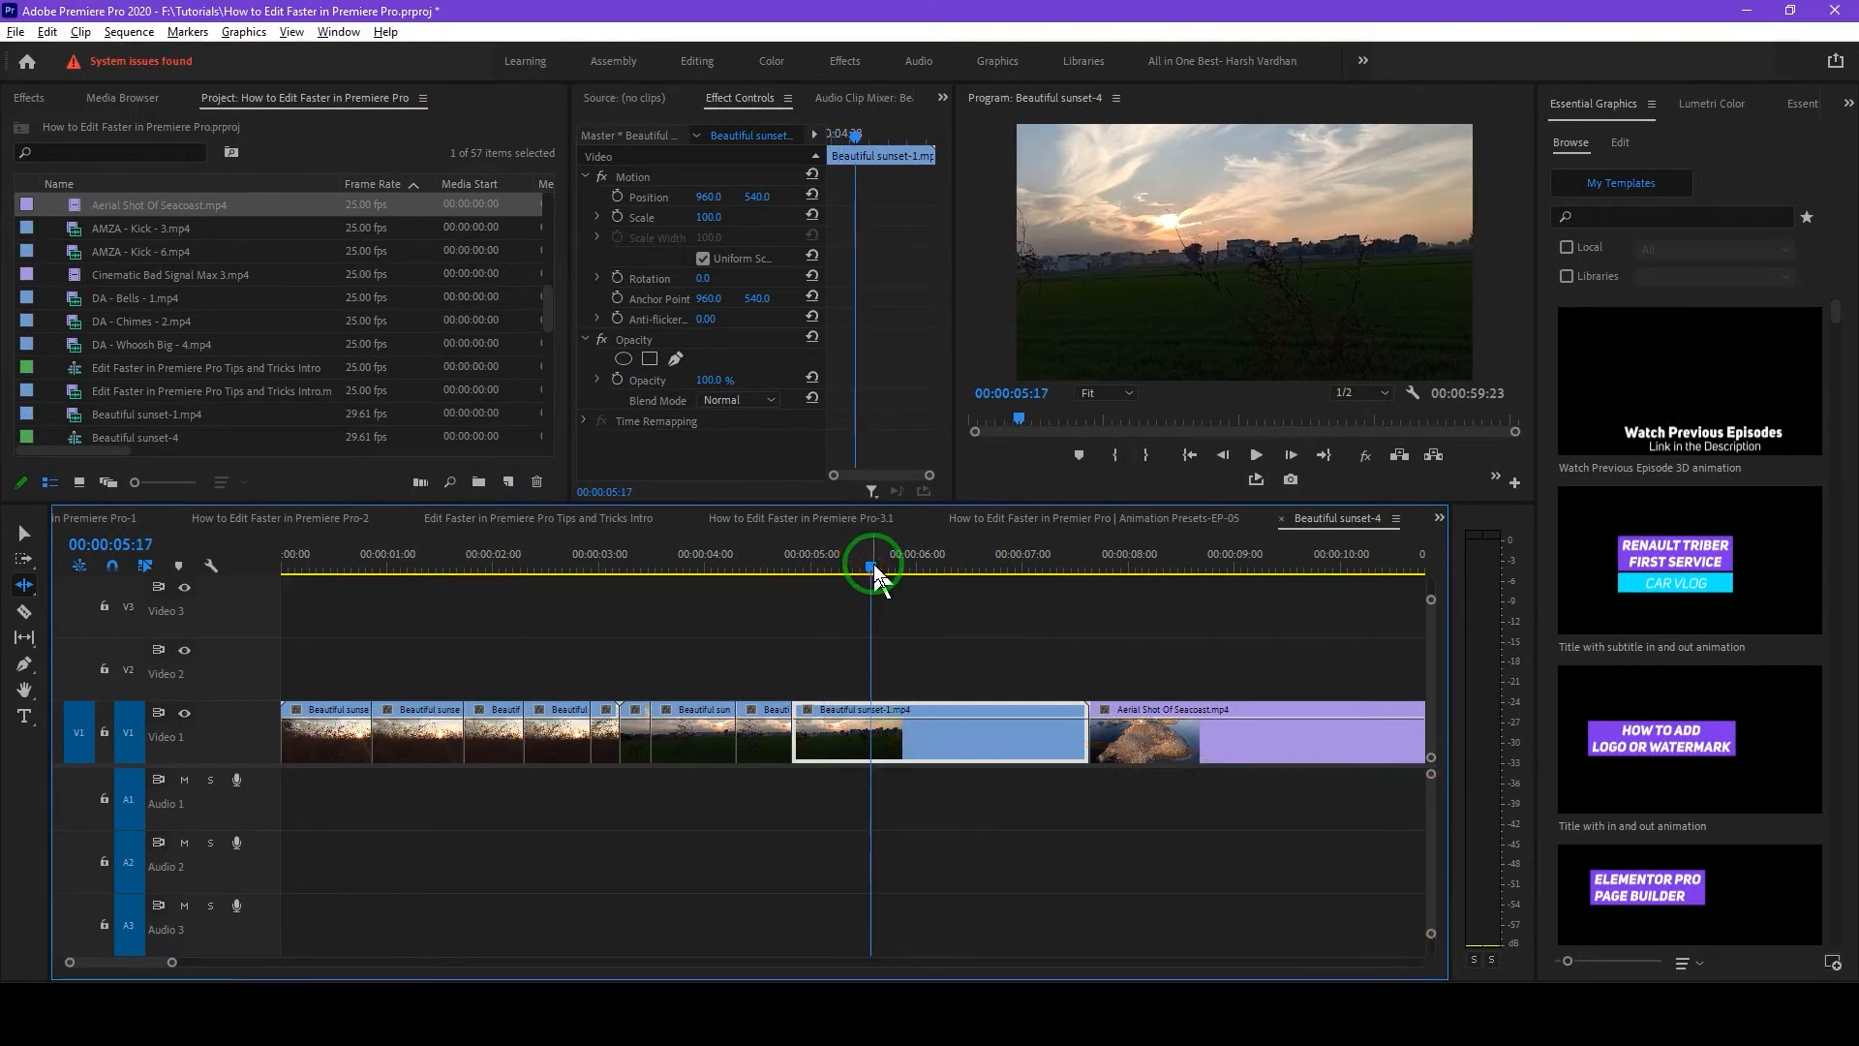
key(ctrl+k)
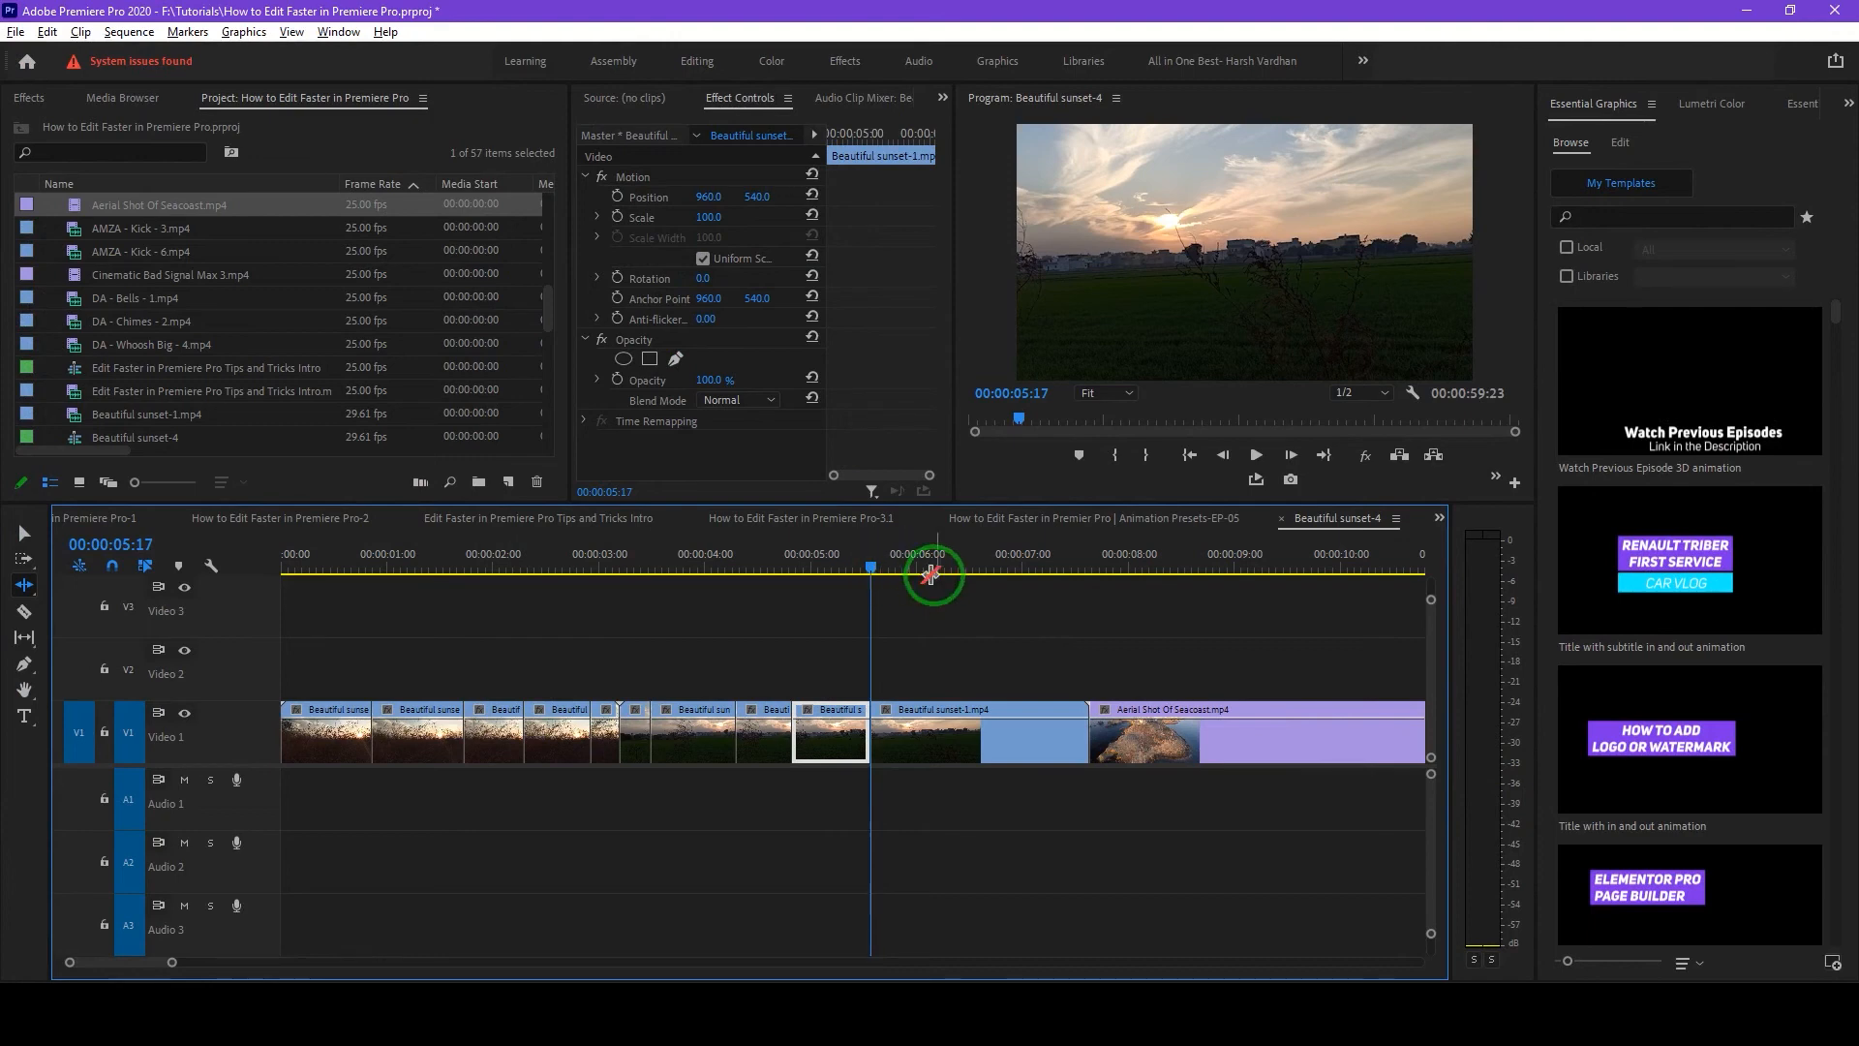
click(944, 572)
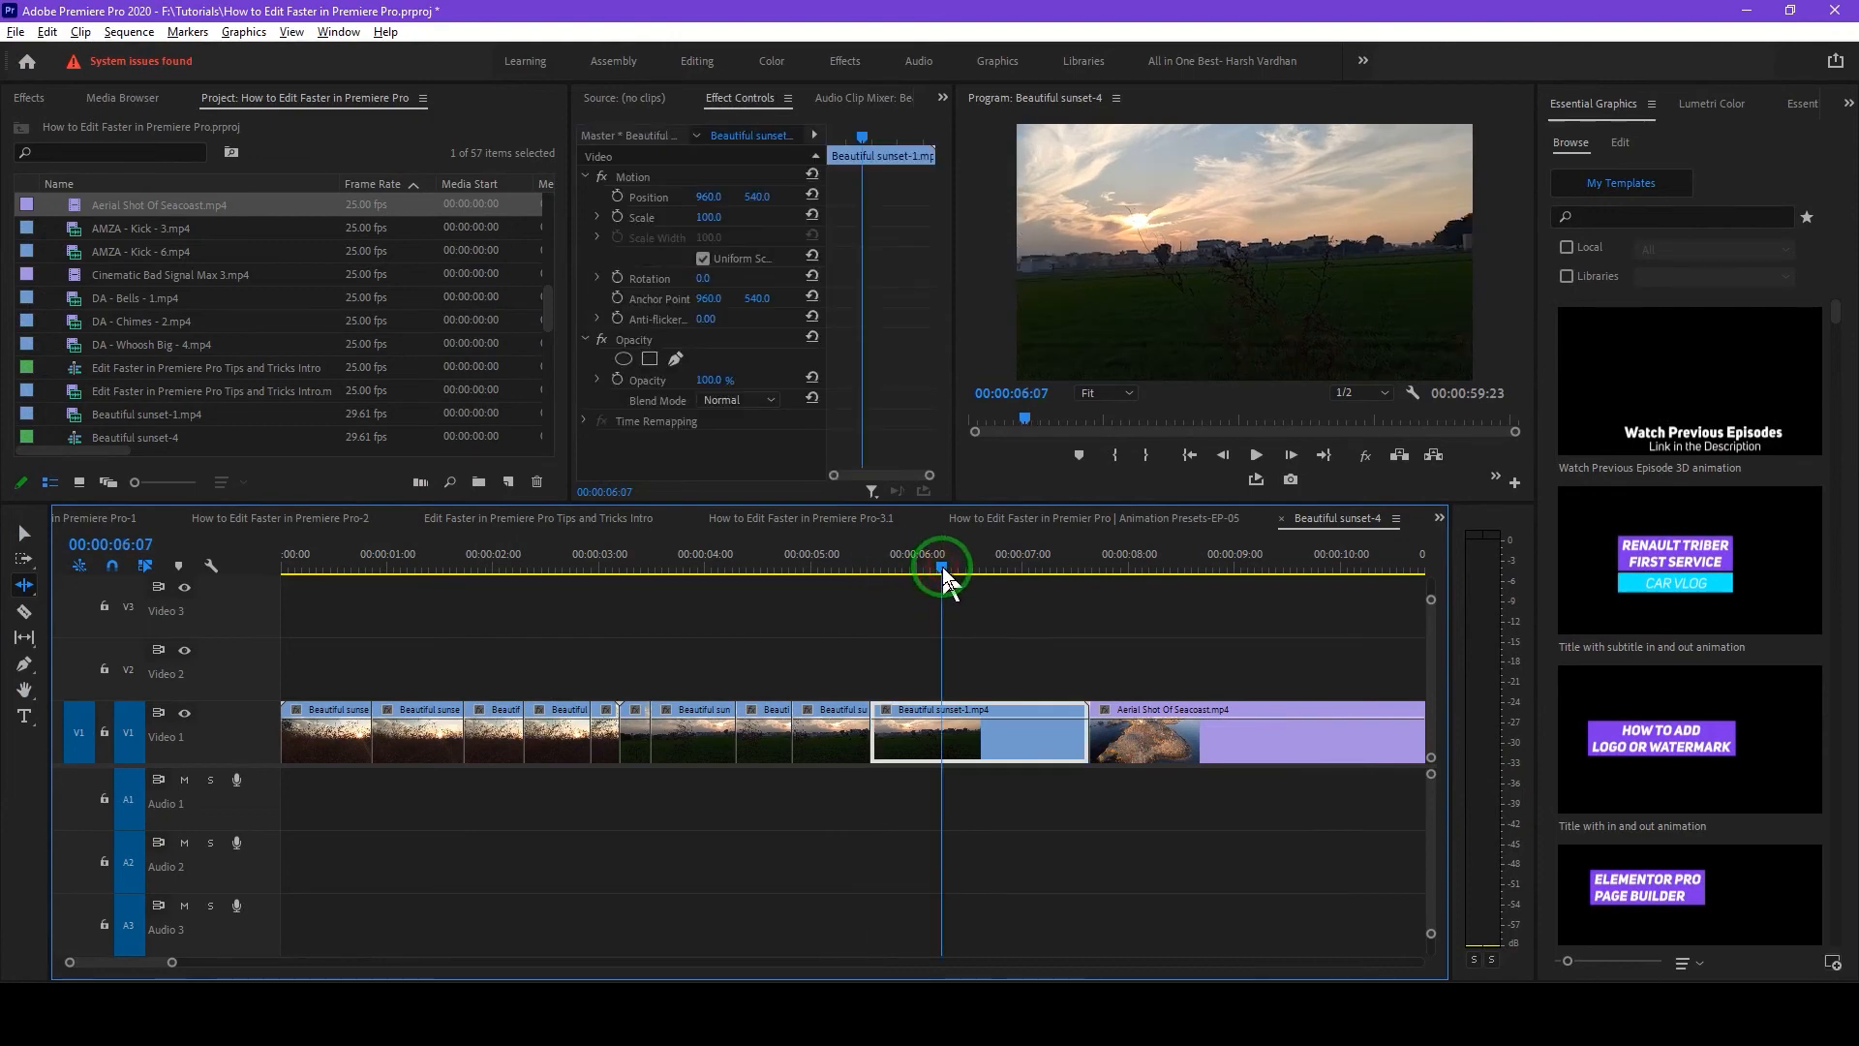
key(ctrl+k)
click(1000, 572)
key(ctrl+k)
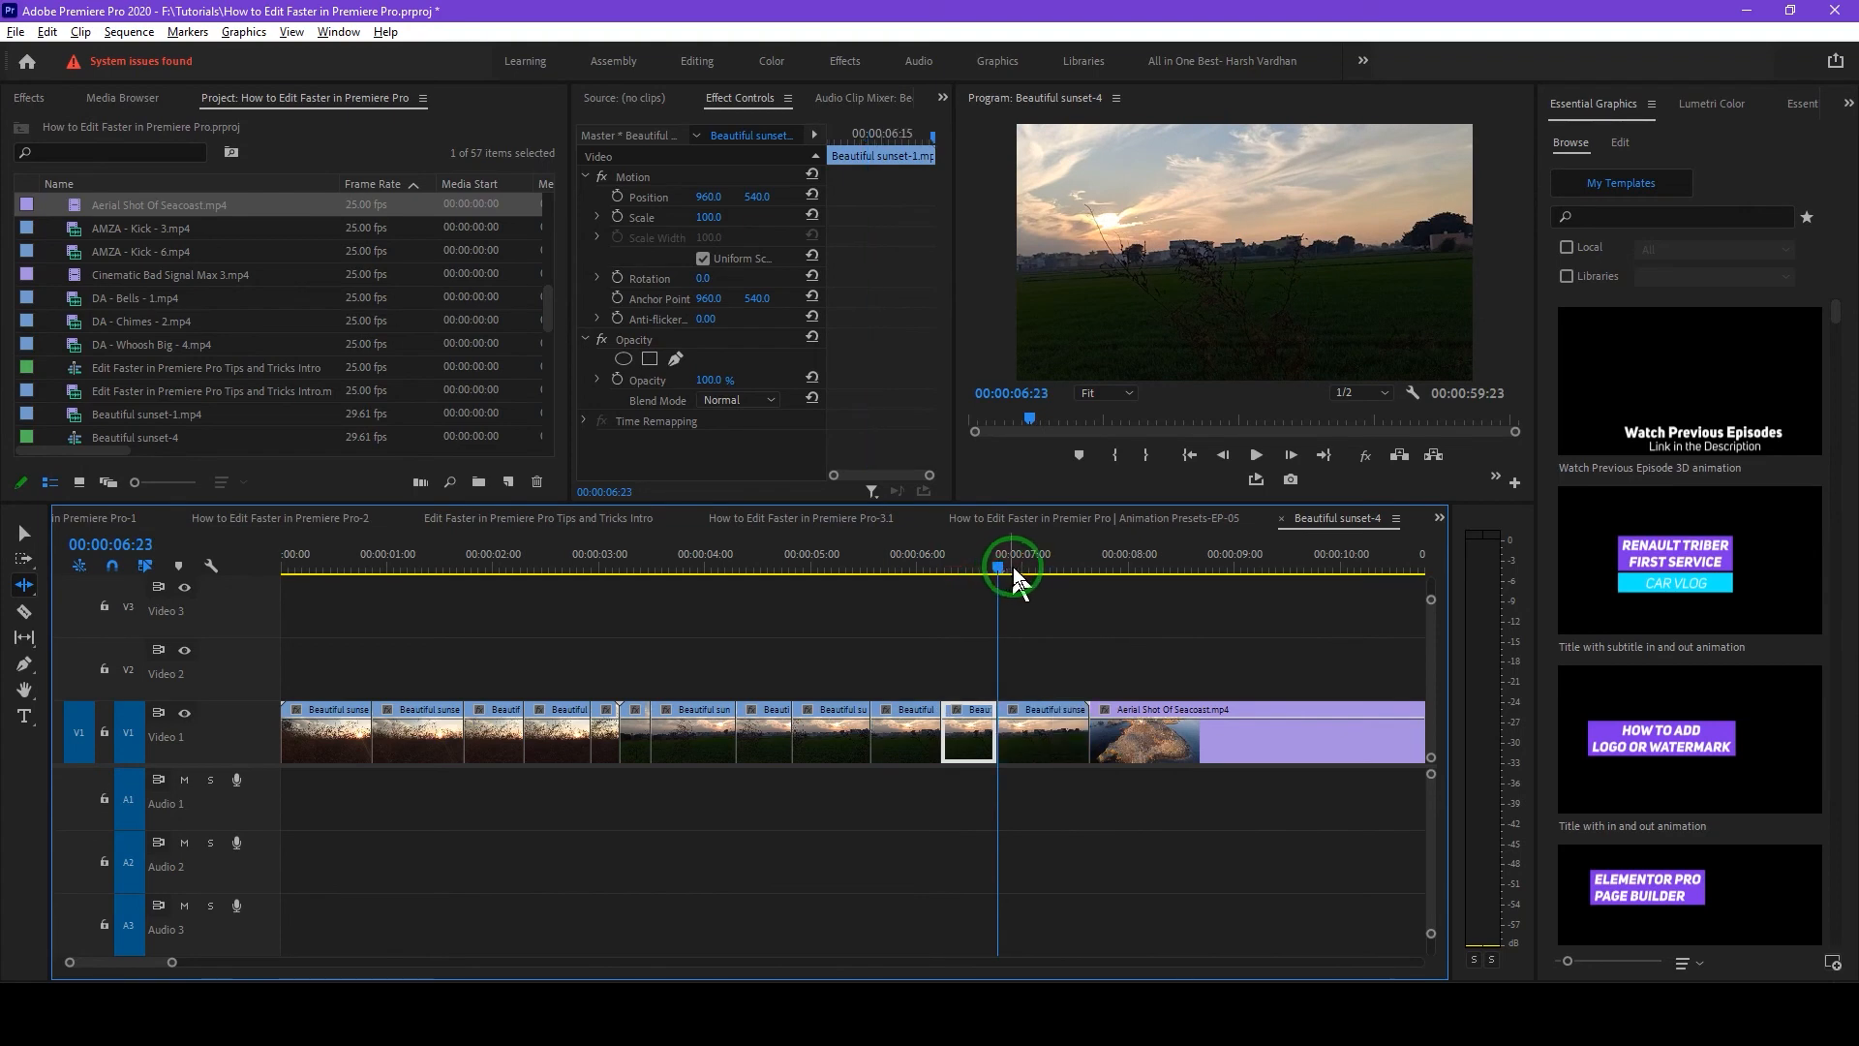
click(1030, 571)
key(ctrl+k)
Split Aerial Shot Of Seacoast.mp4 at 00:00:08:05 and 00:00:09:04, and ripple-trim about half a second off both sides of the second cut
click(1149, 569)
key(ctrl+k)
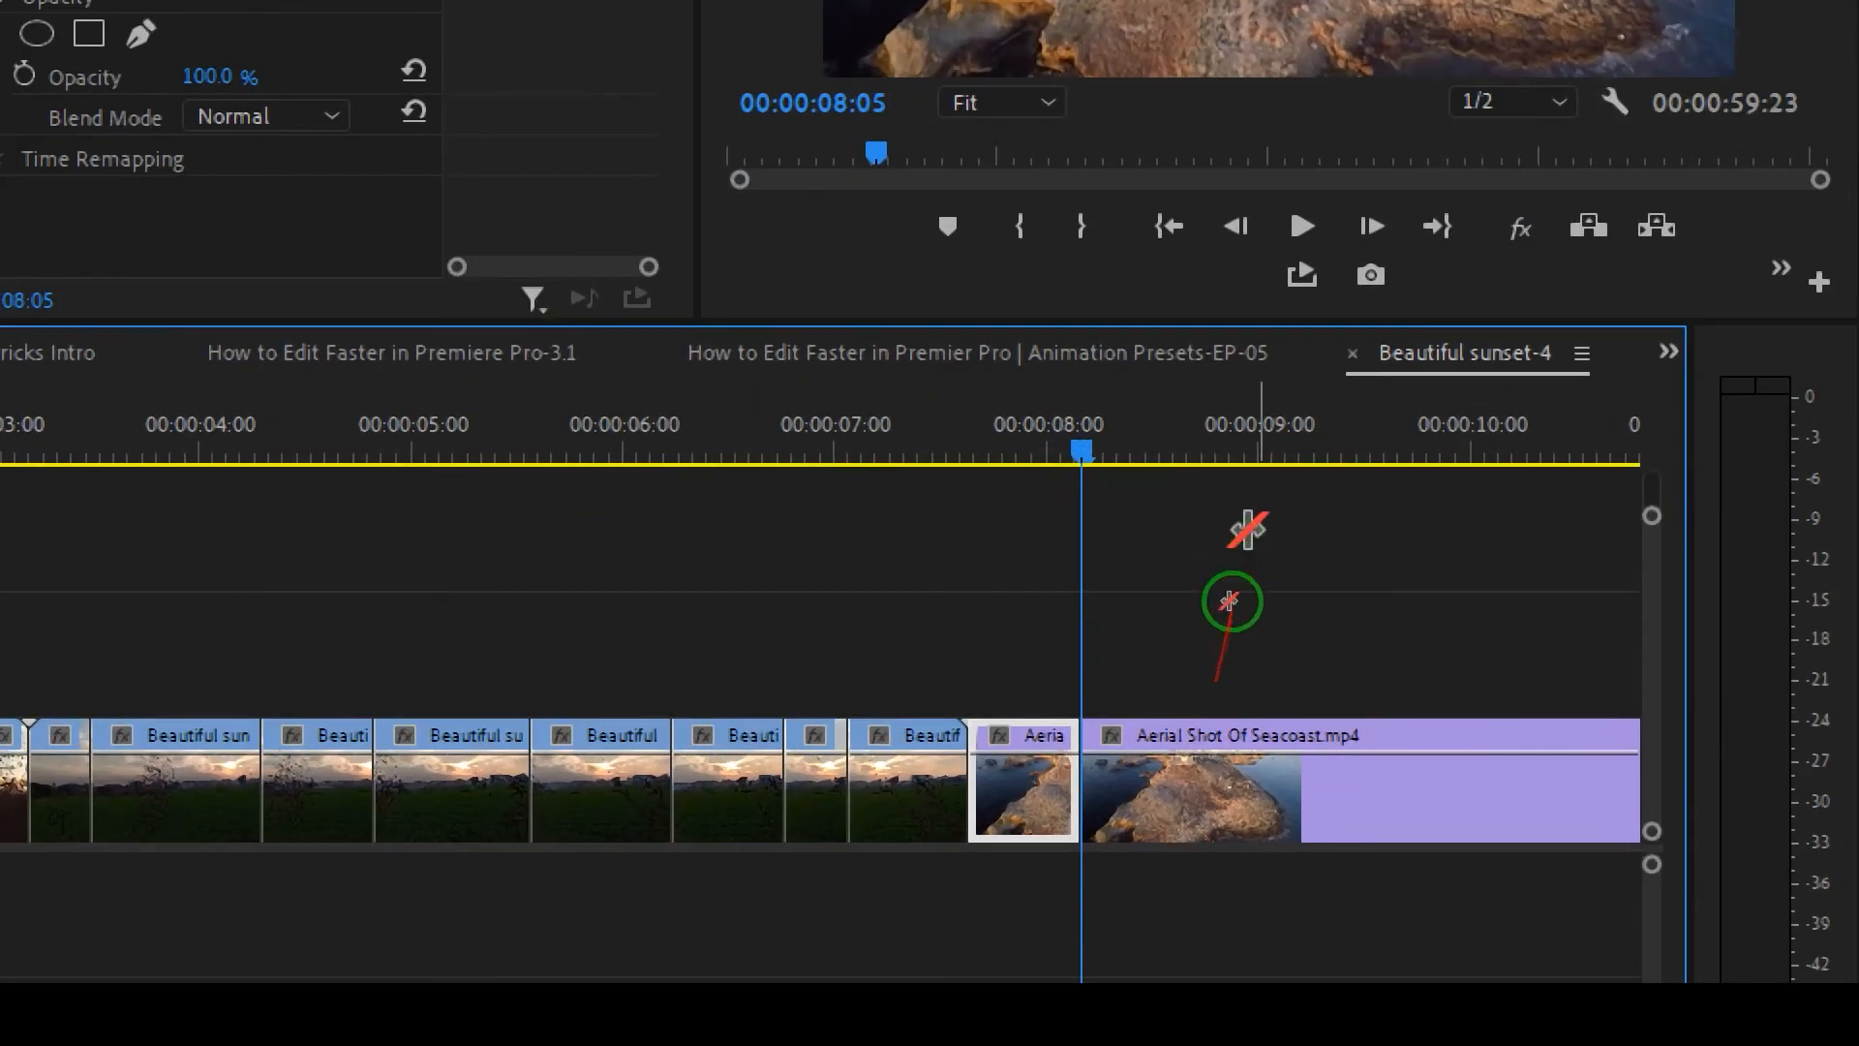
click(1265, 510)
key(ctrl+k)
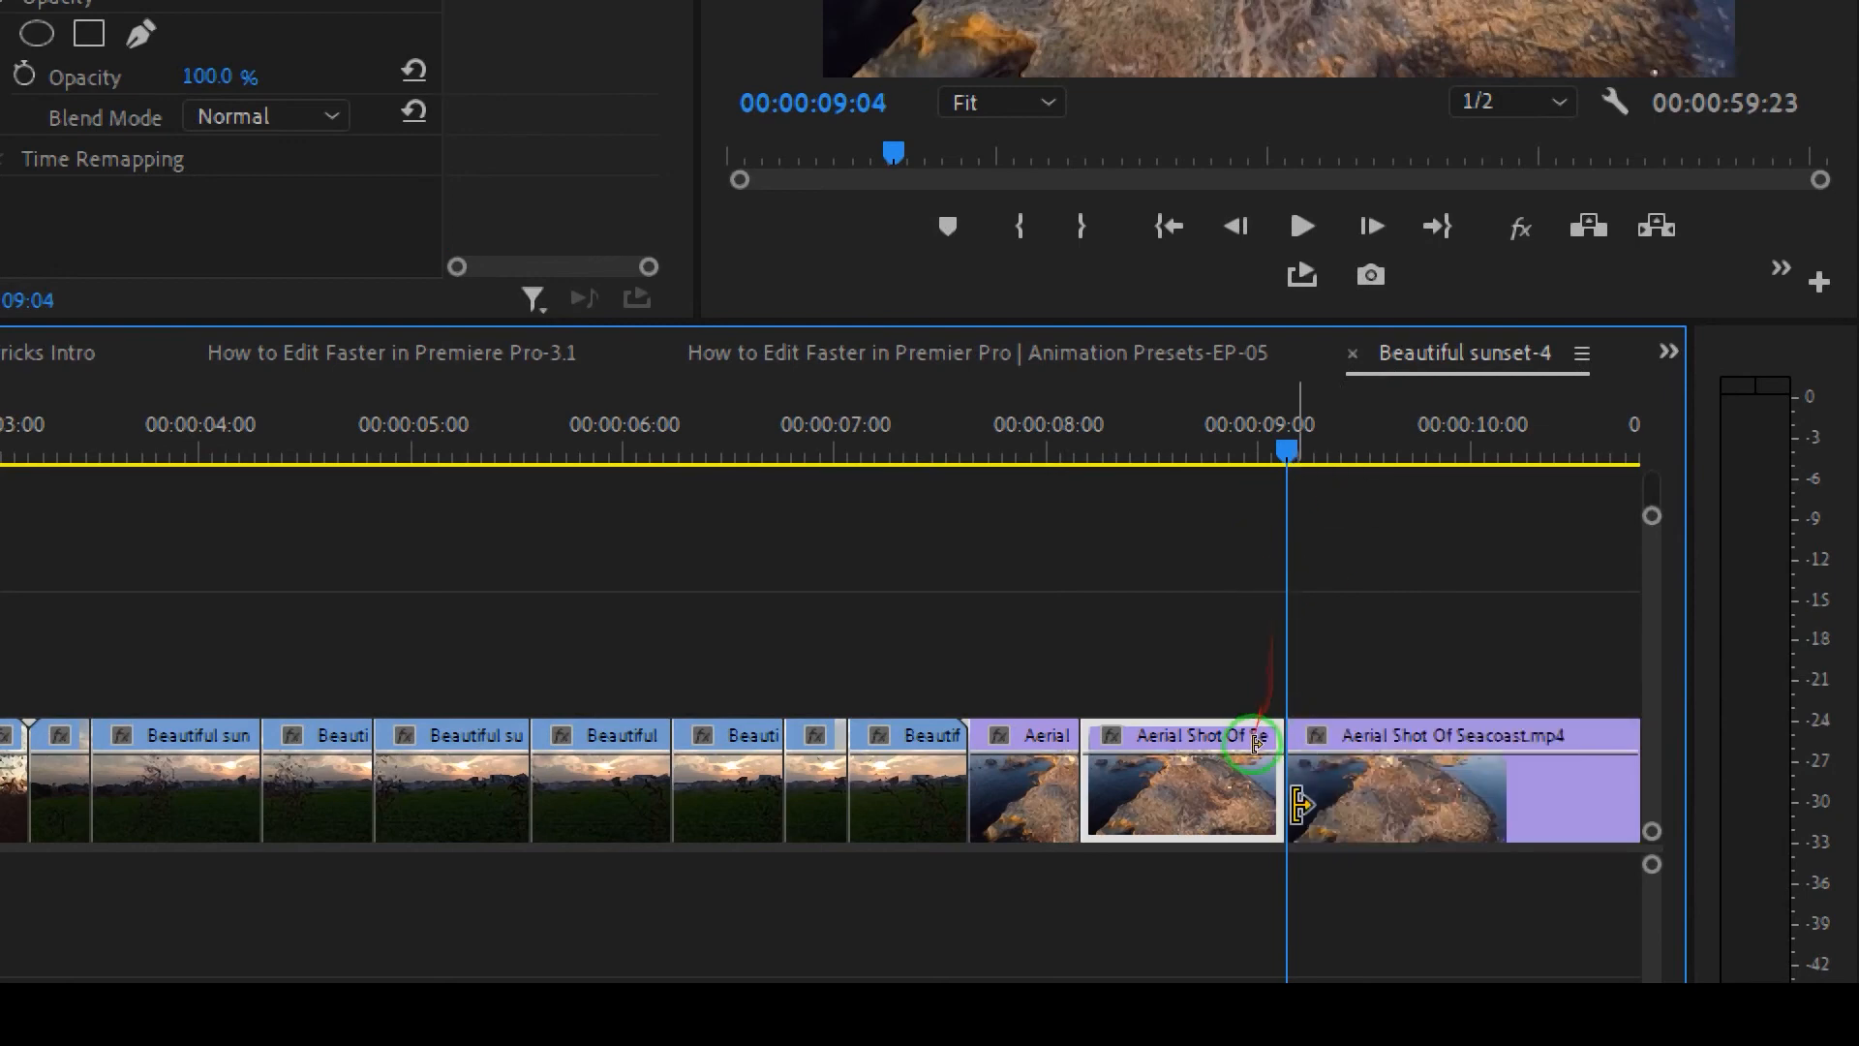
drag(1296, 800, 1392, 788)
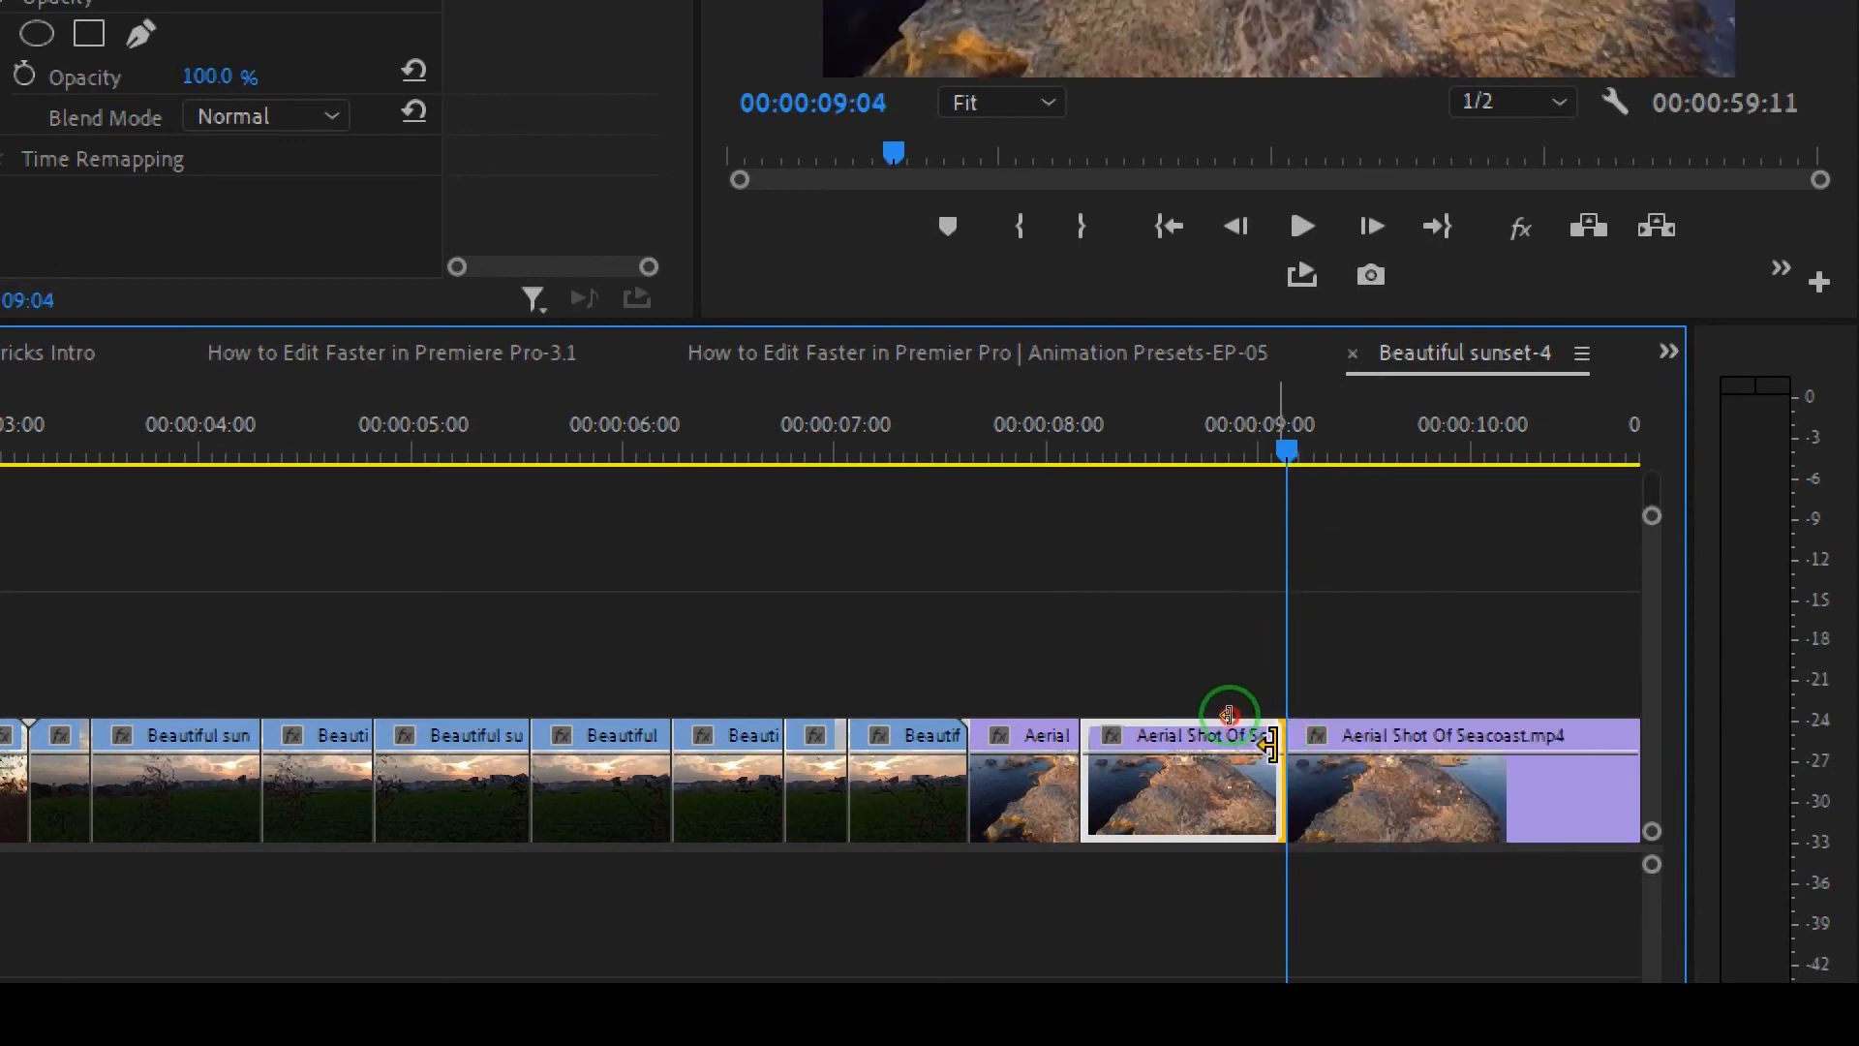
drag(1274, 746, 1142, 746)
Add edits to the last Aerial Shot Of Seacoast.mp4 piece at 00:00:09:15 and 00:00:08:26
click(1367, 443)
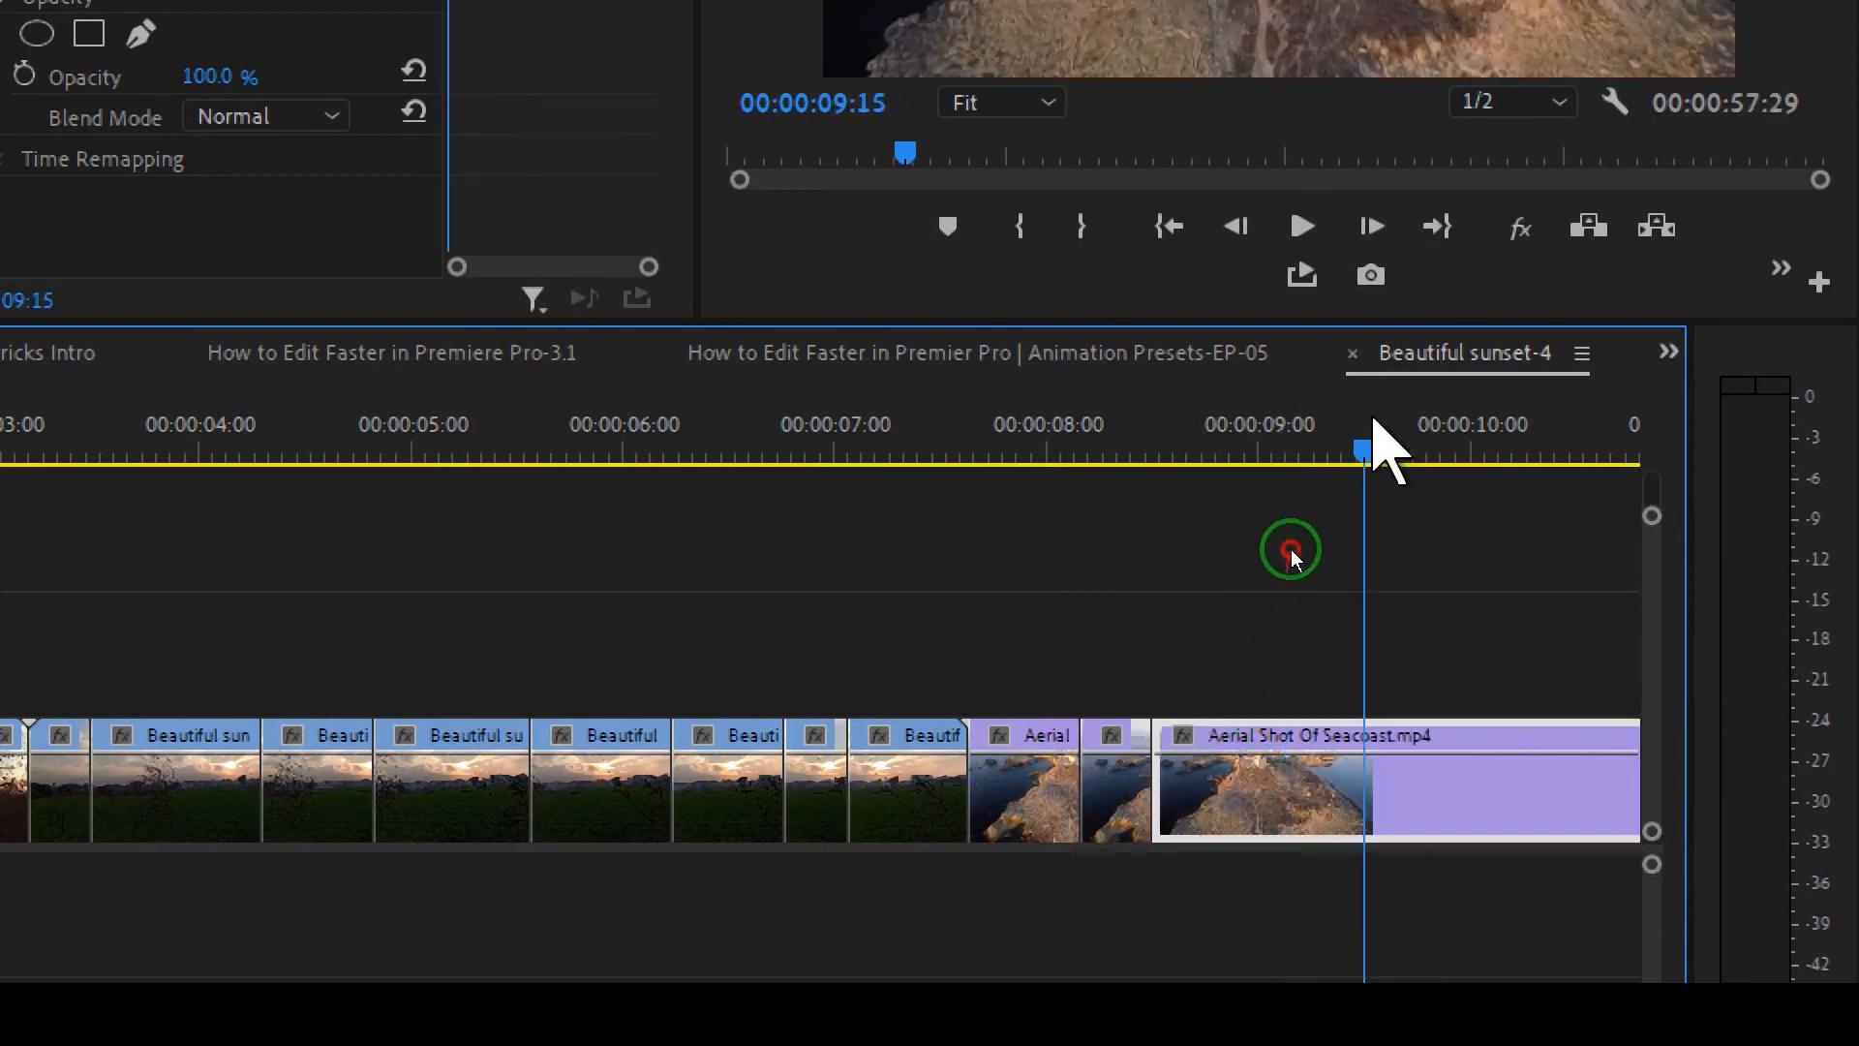
key(ctrl+k)
click(1230, 447)
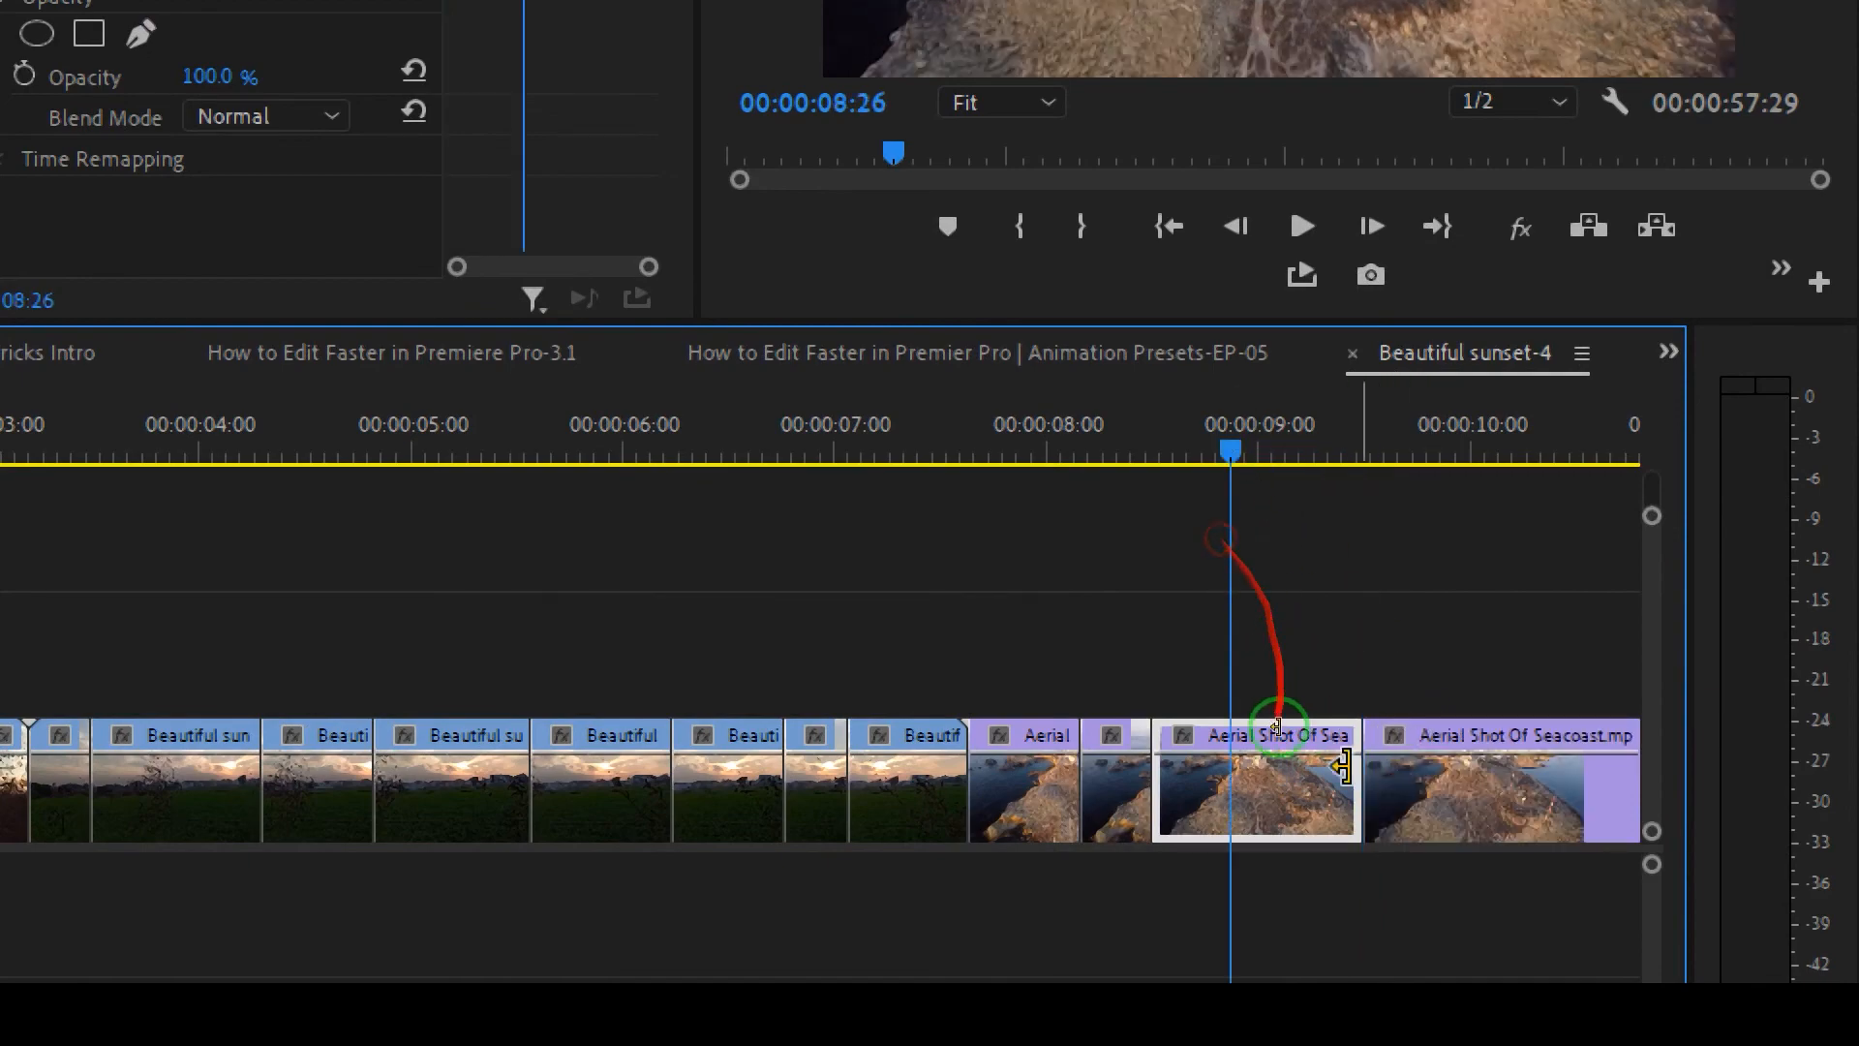
key(ctrl+k)
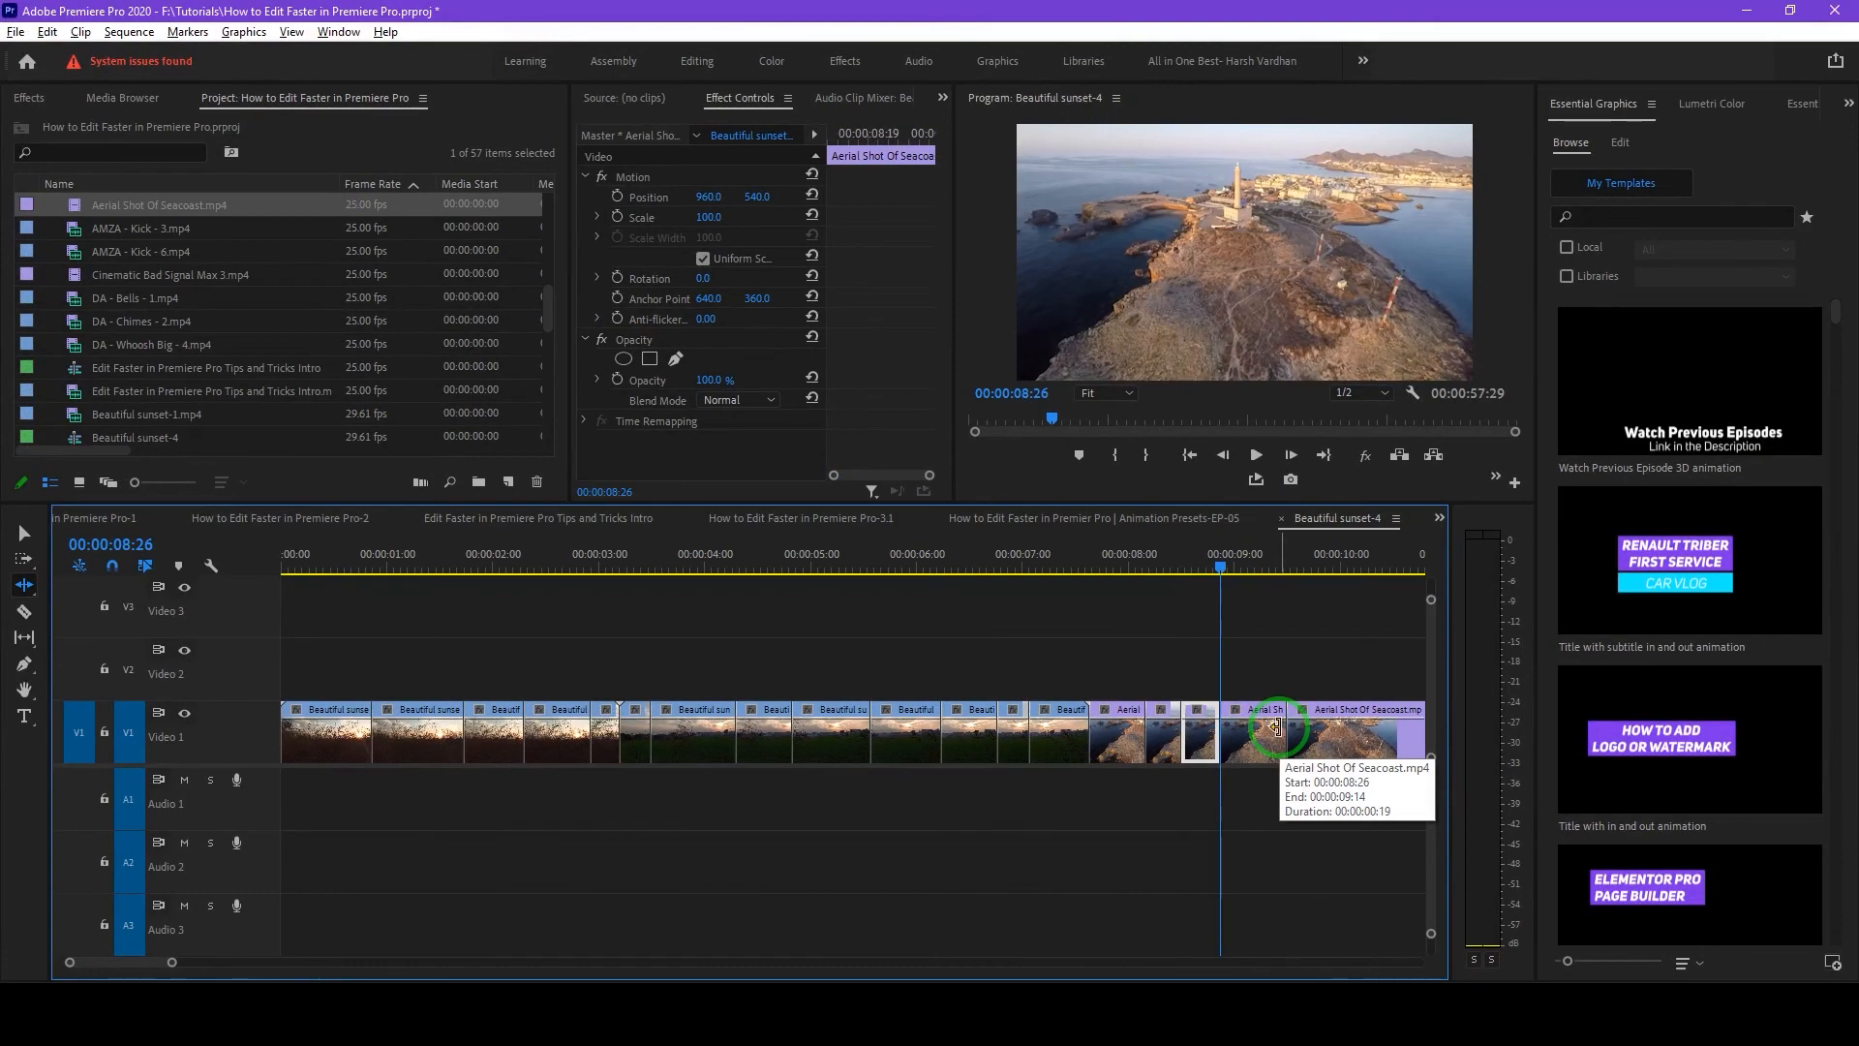